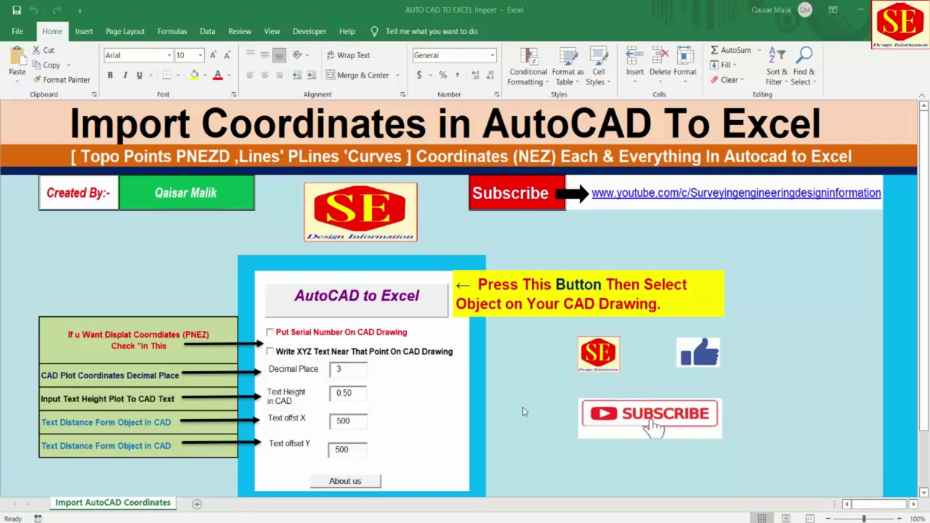
Bring up Import Points.dwg and zoom around the imported survey points
{"action": "left_click", "coordinate": [418, 476]}
{"action": "scroll", "coordinate": [465, 218], "scroll_direction": "up", "scroll_amount": 5}
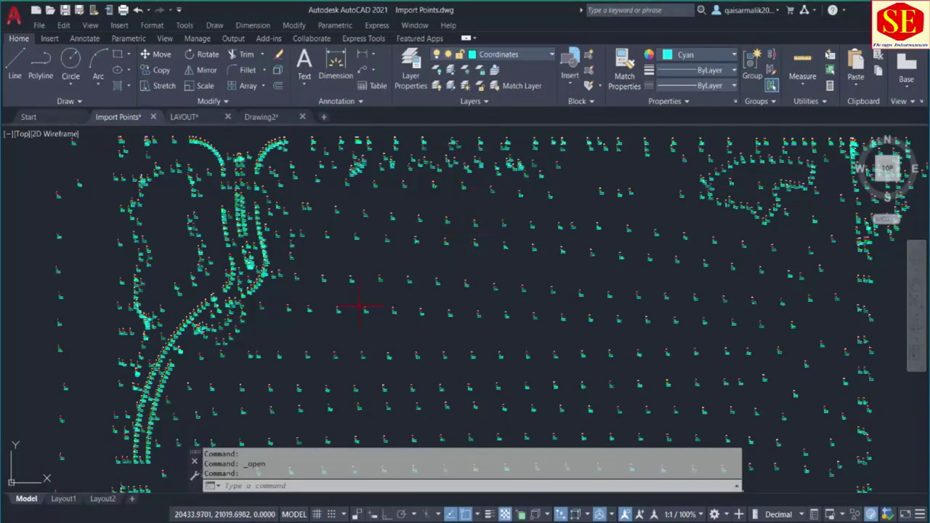
{"action": "scroll", "coordinate": [423, 280], "scroll_direction": "down", "scroll_amount": 4}
{"action": "scroll", "coordinate": [442, 287], "scroll_direction": "down", "scroll_amount": 1}
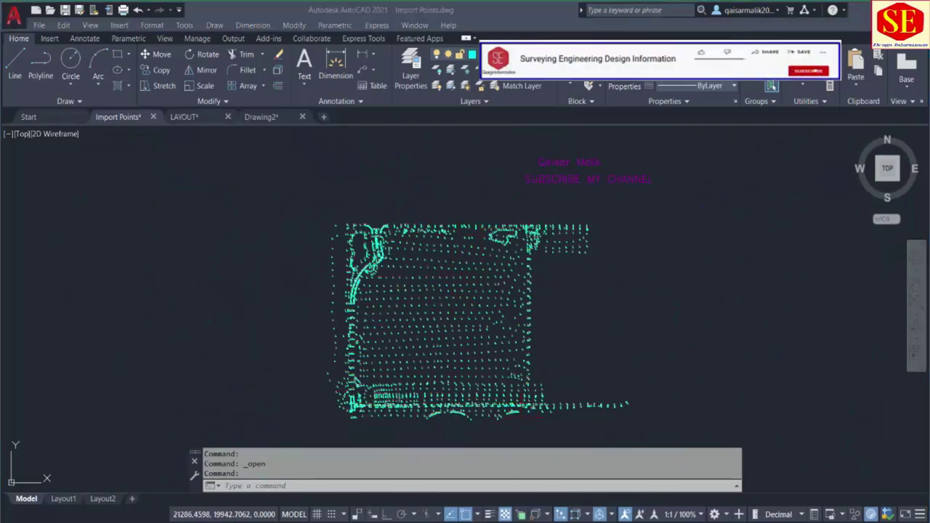
Open the LAYOUT.dwg road interchange drawing and zoom in on it
{"action": "key", "text": "alt+Tab"}
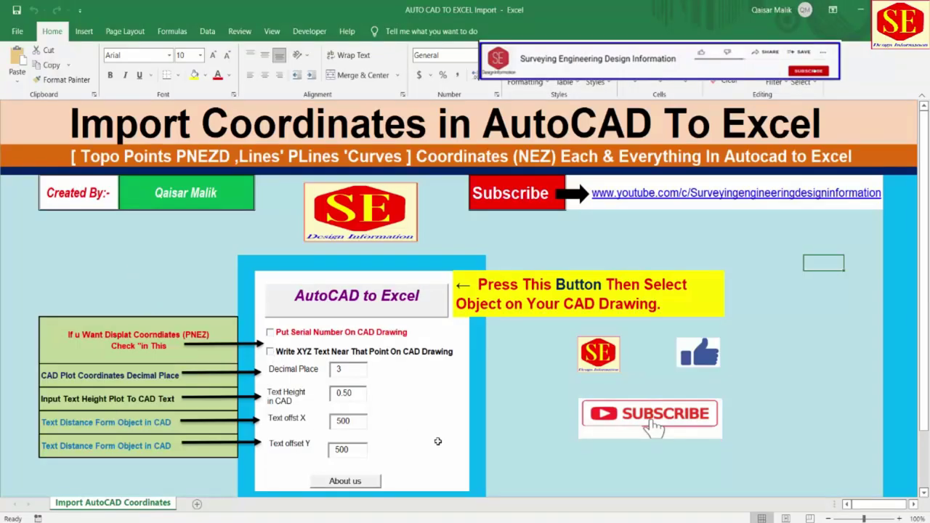
{"action": "left_click", "coordinate": [552, 472]}
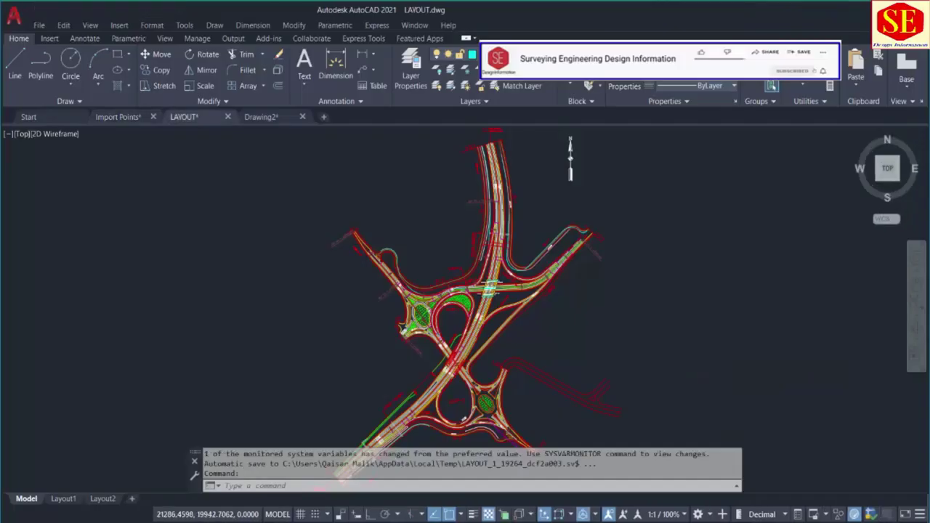
{"action": "scroll", "coordinate": [471, 231], "scroll_direction": "up", "scroll_amount": 2}
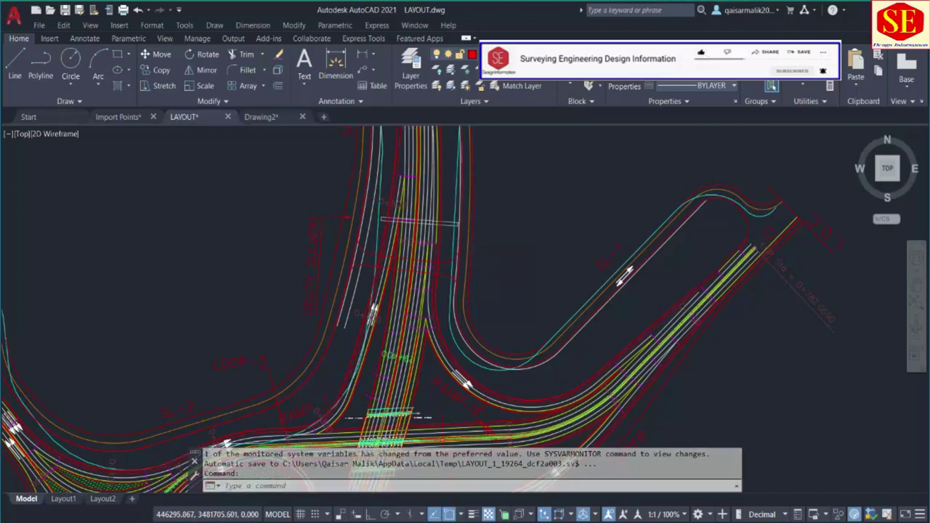
In Drawing2, select the upper yellow curved road polyline to inspect it, then deselect it
{"action": "left_click", "coordinate": [272, 118]}
{"action": "scroll", "coordinate": [334, 245], "scroll_direction": "up", "scroll_amount": 3}
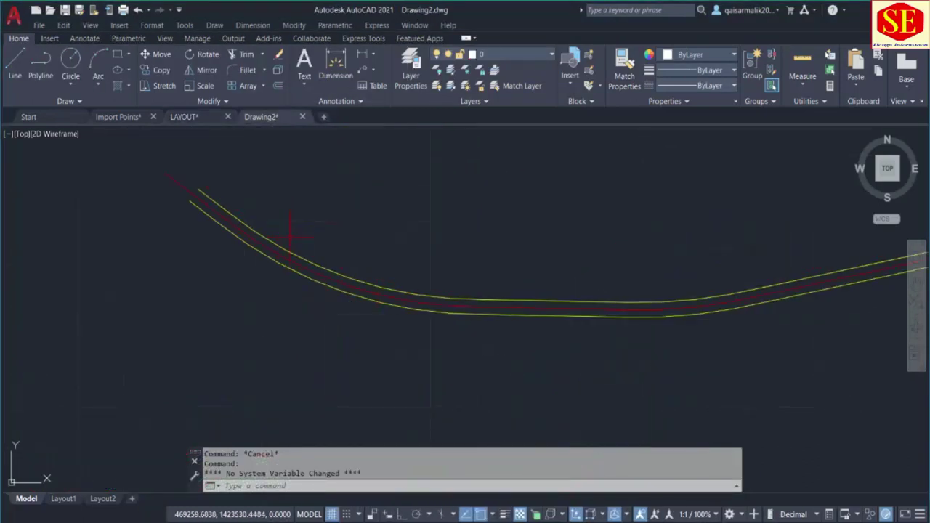
{"action": "scroll", "coordinate": [290, 234], "scroll_direction": "up", "scroll_amount": 2}
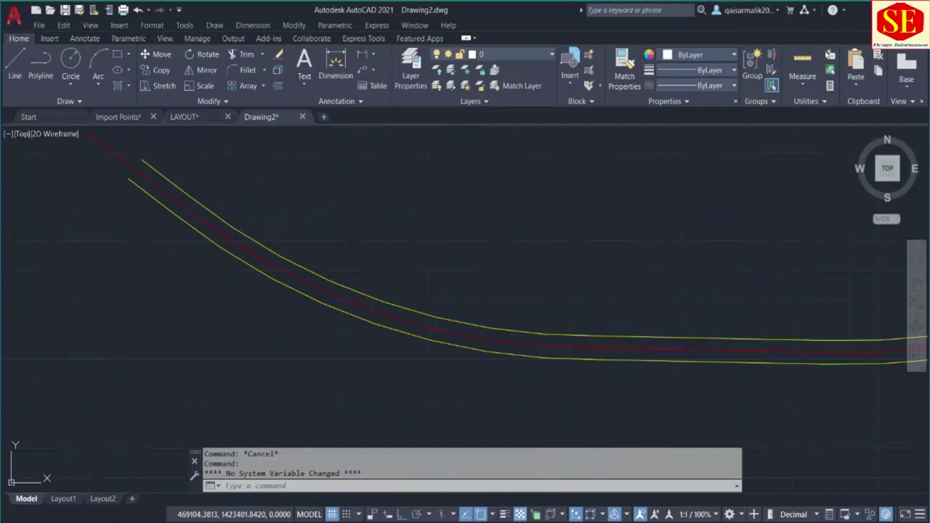
{"action": "left_click", "coordinate": [341, 288]}
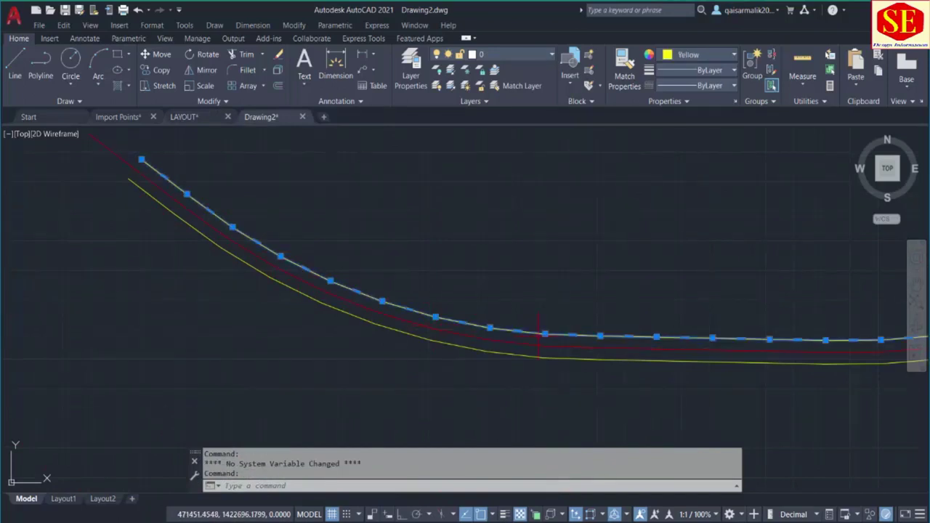
{"action": "left_click_drag", "start_coordinate": [597, 343], "coordinate": [488, 317]}
{"action": "scroll", "coordinate": [488, 318], "scroll_direction": "down", "scroll_amount": 1}
{"action": "scroll", "coordinate": [547, 277], "scroll_direction": "down", "scroll_amount": 2}
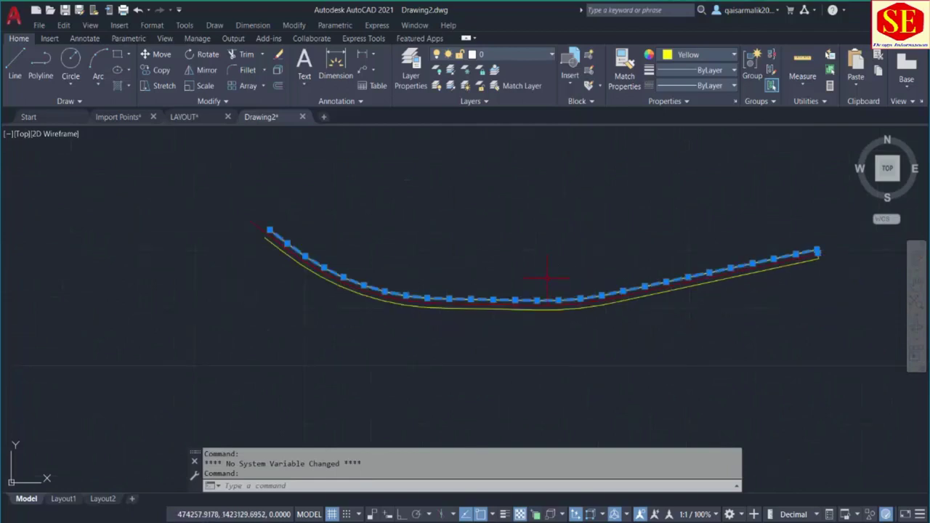
{"action": "key", "text": "Escape"}
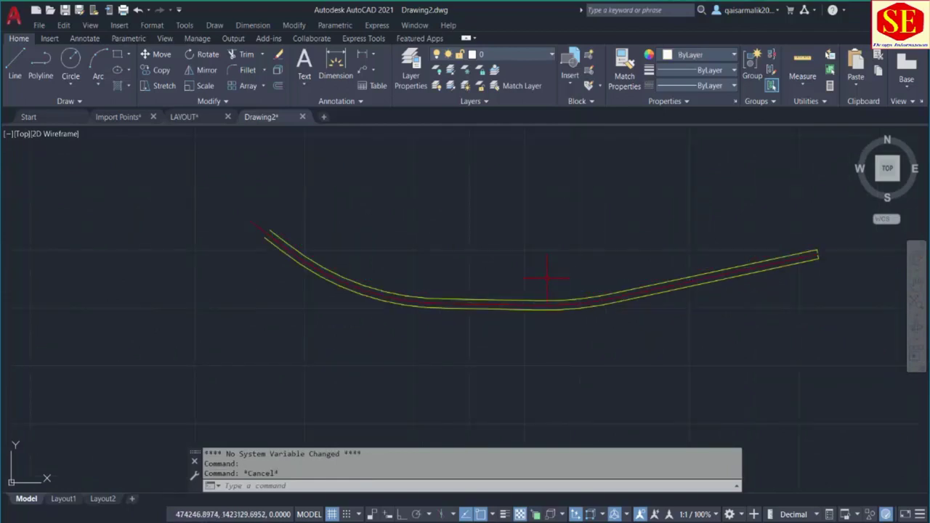
{"action": "scroll", "coordinate": [485, 296], "scroll_direction": "up", "scroll_amount": 2}
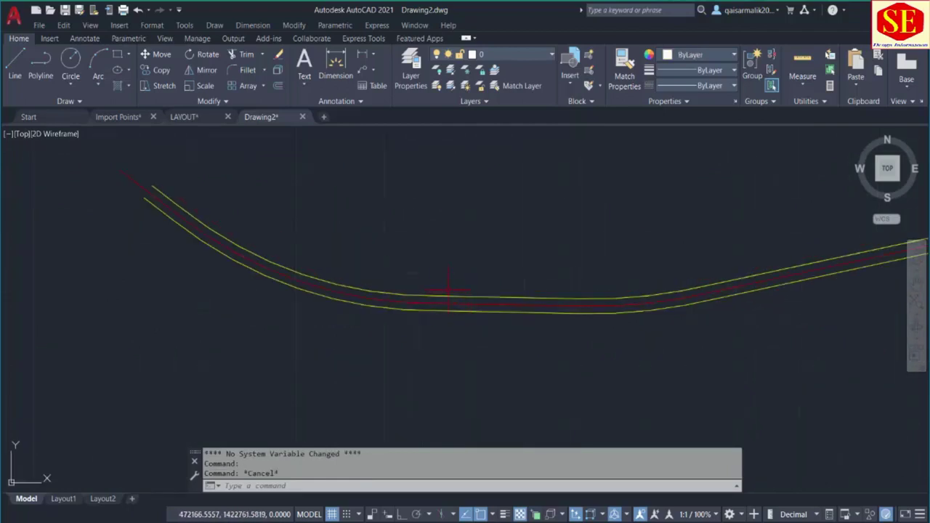
Return to Excel with serial numbers and XYZ text on, text height 0.5, offsets X 0, Y 1
{"action": "key", "text": "alt+Tab"}
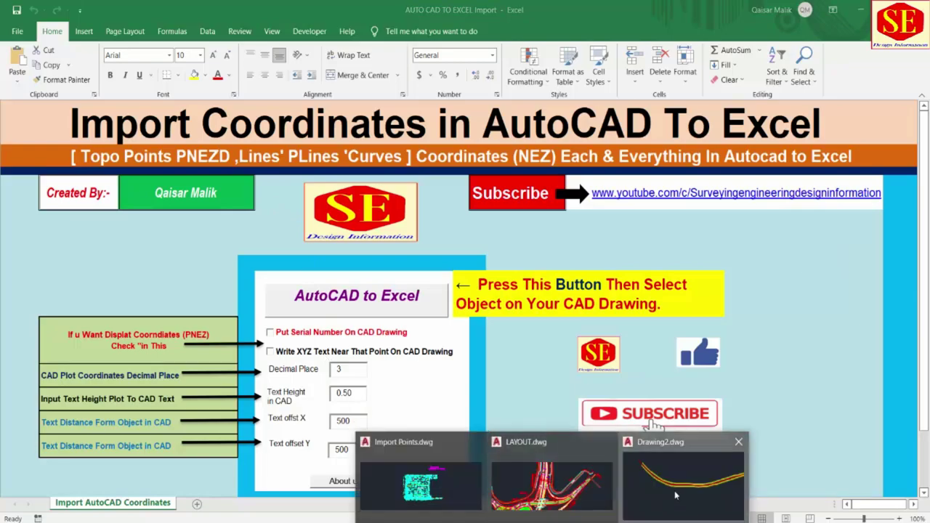
{"action": "left_click", "coordinate": [657, 466]}
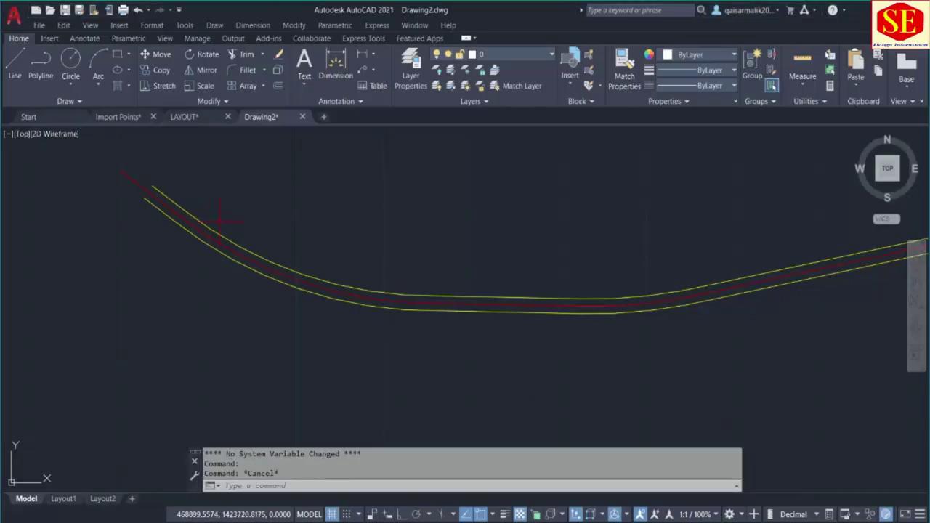
{"action": "scroll", "coordinate": [356, 303], "scroll_direction": "up", "scroll_amount": 4}
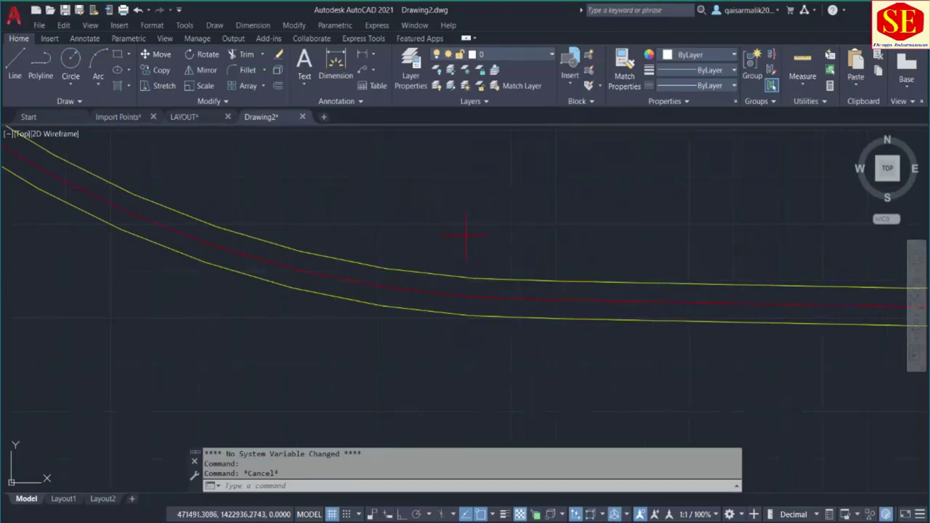
{"action": "scroll", "coordinate": [388, 222], "scroll_direction": "down", "scroll_amount": 3}
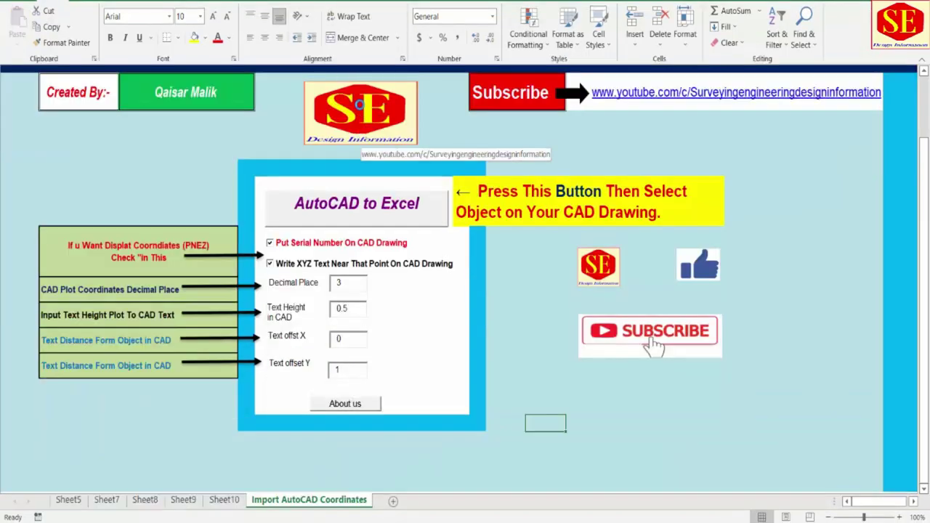
Open the Surveying Engineering Design Information YouTube channel from the SE logo link
{"action": "left_click", "coordinate": [359, 104]}
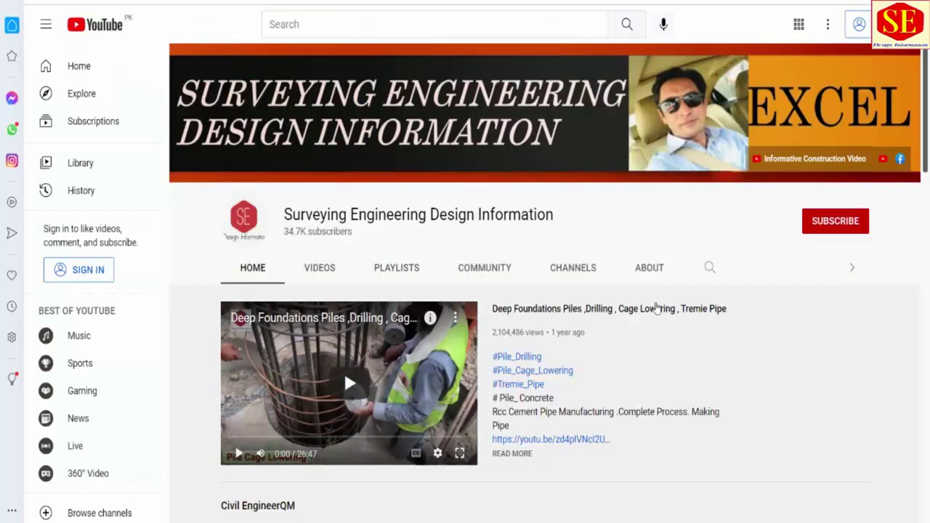
{"action": "scroll", "coordinate": [660, 208], "scroll_direction": "down", "scroll_amount": 1}
{"action": "scroll", "coordinate": [577, 284], "scroll_direction": "down", "scroll_amount": 2}
{"action": "scroll", "coordinate": [581, 289], "scroll_direction": "down", "scroll_amount": 5}
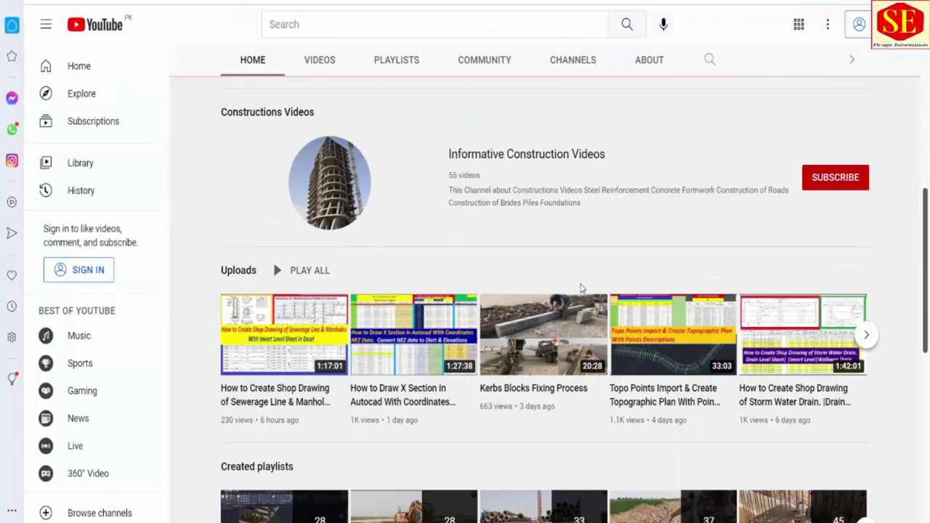
{"action": "scroll", "coordinate": [581, 289], "scroll_direction": "up", "scroll_amount": 10}
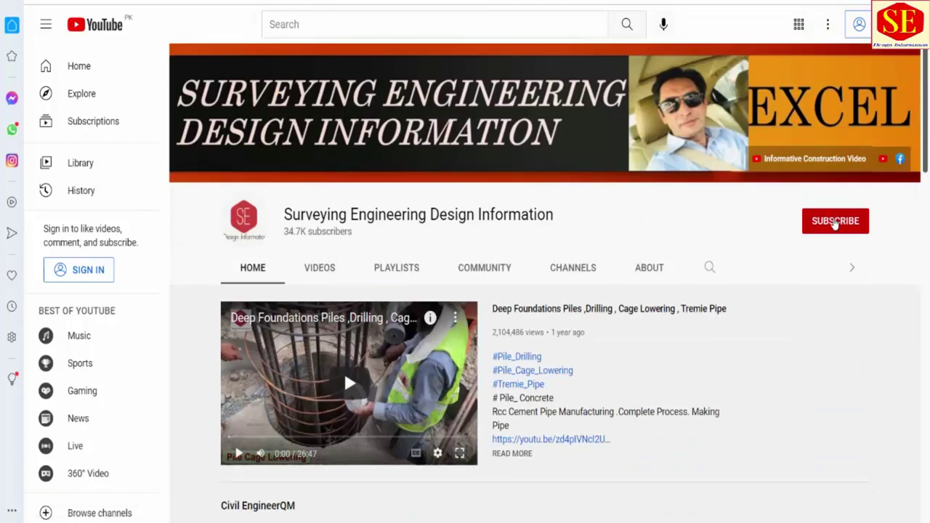
Browse the channel's full list of uploaded videos under VIDEOS
{"action": "left_click", "coordinate": [309, 266]}
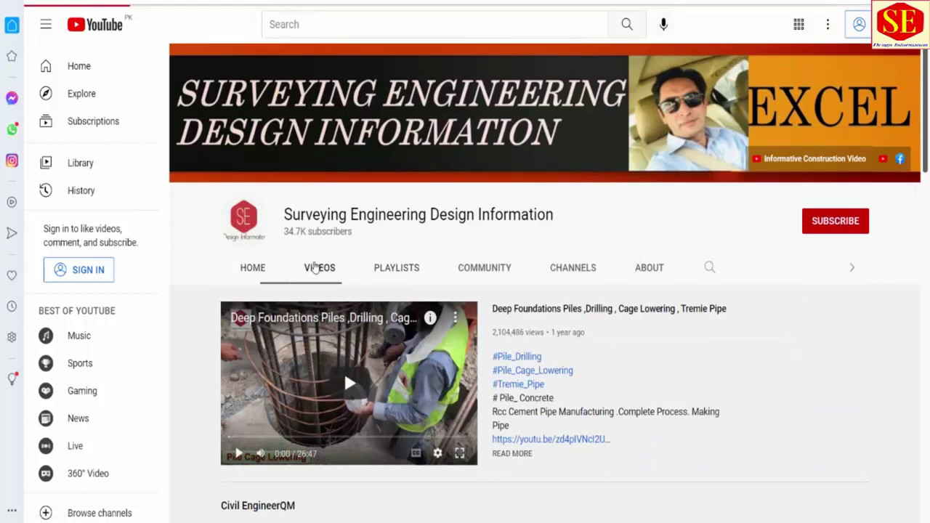
{"action": "scroll", "coordinate": [405, 240], "scroll_direction": "down", "scroll_amount": 1}
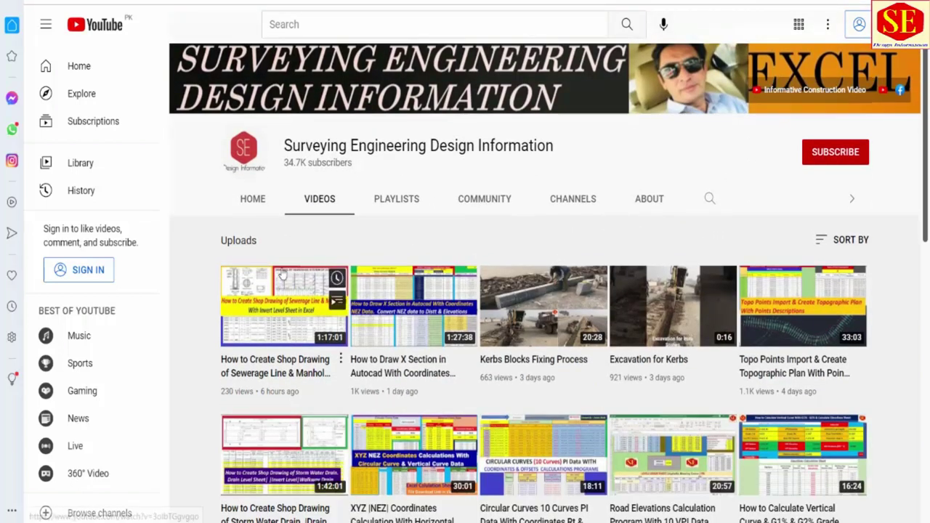
{"action": "scroll", "coordinate": [509, 277], "scroll_direction": "down", "scroll_amount": 4}
{"action": "scroll", "coordinate": [619, 301], "scroll_direction": "down", "scroll_amount": 5}
{"action": "scroll", "coordinate": [619, 301], "scroll_direction": "down", "scroll_amount": 5}
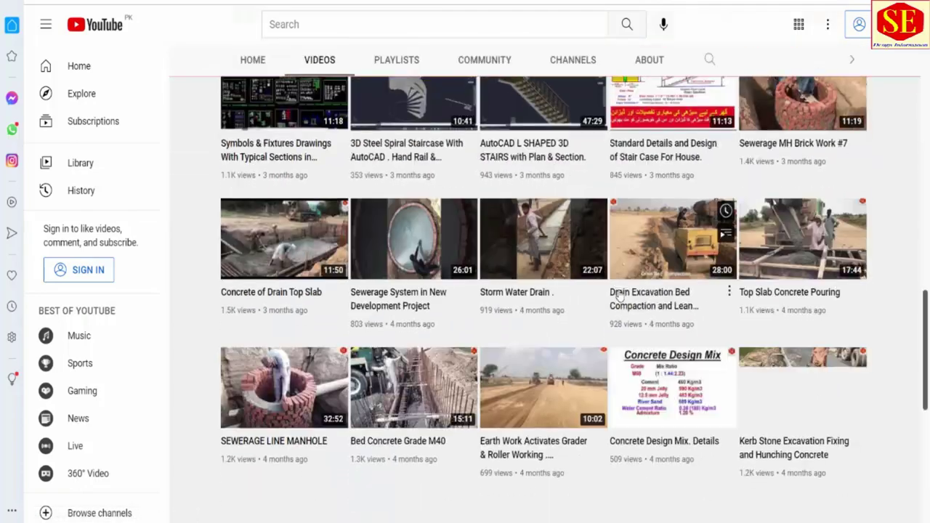
{"action": "scroll", "coordinate": [618, 298], "scroll_direction": "down", "scroll_amount": 5}
{"action": "scroll", "coordinate": [620, 294], "scroll_direction": "down", "scroll_amount": 5}
{"action": "scroll", "coordinate": [620, 291], "scroll_direction": "down", "scroll_amount": 3}
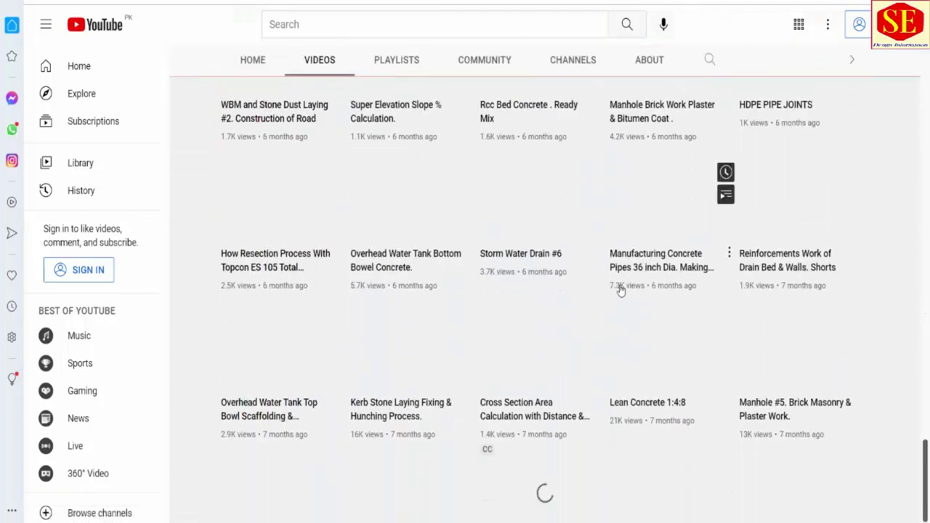
{"action": "scroll", "coordinate": [622, 279], "scroll_direction": "up", "scroll_amount": 10}
{"action": "scroll", "coordinate": [623, 266], "scroll_direction": "up", "scroll_amount": 5}
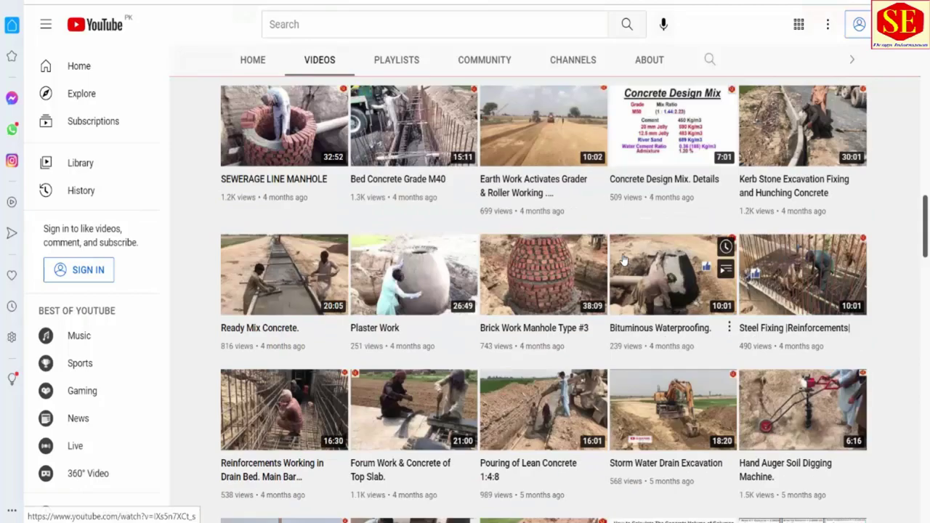
{"action": "scroll", "coordinate": [630, 182], "scroll_direction": "up", "scroll_amount": 8}
{"action": "scroll", "coordinate": [645, 189], "scroll_direction": "up", "scroll_amount": 5}
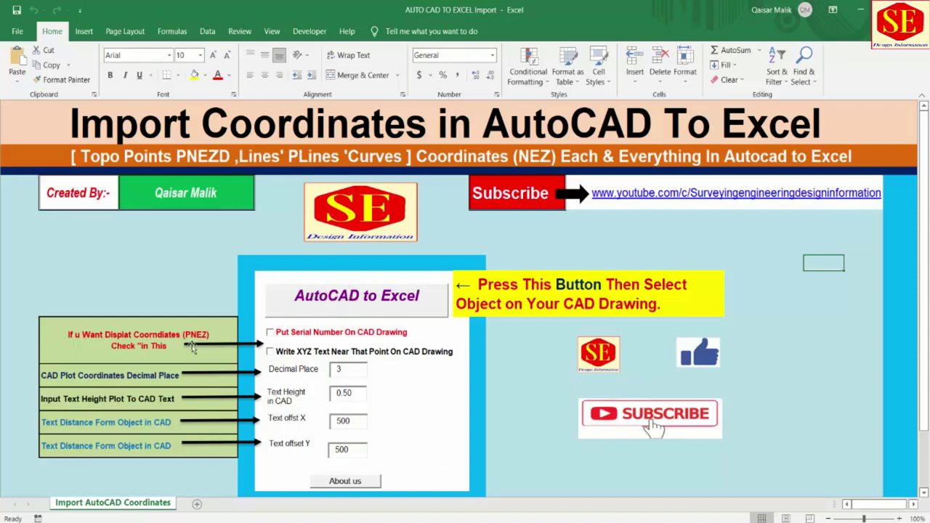
Scroll the AutoCAD to Excel import sheet to review the form settings
{"action": "scroll", "coordinate": [330, 319], "scroll_direction": "down", "scroll_amount": 1}
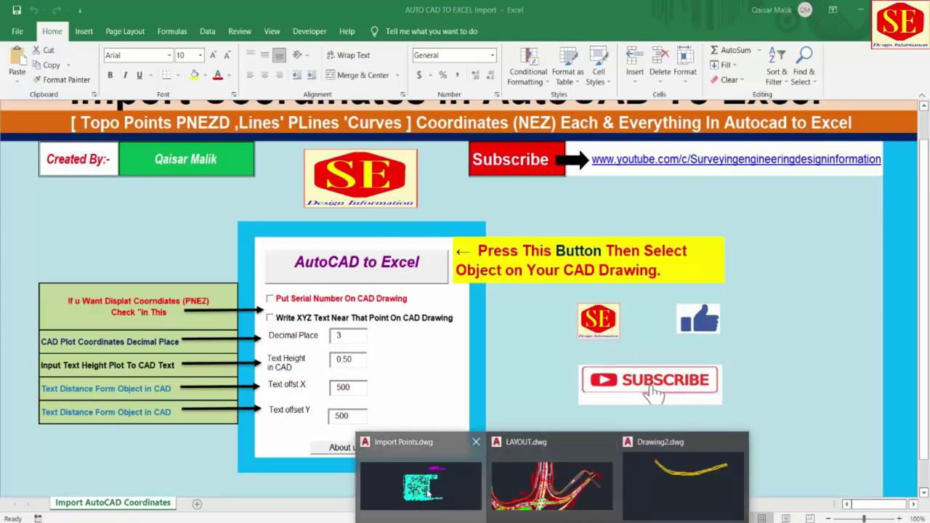
{"action": "left_click", "coordinate": [433, 491]}
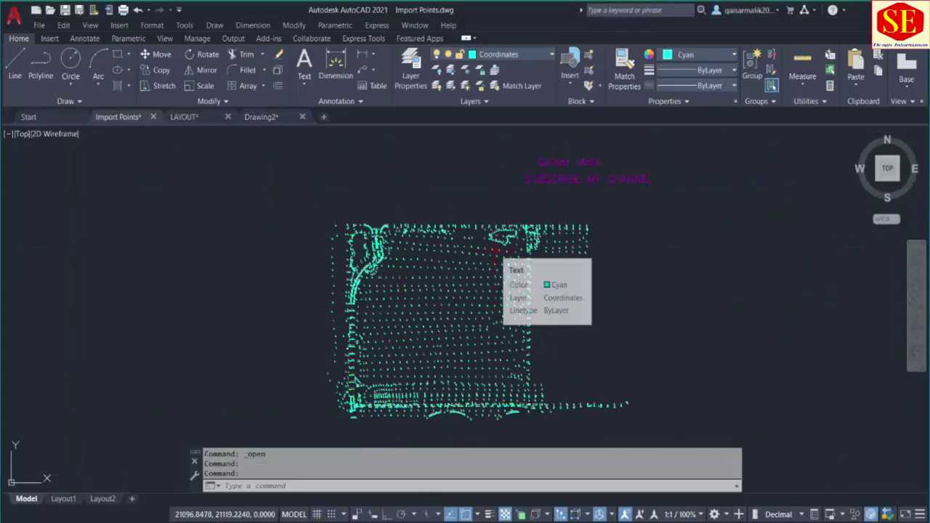
{"action": "key", "text": "alt+Tab"}
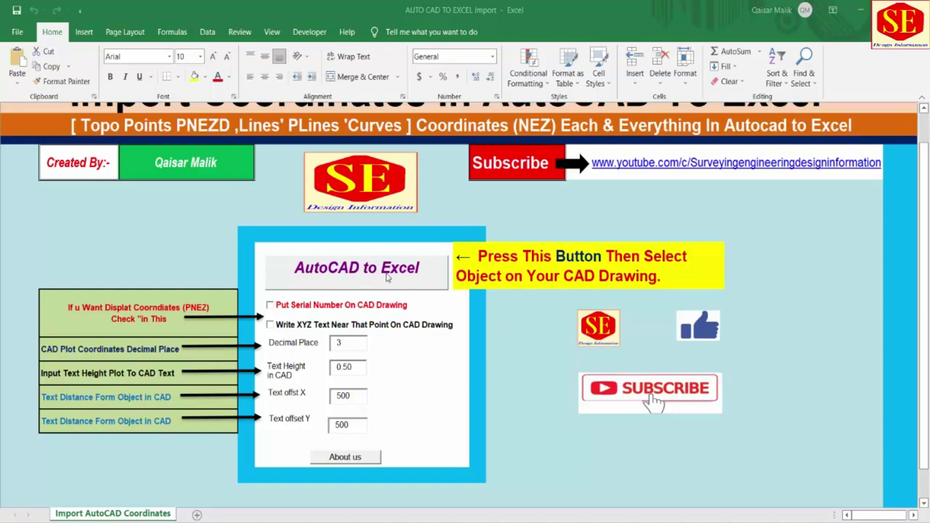
Launch the AutoCAD to Excel export and zoom to the point grid, abandoning a first selection window
{"action": "left_click", "coordinate": [342, 265]}
{"action": "scroll", "coordinate": [536, 318], "scroll_direction": "down", "scroll_amount": 2}
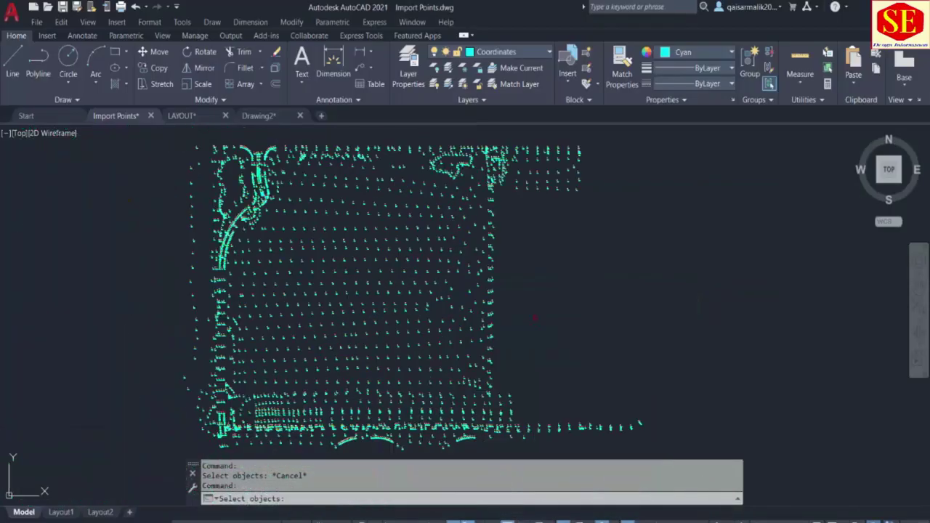
{"action": "scroll", "coordinate": [363, 275], "scroll_direction": "up", "scroll_amount": 2}
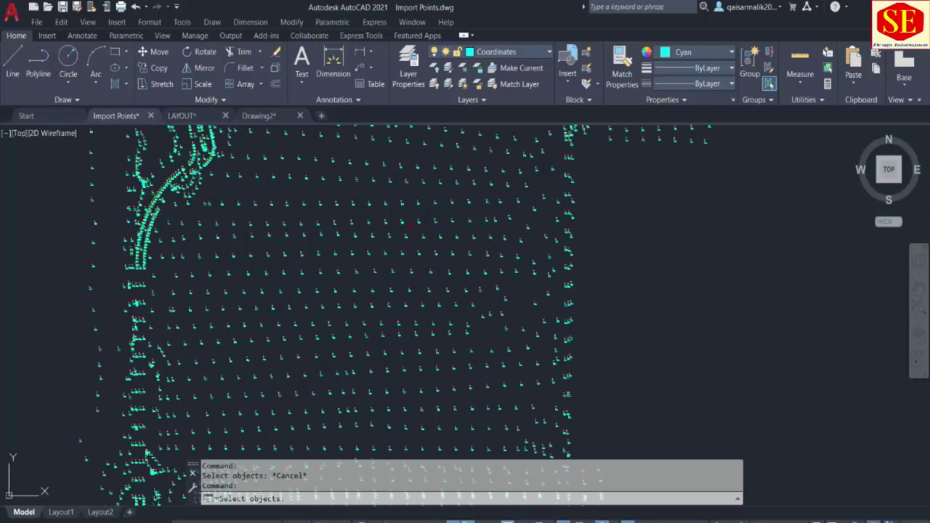
{"action": "scroll", "coordinate": [409, 227], "scroll_direction": "up", "scroll_amount": 2}
{"action": "left_click", "coordinate": [440, 180]}
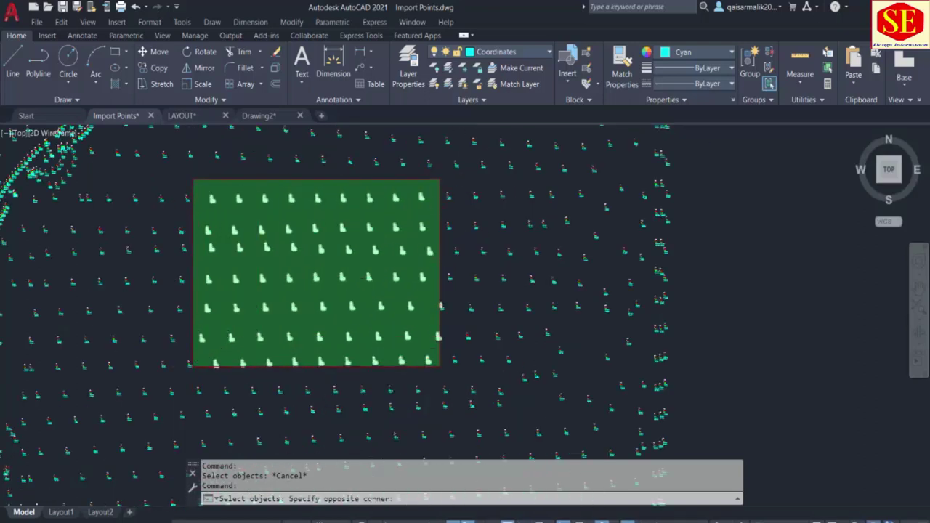
{"action": "scroll", "coordinate": [202, 363], "scroll_direction": "down", "scroll_amount": 3}
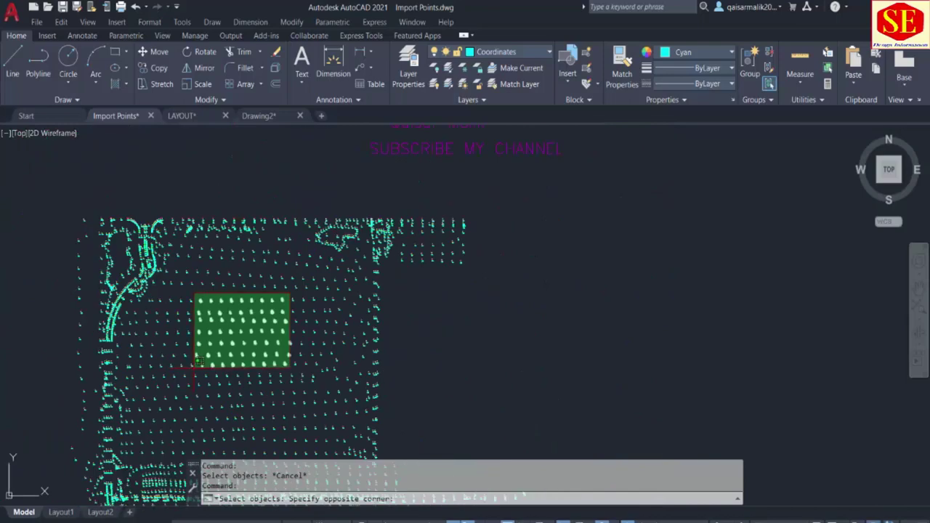
{"action": "key", "text": "Escape"}
{"action": "scroll", "coordinate": [479, 195], "scroll_direction": "down", "scroll_amount": 2}
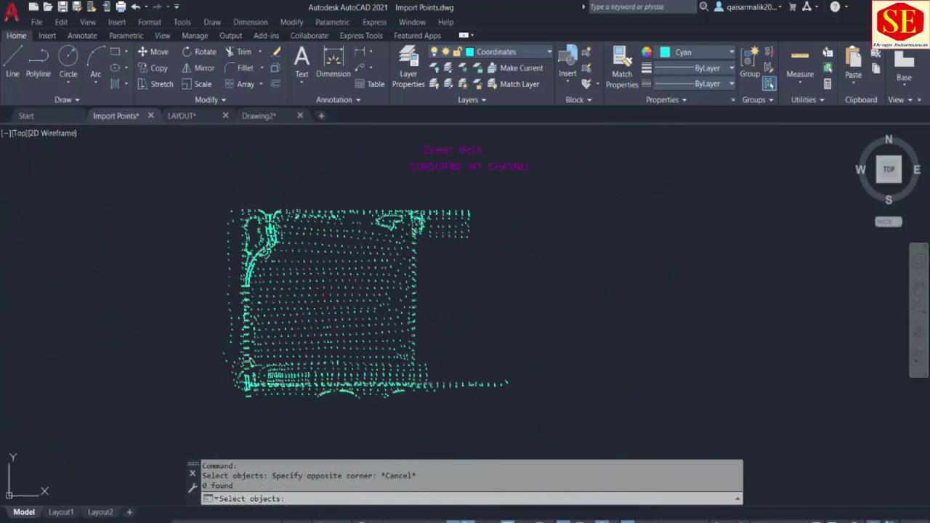
{"action": "scroll", "coordinate": [330, 240], "scroll_direction": "up", "scroll_amount": 5}
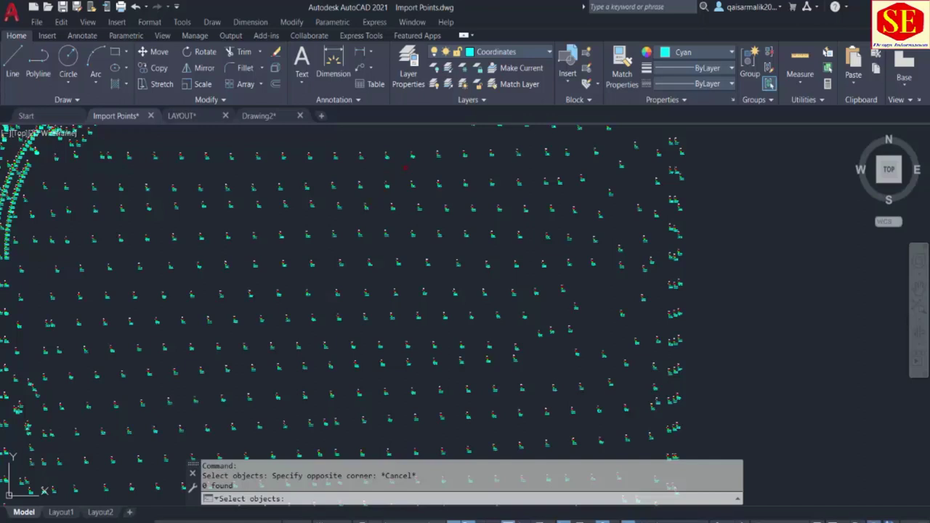
Crossing-select a block of 352 points and send them to Excel
{"action": "left_click", "coordinate": [405, 168]}
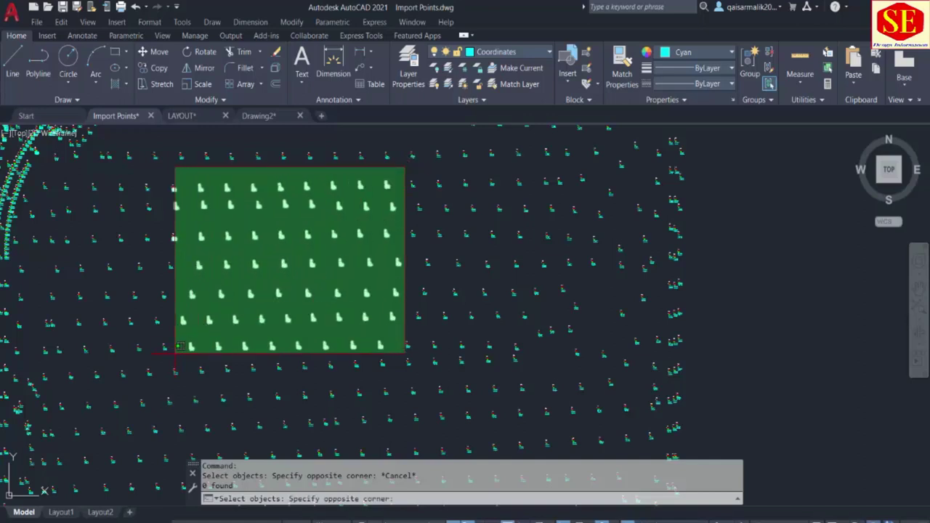
{"action": "left_click", "coordinate": [175, 353]}
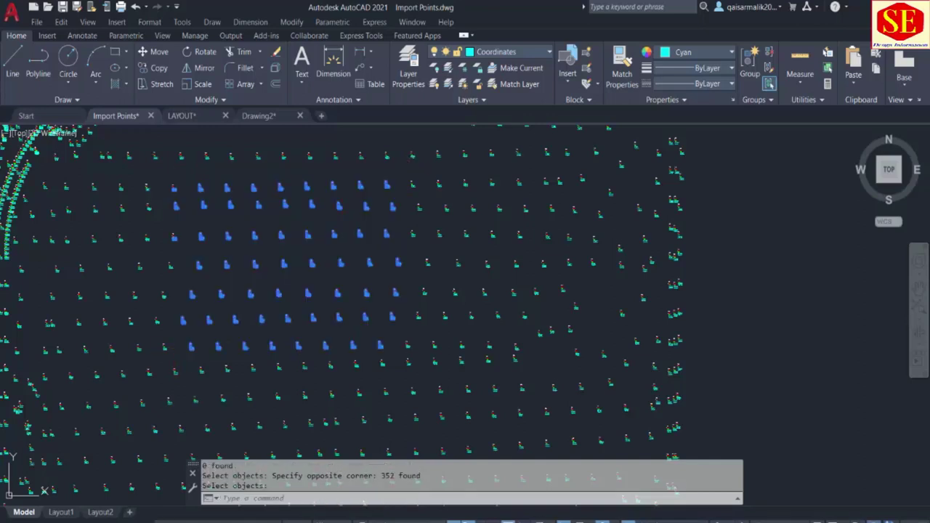
{"action": "key", "text": "Escape"}
{"action": "key", "text": "alt+Tab"}
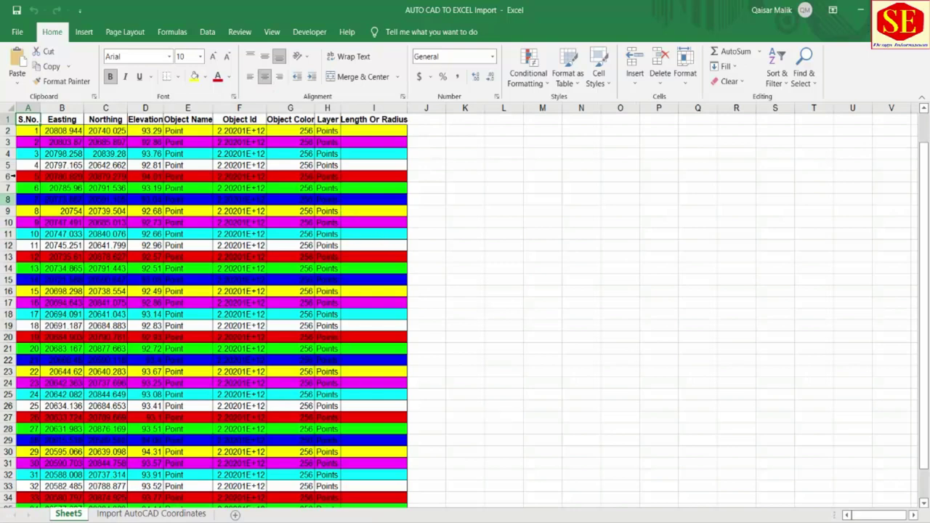
{"action": "left_click_drag", "start_coordinate": [32, 120], "coordinate": [35, 133]}
{"action": "left_click", "coordinate": [55, 131]}
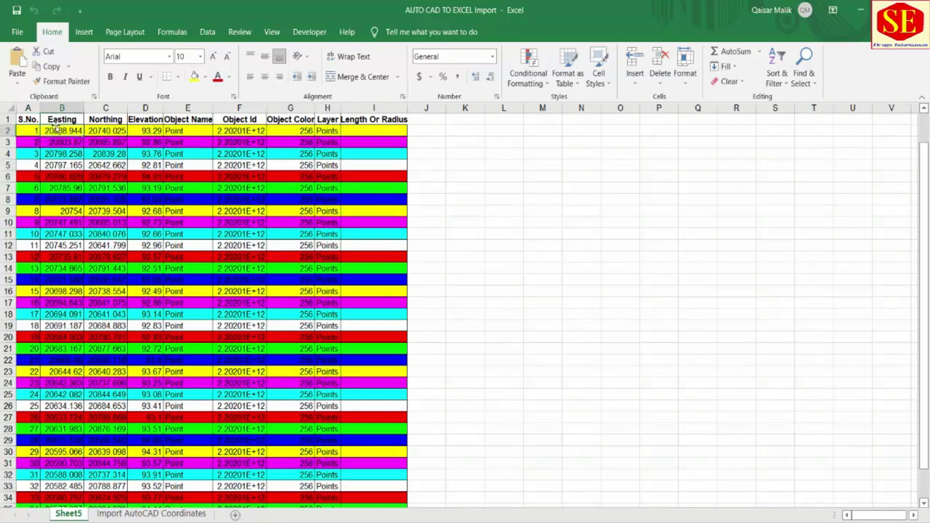
{"action": "left_click", "coordinate": [103, 133]}
{"action": "left_click", "coordinate": [150, 133]}
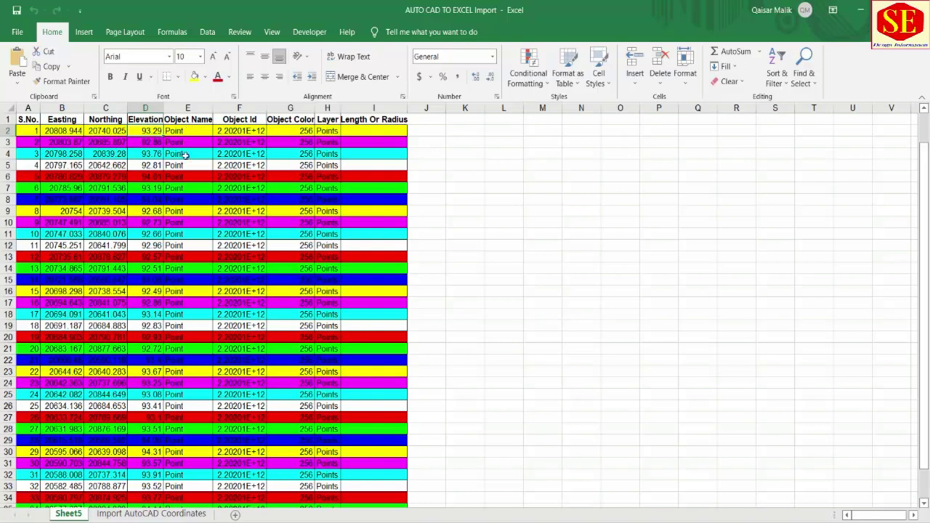
{"action": "left_click", "coordinate": [184, 132]}
{"action": "left_click", "coordinate": [250, 132]}
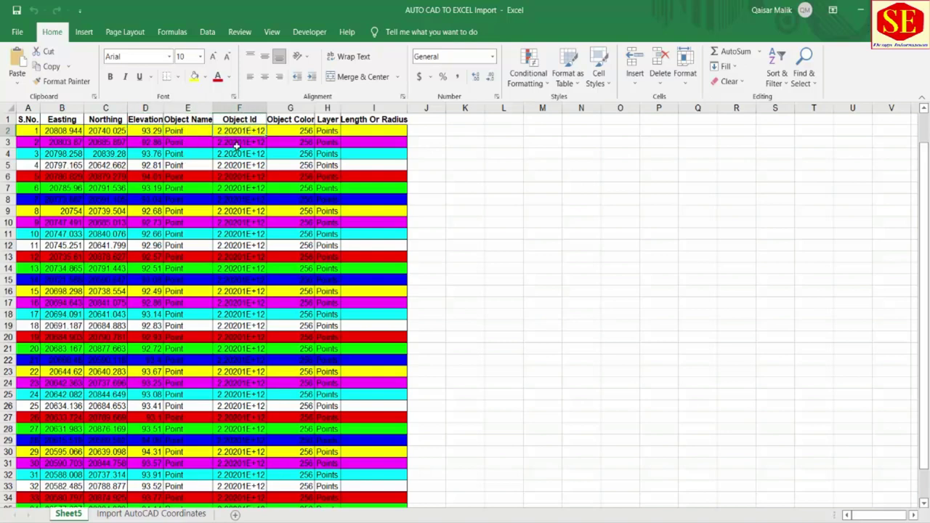
{"action": "left_click", "coordinate": [307, 132]}
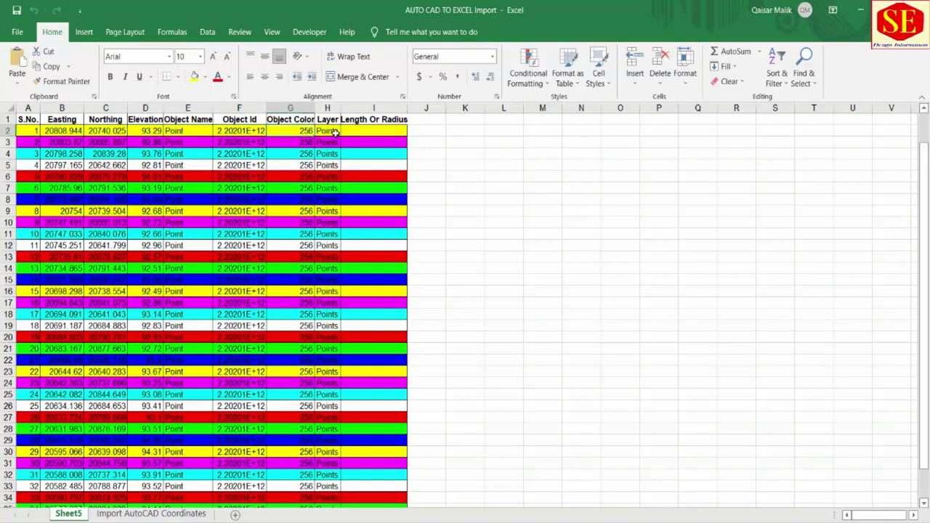
{"action": "left_click", "coordinate": [335, 132]}
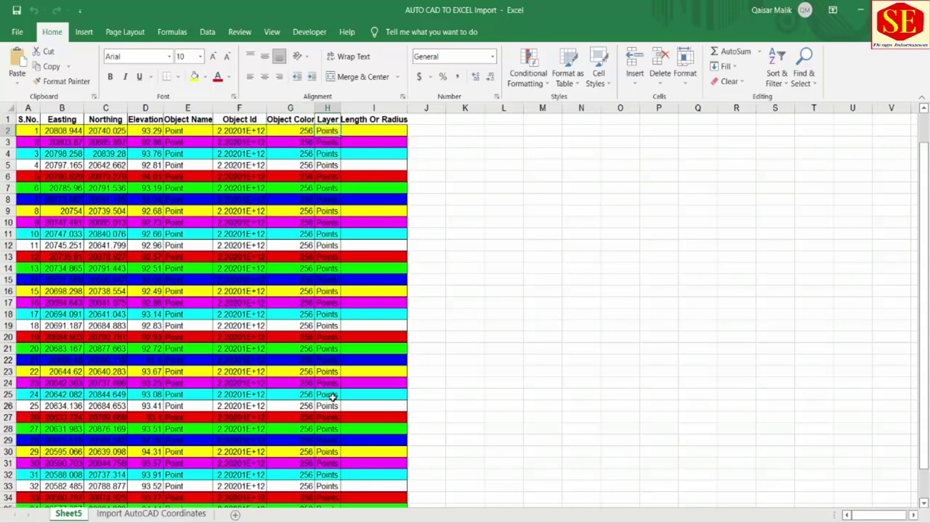
{"action": "scroll", "coordinate": [330, 393], "scroll_direction": "down", "scroll_amount": 5}
{"action": "scroll", "coordinate": [332, 397], "scroll_direction": "down", "scroll_amount": 7}
{"action": "scroll", "coordinate": [364, 346], "scroll_direction": "up", "scroll_amount": 4}
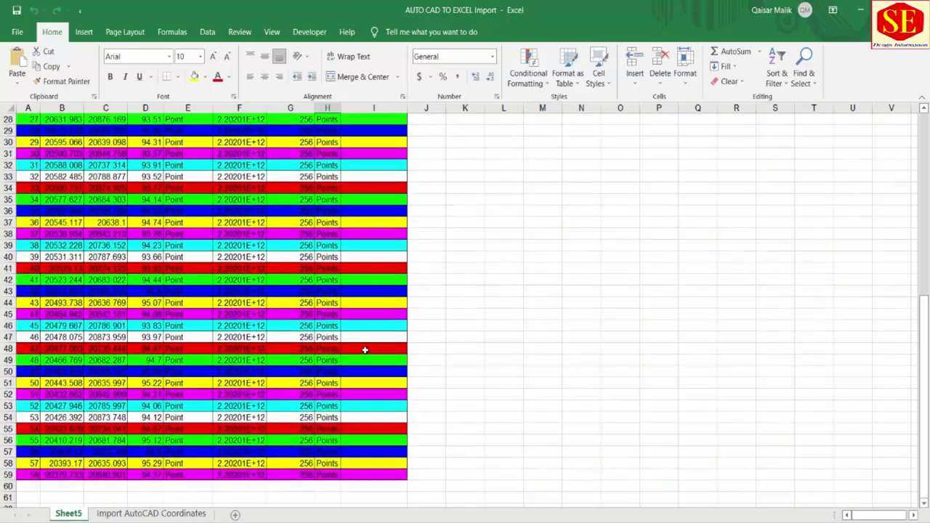
{"action": "scroll", "coordinate": [363, 347], "scroll_direction": "up", "scroll_amount": 4}
{"action": "scroll", "coordinate": [239, 234], "scroll_direction": "up", "scroll_amount": 3}
{"action": "scroll", "coordinate": [143, 161], "scroll_direction": "up", "scroll_amount": 3}
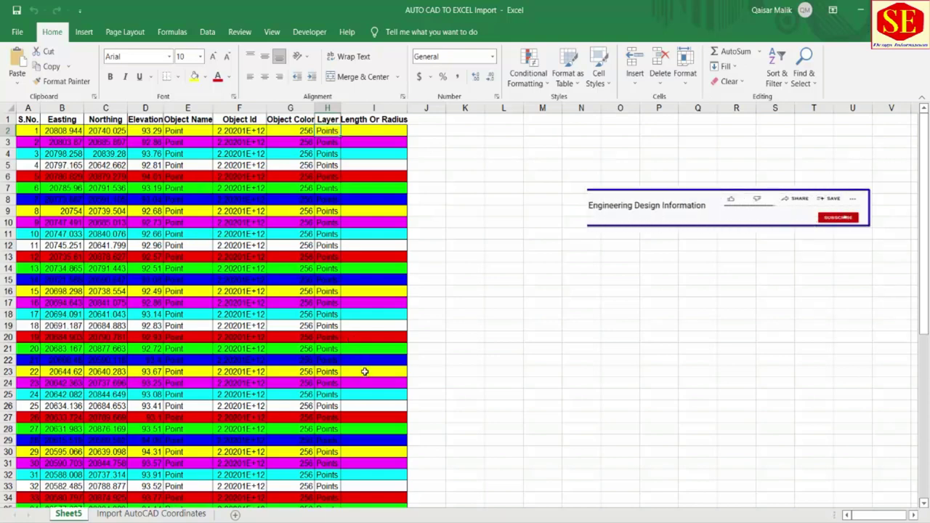
From the Import AutoCAD Coordinates sheet, export the 328 upper points via a crossing window
{"action": "left_click", "coordinate": [133, 514]}
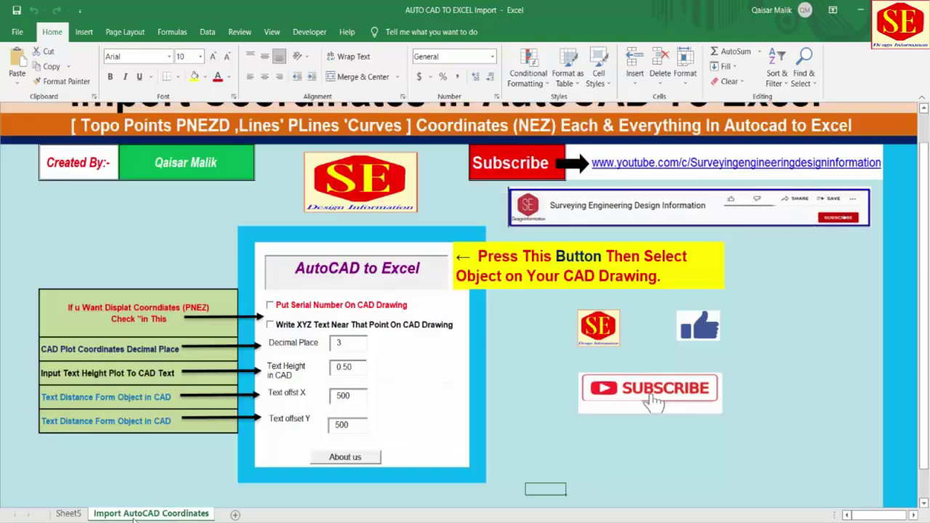
{"action": "left_click", "coordinate": [343, 272]}
{"action": "scroll", "coordinate": [425, 293], "scroll_direction": "down", "scroll_amount": 2}
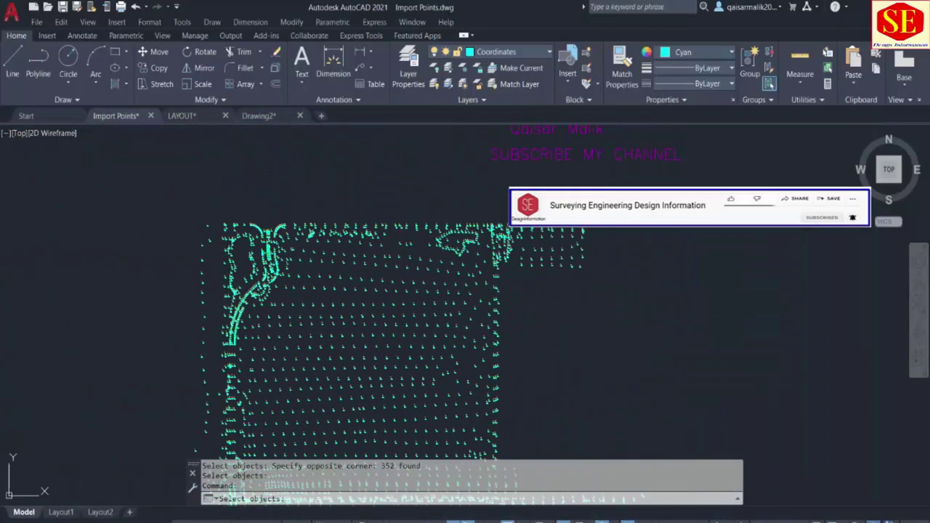
{"action": "left_click", "coordinate": [607, 197]}
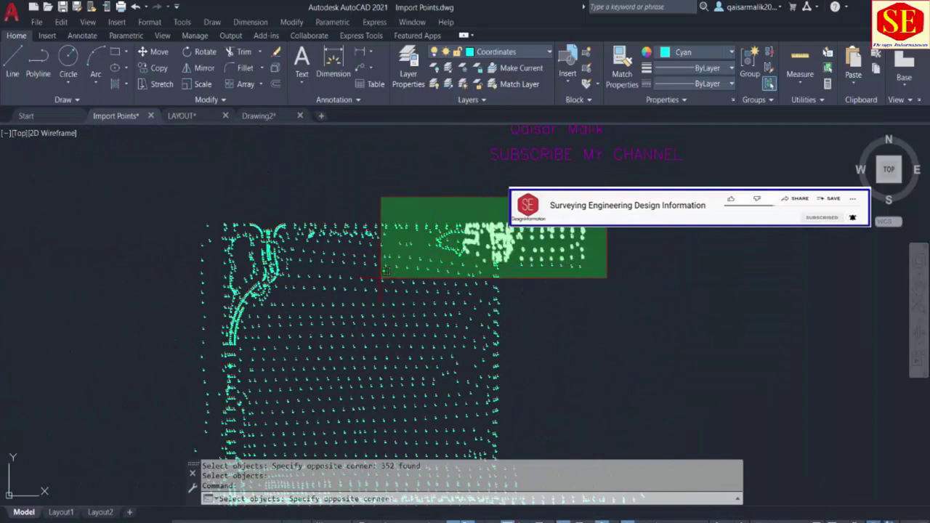
{"action": "left_click", "coordinate": [291, 337]}
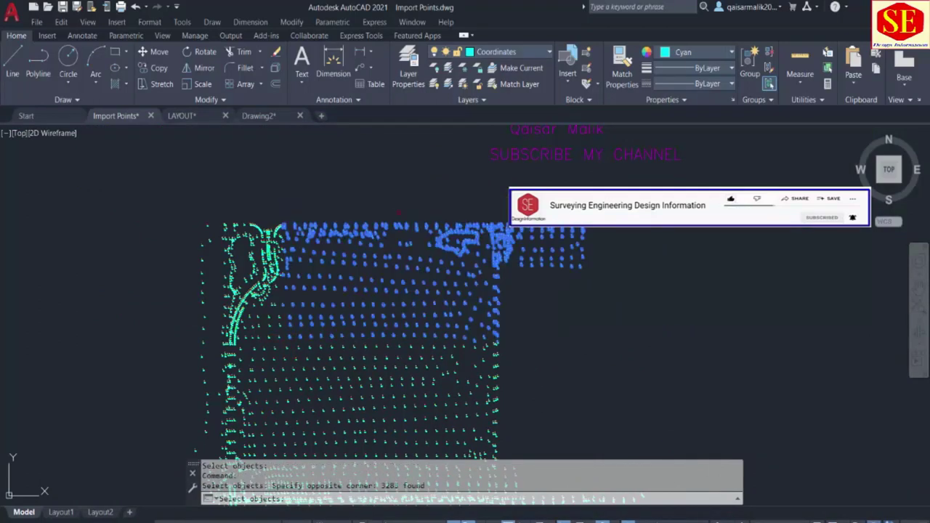
{"action": "key", "text": "Return"}
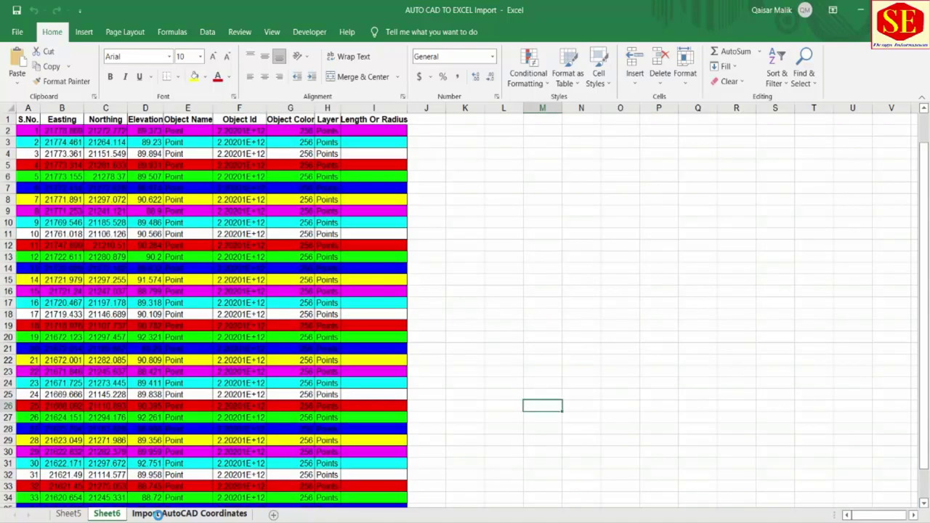
{"action": "scroll", "coordinate": [535, 312], "scroll_direction": "down", "scroll_amount": 5}
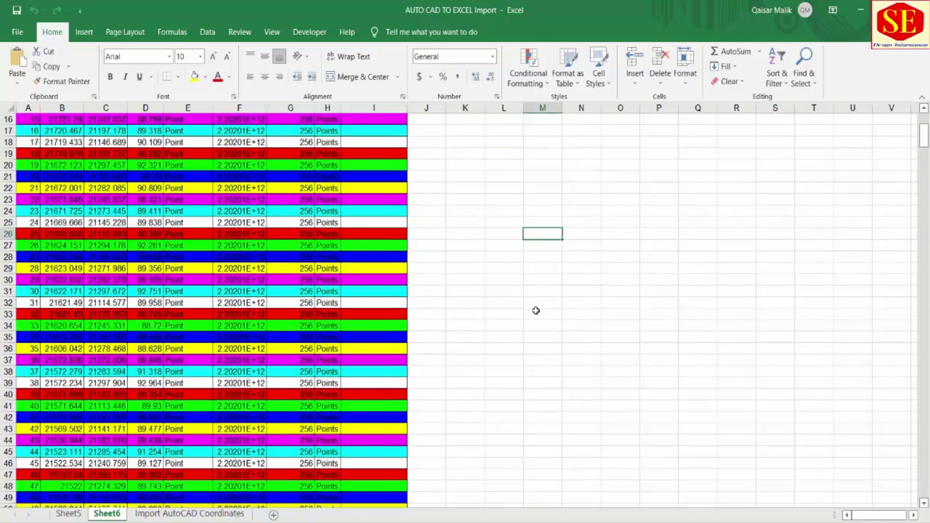
{"action": "scroll", "coordinate": [536, 311], "scroll_direction": "down", "scroll_amount": 6}
{"action": "scroll", "coordinate": [536, 310], "scroll_direction": "down", "scroll_amount": 8}
{"action": "scroll", "coordinate": [536, 311], "scroll_direction": "down", "scroll_amount": 8}
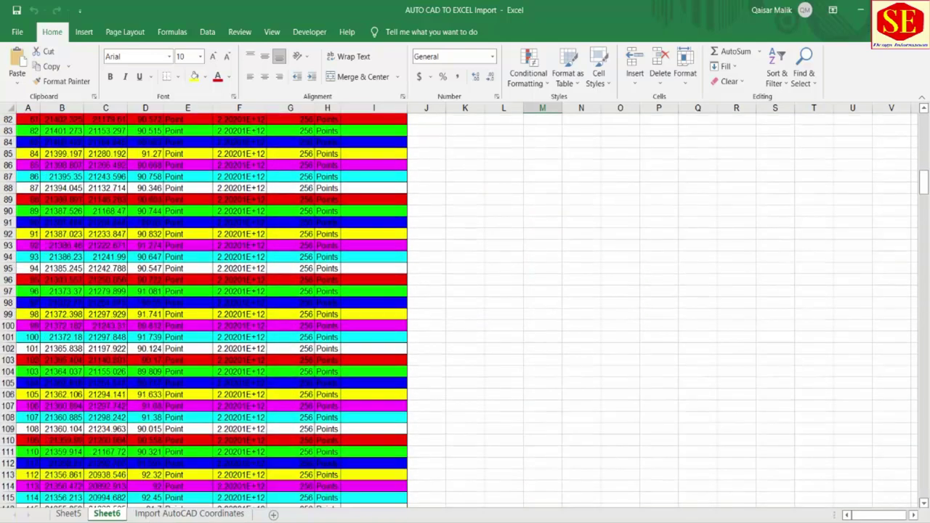
{"action": "left_click", "coordinate": [67, 514]}
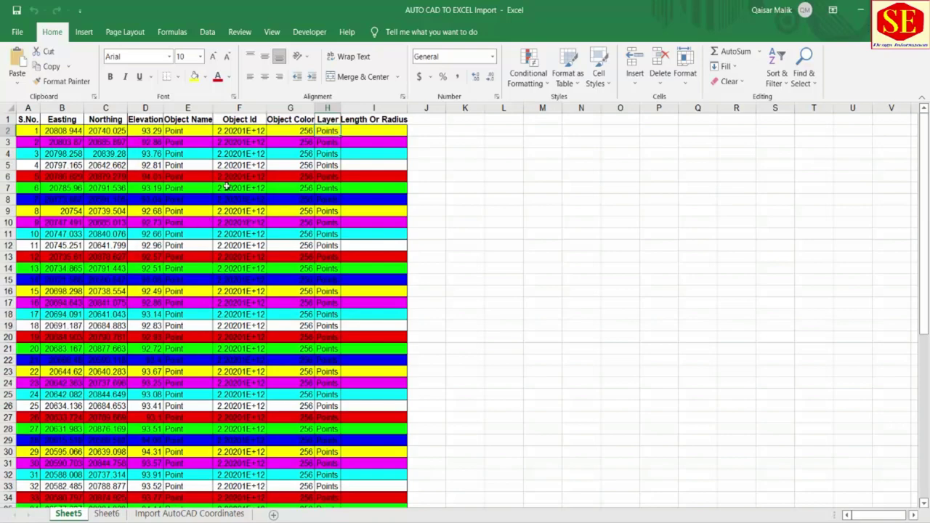
{"action": "left_click", "coordinate": [107, 514]}
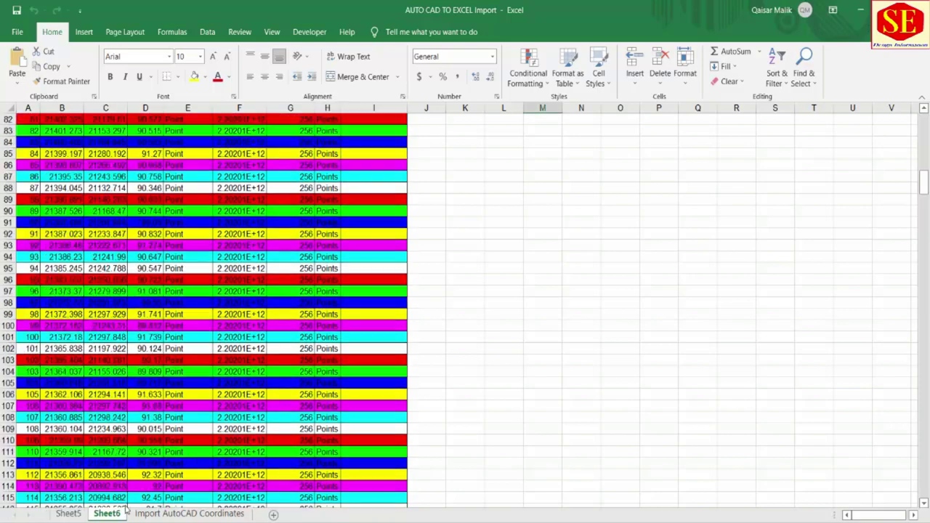
{"action": "scroll", "coordinate": [536, 210], "scroll_direction": "down", "scroll_amount": 5}
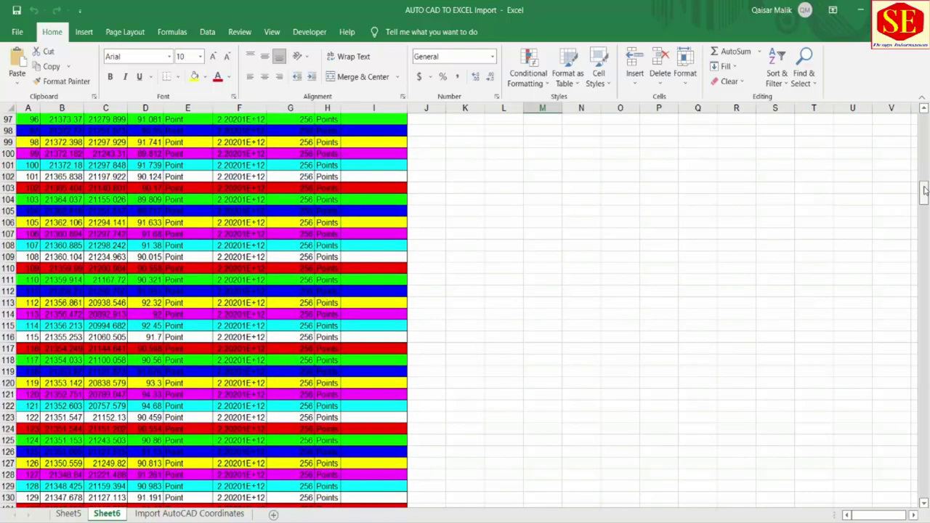
{"action": "left_click_drag", "start_coordinate": [925, 278], "coordinate": [925, 458]}
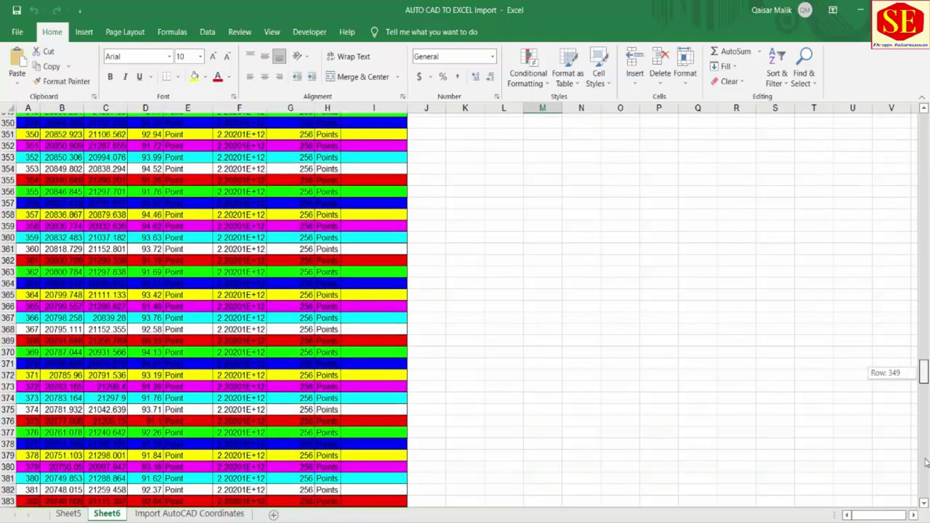
{"action": "scroll", "coordinate": [582, 403], "scroll_direction": "down", "scroll_amount": 12}
{"action": "scroll", "coordinate": [581, 400], "scroll_direction": "down", "scroll_amount": 7}
{"action": "scroll", "coordinate": [473, 370], "scroll_direction": "down", "scroll_amount": 7}
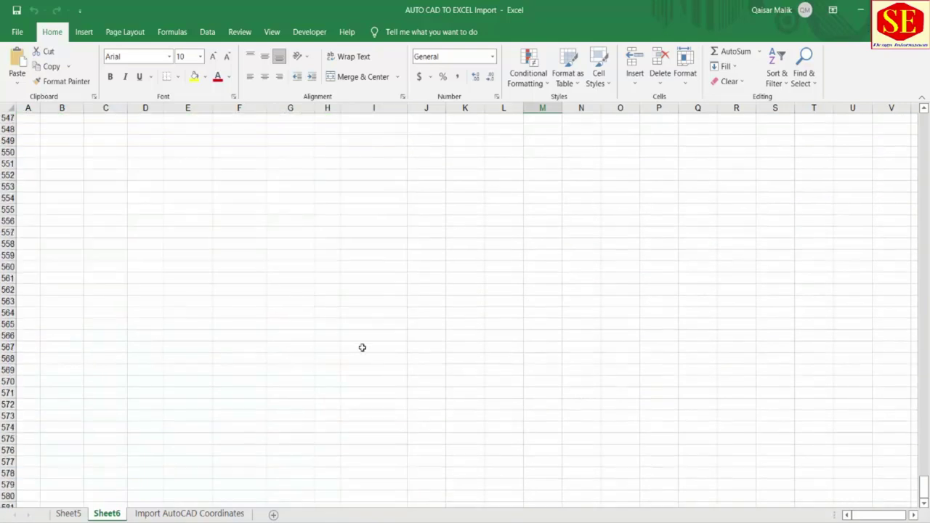
{"action": "scroll", "coordinate": [361, 347], "scroll_direction": "up", "scroll_amount": 6}
{"action": "scroll", "coordinate": [233, 343], "scroll_direction": "up", "scroll_amount": 6}
{"action": "left_click", "coordinate": [69, 513]}
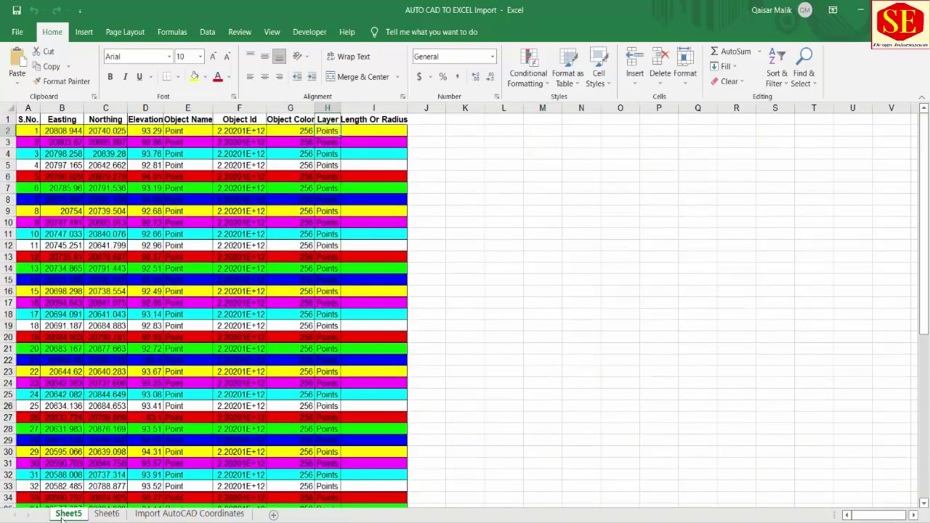
{"action": "left_click", "coordinate": [106, 513]}
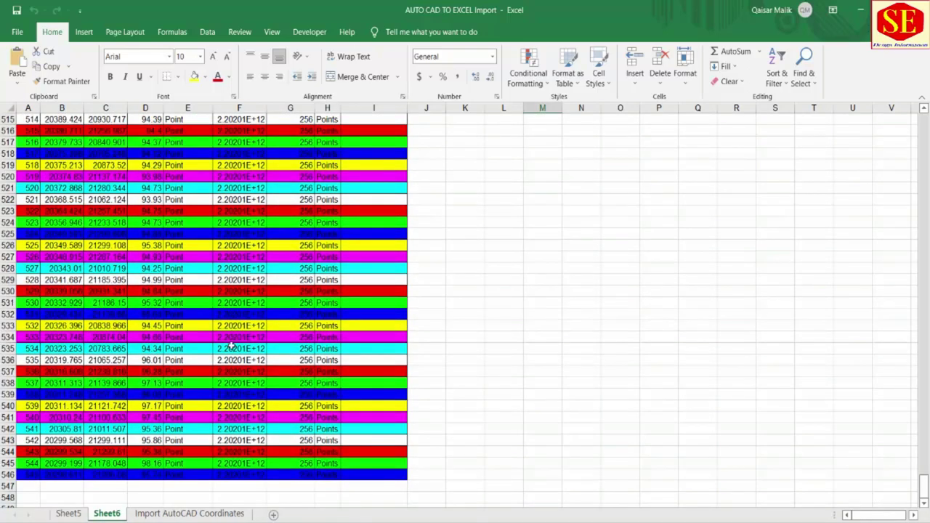
Run AutoCAD to Excel from the form sheet and window-select every survey point in the drawing
{"action": "left_click", "coordinate": [187, 513]}
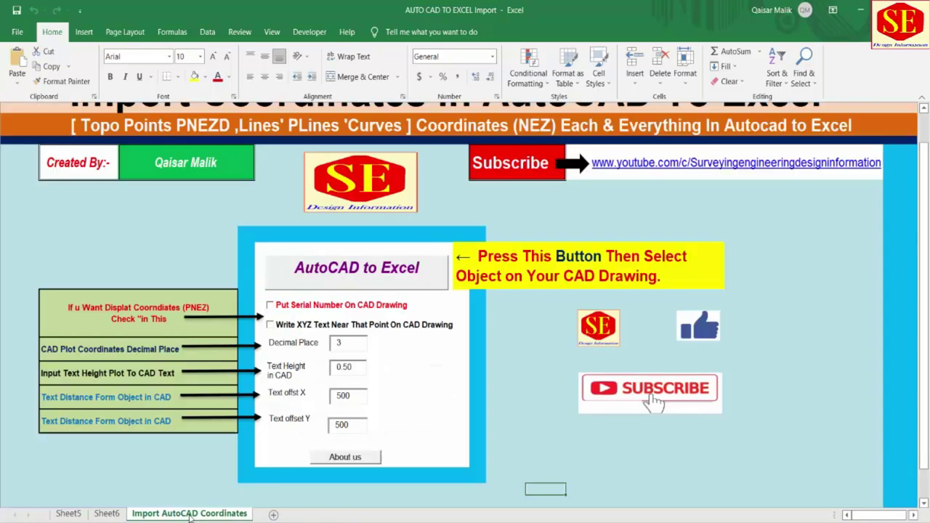
{"action": "left_click", "coordinate": [367, 273]}
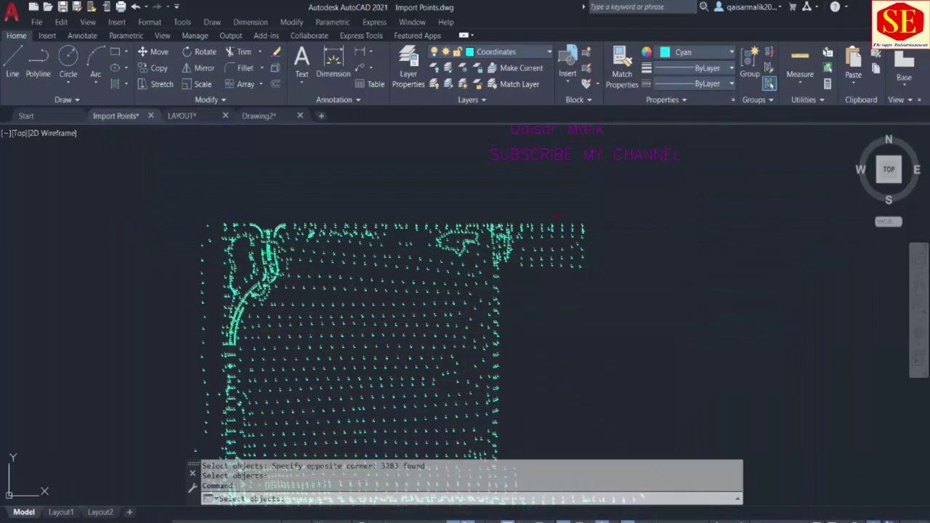
{"action": "left_click", "coordinate": [584, 207]}
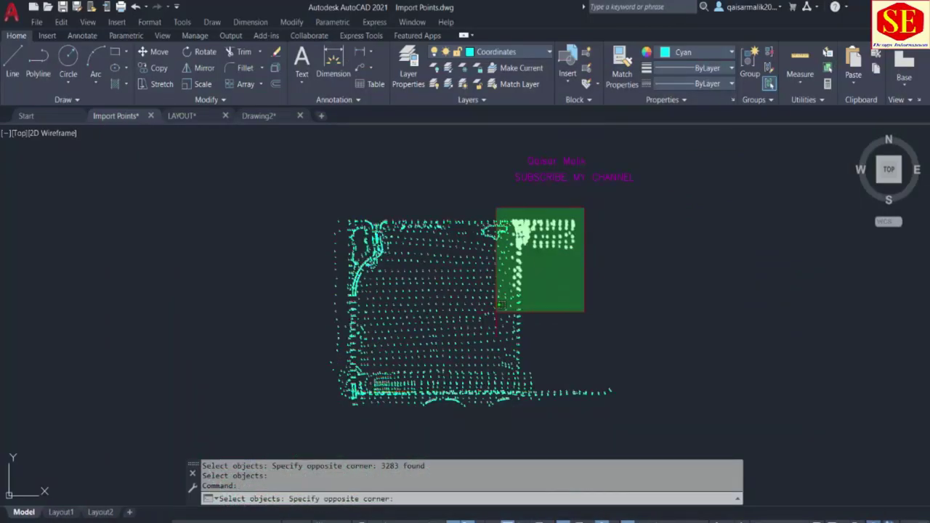
{"action": "left_click", "coordinate": [304, 418]}
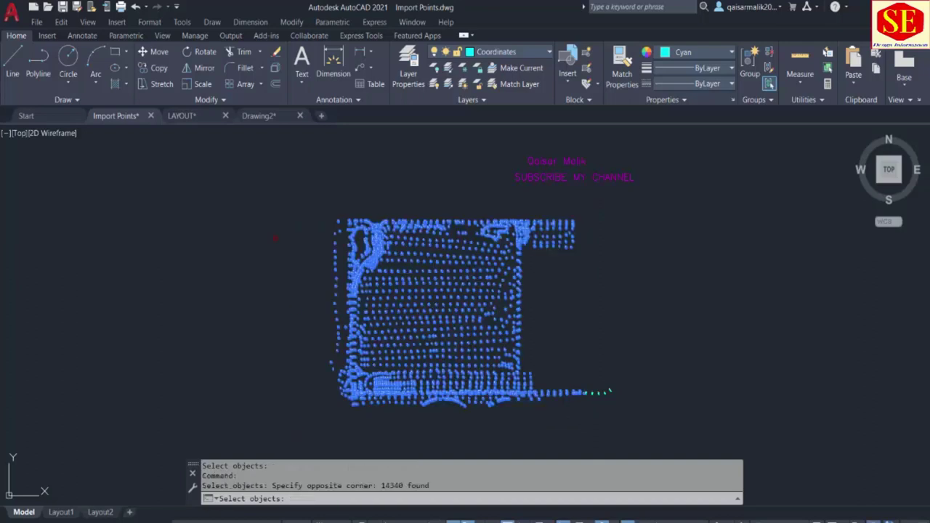
{"action": "key", "text": "Return"}
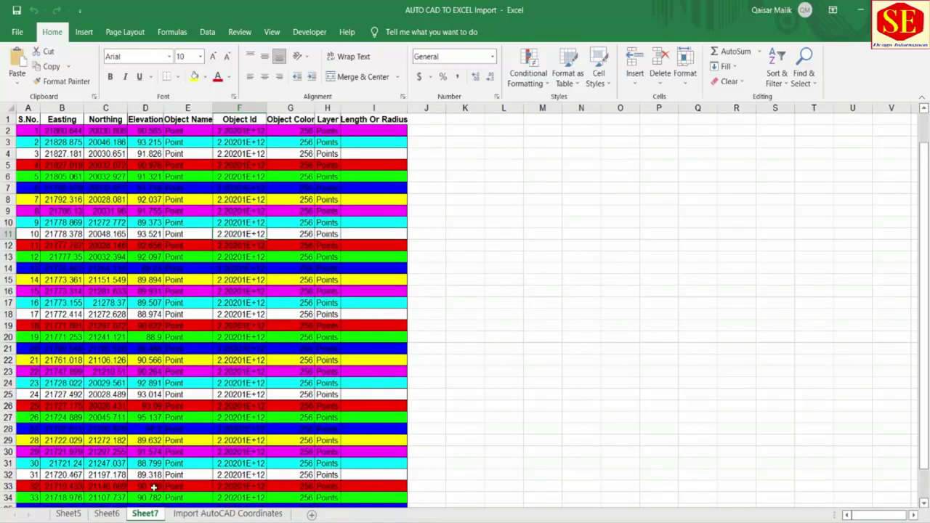
Scroll Sheet7's table down to its last row of 2390 exported points
{"action": "left_click", "coordinate": [499, 346]}
{"action": "left_click_drag", "start_coordinate": [923, 429], "coordinate": [906, 456]}
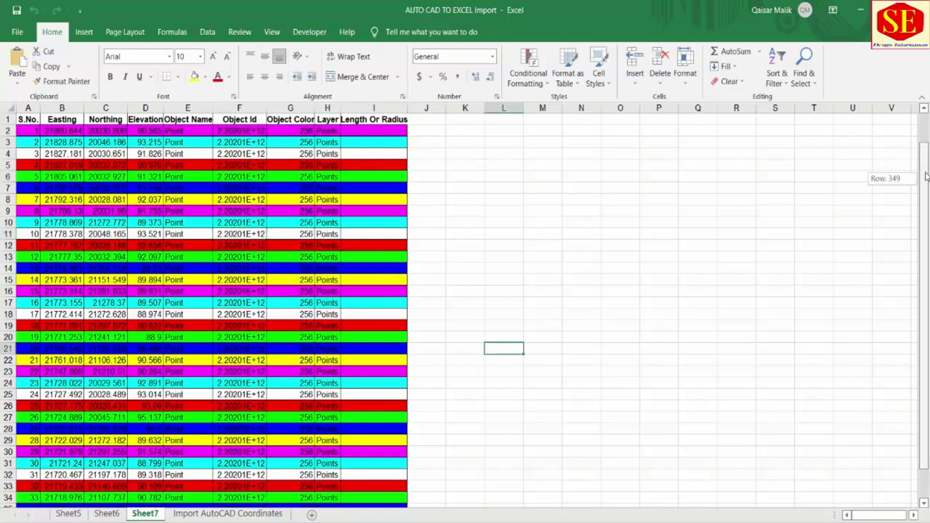
{"action": "scroll", "coordinate": [457, 340], "scroll_direction": "down", "scroll_amount": 10}
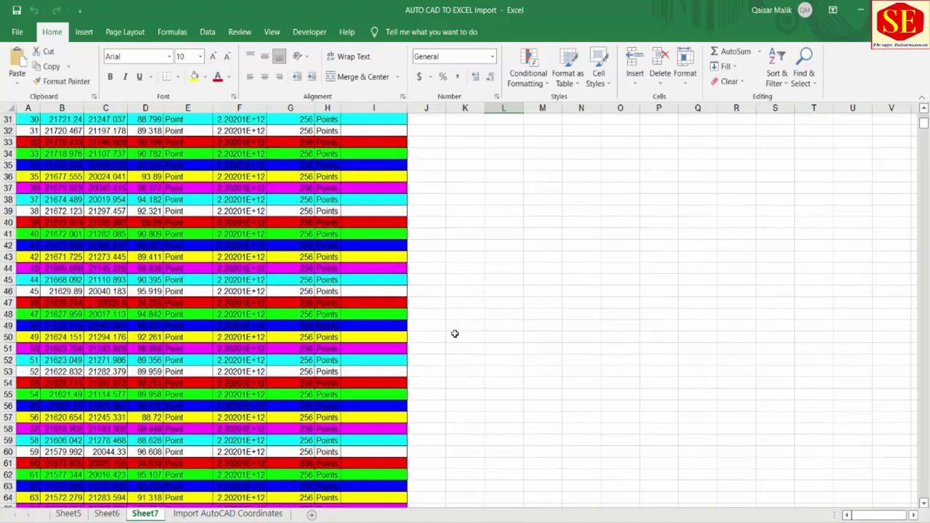
{"action": "scroll", "coordinate": [455, 332], "scroll_direction": "down", "scroll_amount": 8}
{"action": "scroll", "coordinate": [453, 322], "scroll_direction": "down", "scroll_amount": 1}
{"action": "mouse_move", "coordinate": [923, 128]}
{"action": "left_mouse_down"}
{"action": "mouse_move", "coordinate": [899, 443]}
{"action": "mouse_move", "coordinate": [909, 495]}
{"action": "left_mouse_up"}
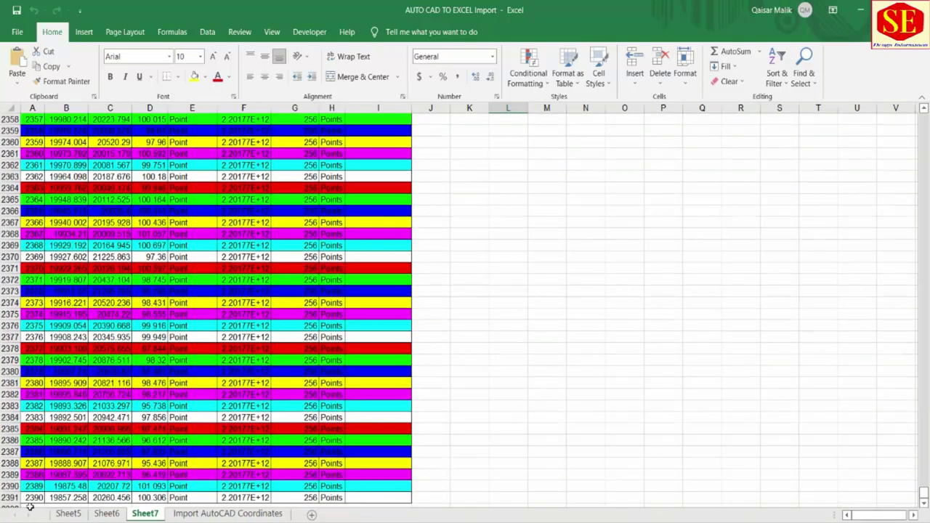
{"action": "scroll", "coordinate": [155, 453], "scroll_direction": "up", "scroll_amount": 1}
{"action": "scroll", "coordinate": [155, 453], "scroll_direction": "down", "scroll_amount": 1}
{"action": "scroll", "coordinate": [146, 436], "scroll_direction": "down", "scroll_amount": 6}
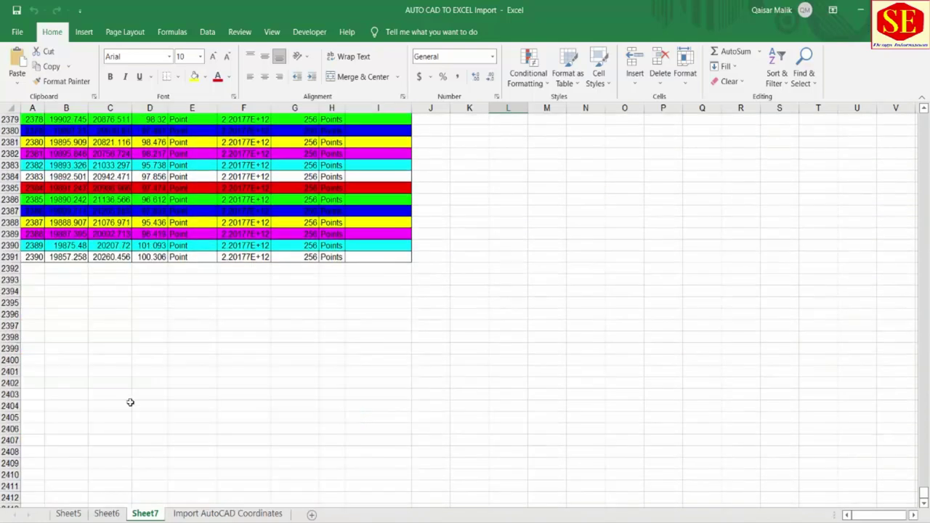
{"action": "scroll", "coordinate": [415, 318], "scroll_direction": "up", "scroll_amount": 4}
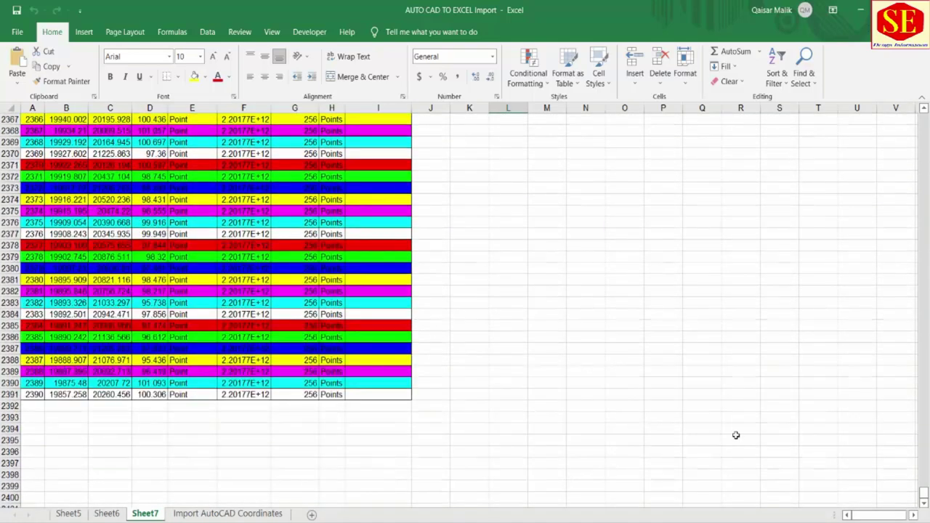
Flip through Sheet5, Sheet6 and Sheet7, then go back to Import AutoCAD Coordinates
{"action": "left_click", "coordinate": [65, 514]}
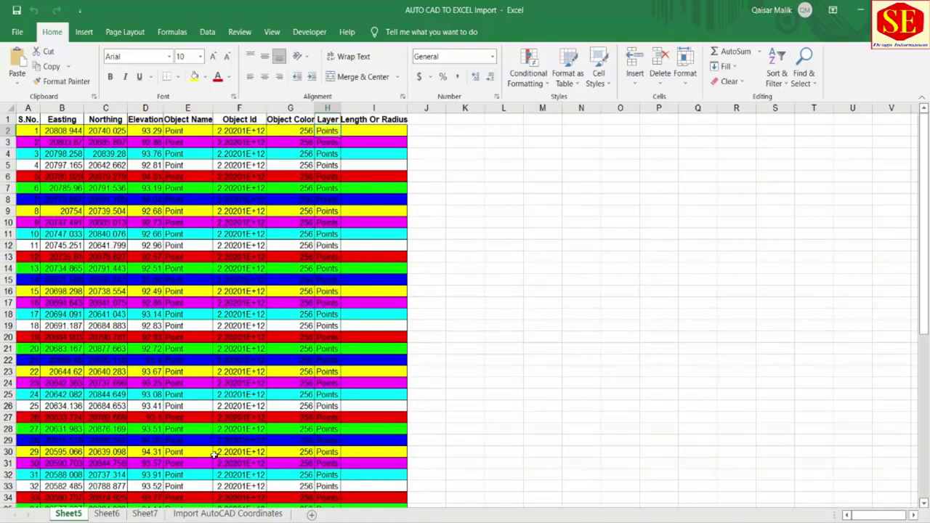
{"action": "left_click", "coordinate": [122, 514]}
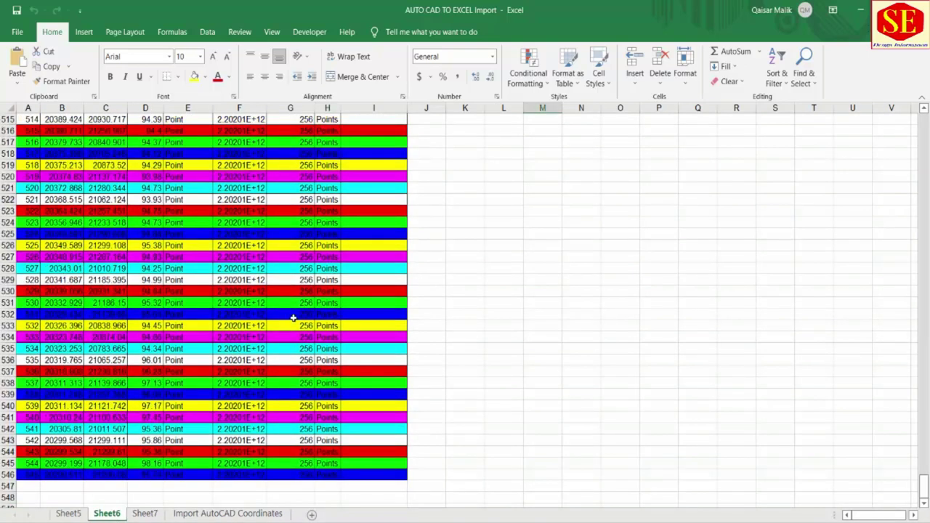
{"action": "left_click", "coordinate": [146, 513]}
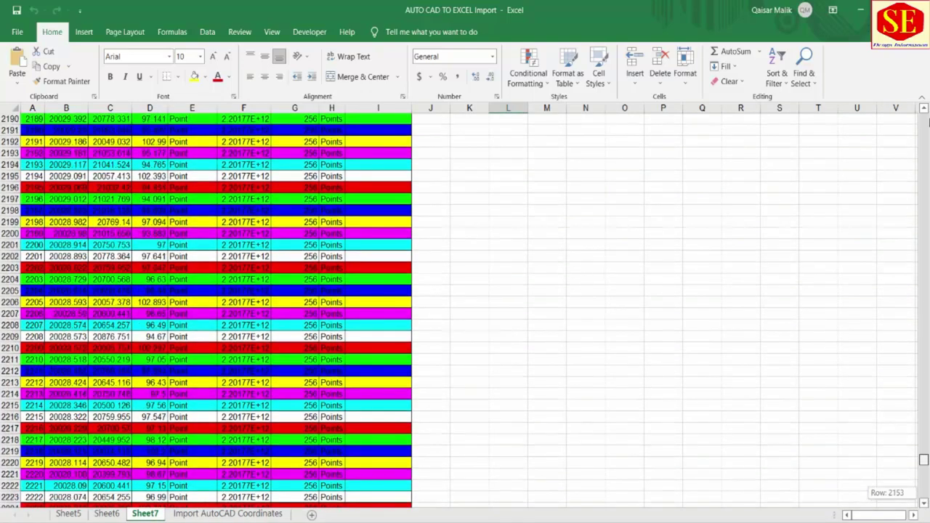
{"action": "left_click_drag", "start_coordinate": [924, 493], "coordinate": [925, 116]}
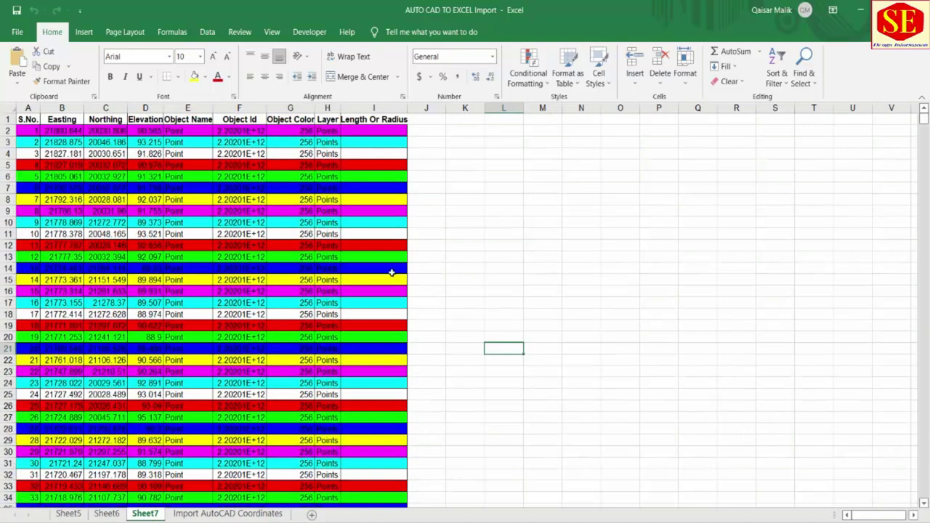
{"action": "left_click", "coordinate": [241, 514]}
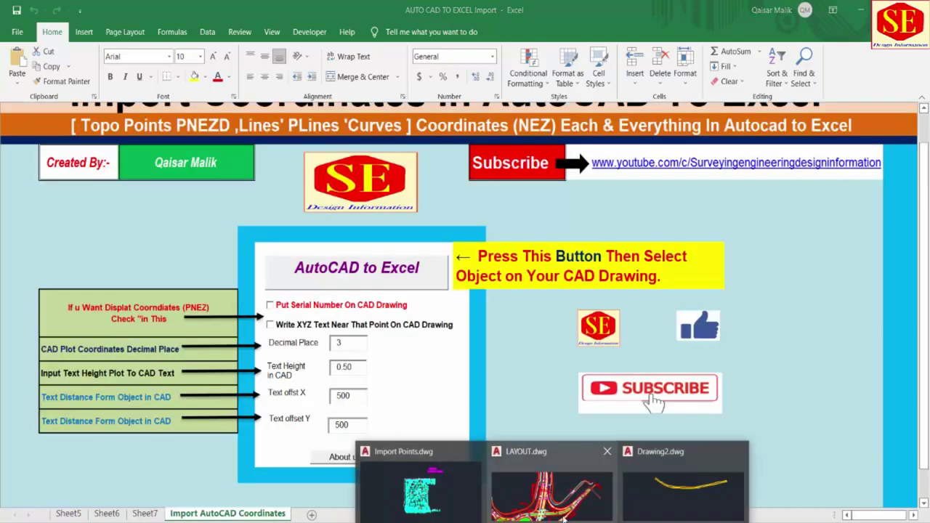
Bring the Import Points drawing to the front and zoom in on the points
{"action": "left_click", "coordinate": [420, 486]}
{"action": "scroll", "coordinate": [460, 295], "scroll_direction": "up", "scroll_amount": 4}
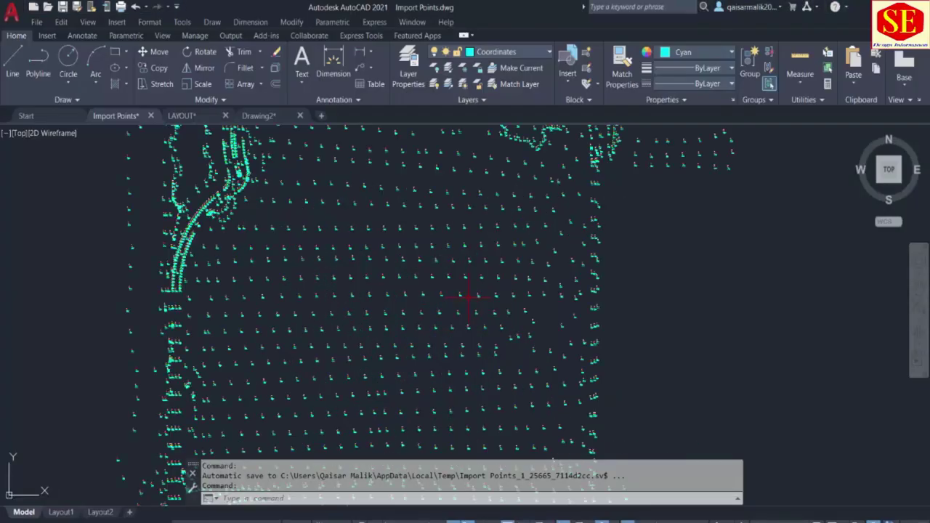
{"action": "scroll", "coordinate": [440, 269], "scroll_direction": "up", "scroll_amount": 1}
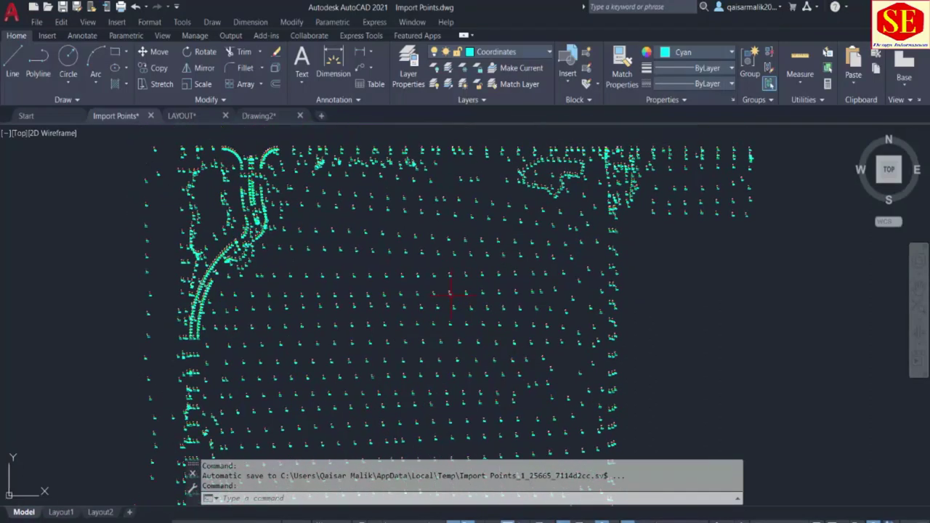
{"action": "scroll", "coordinate": [484, 272], "scroll_direction": "up", "scroll_amount": 1}
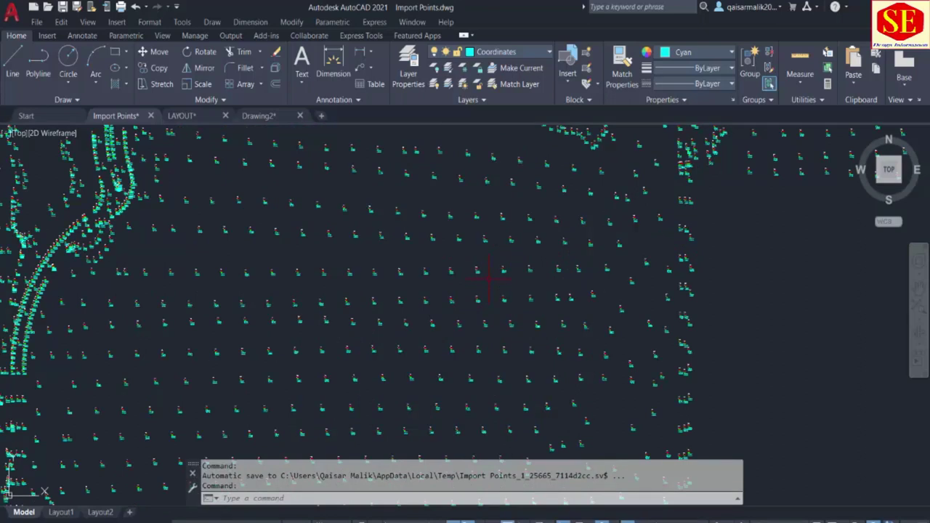
Start a polyline at a survey point and add vertices around the block, along the bottom row
{"action": "type", "text": "pl"}
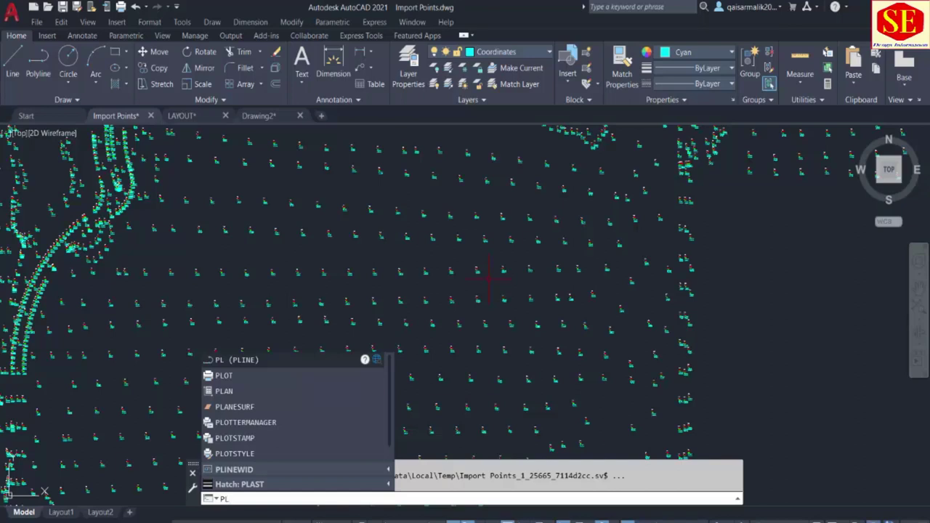
{"action": "key", "text": "Return"}
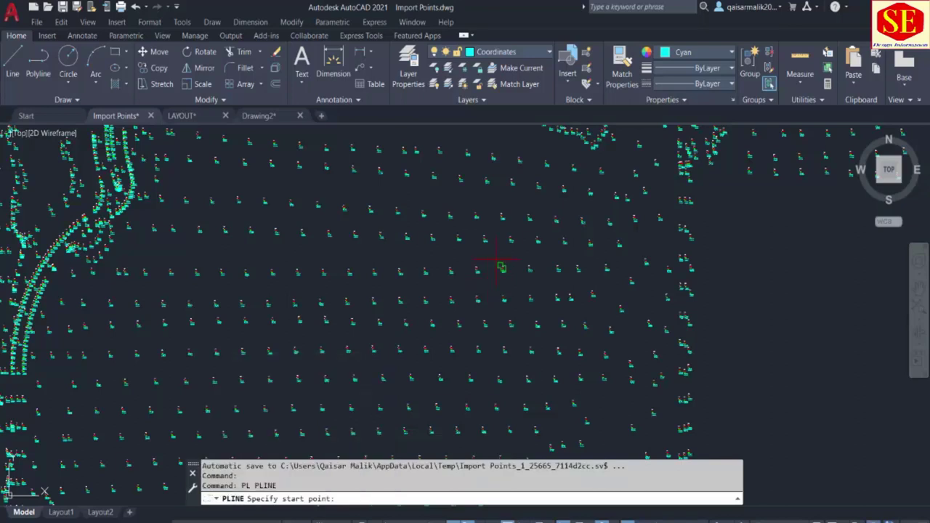
{"action": "scroll", "coordinate": [503, 241], "scroll_direction": "up", "scroll_amount": 5}
{"action": "left_click", "coordinate": [519, 215]}
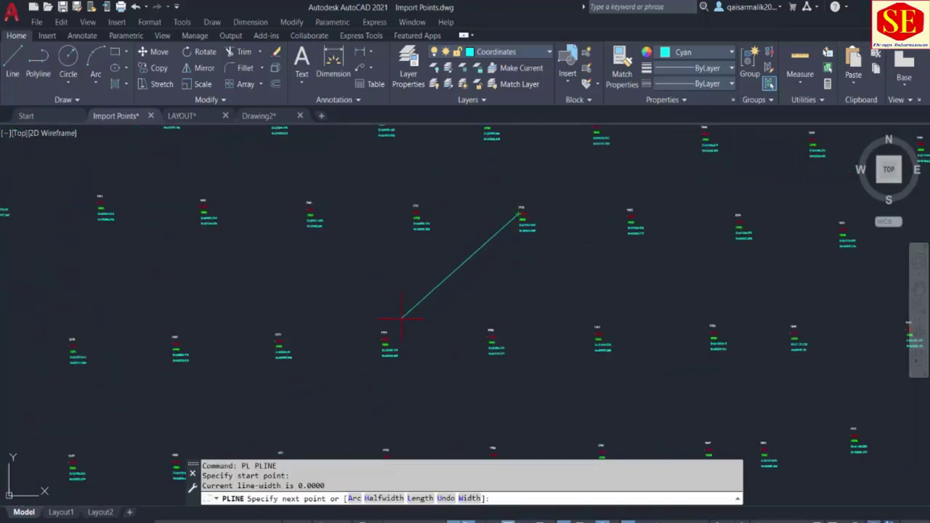
{"action": "left_click", "coordinate": [382, 339]}
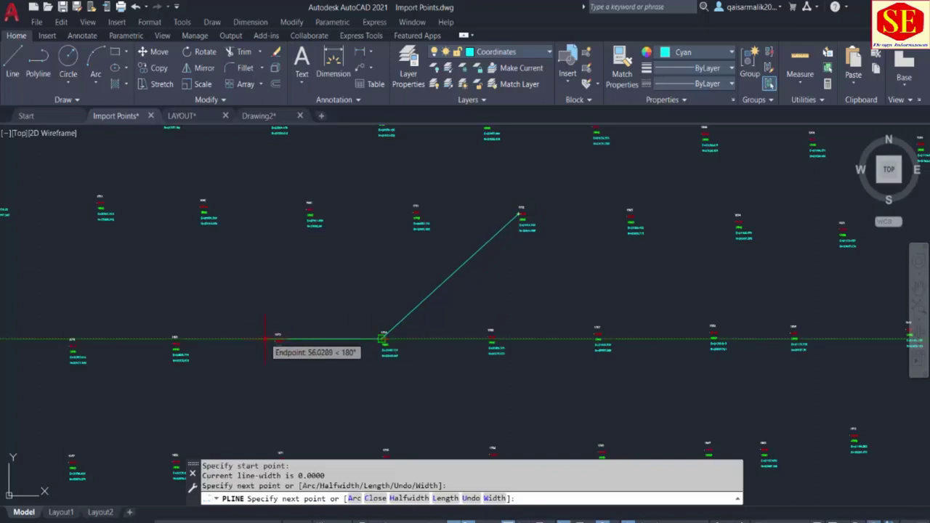
{"action": "left_click", "coordinate": [174, 341]}
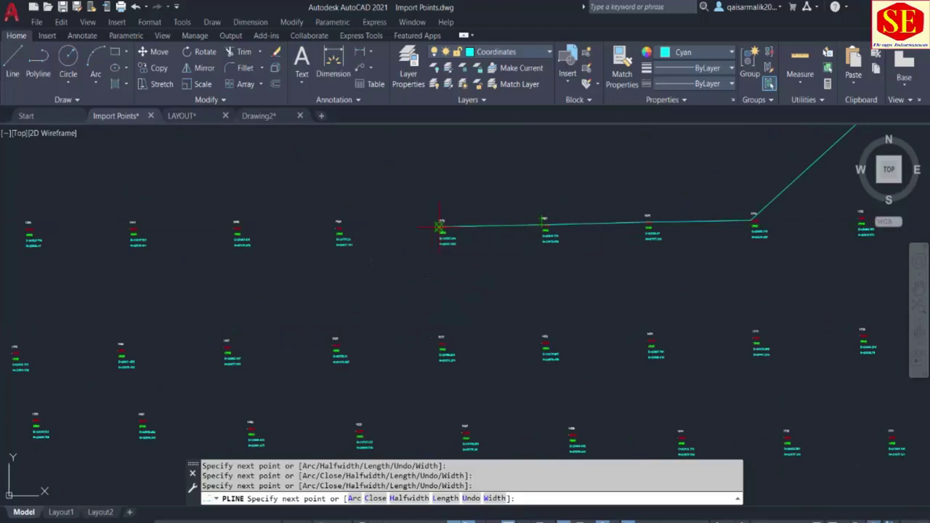
{"action": "left_click", "coordinate": [440, 226]}
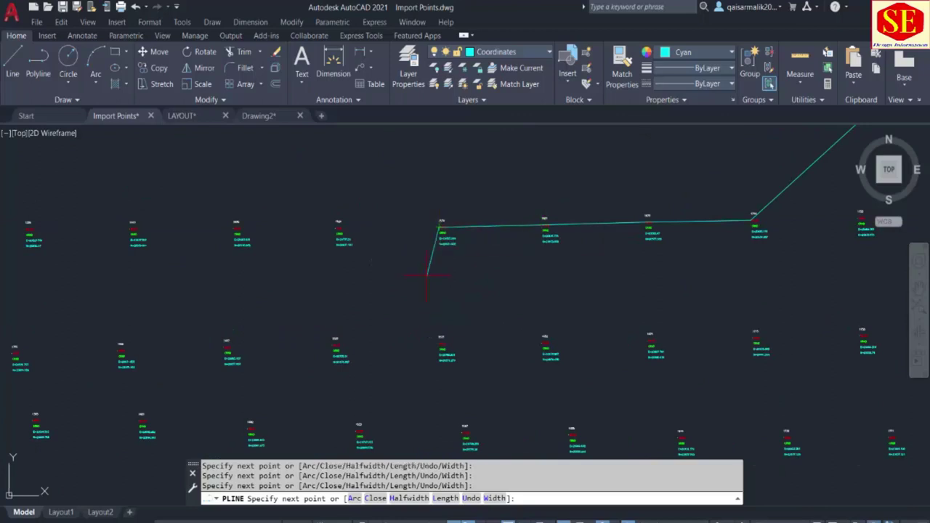
{"action": "left_click", "coordinate": [438, 343]}
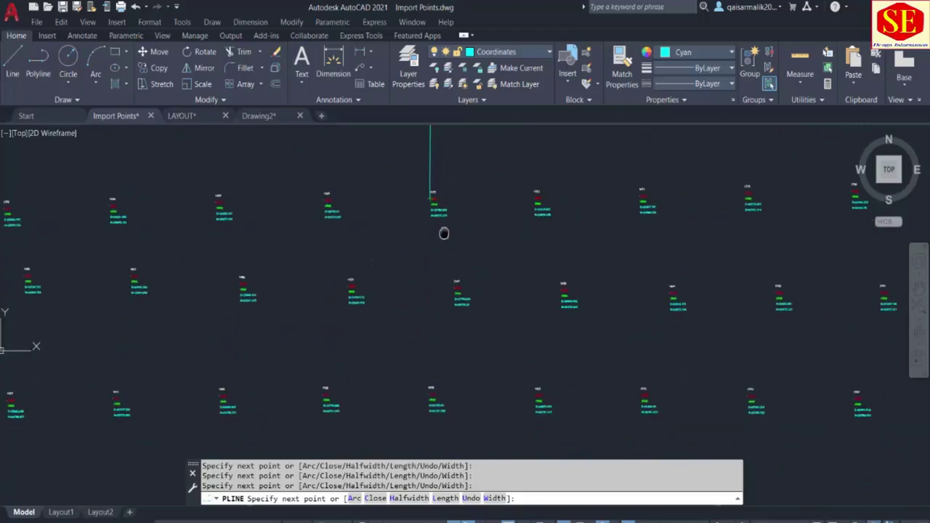
{"action": "left_click", "coordinate": [429, 394]}
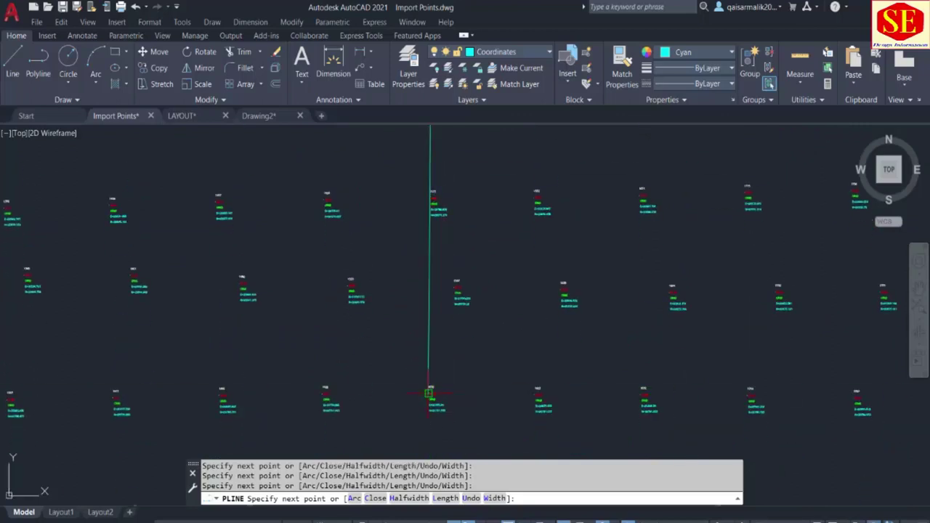
{"action": "left_click", "coordinate": [643, 394]}
{"action": "left_click", "coordinate": [749, 395]}
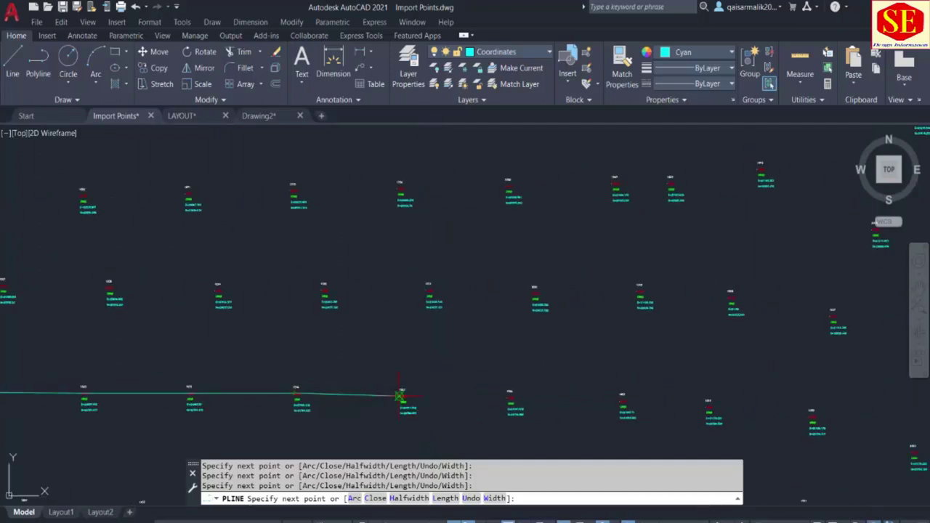
{"action": "left_click", "coordinate": [402, 395]}
{"action": "left_click", "coordinate": [507, 397]}
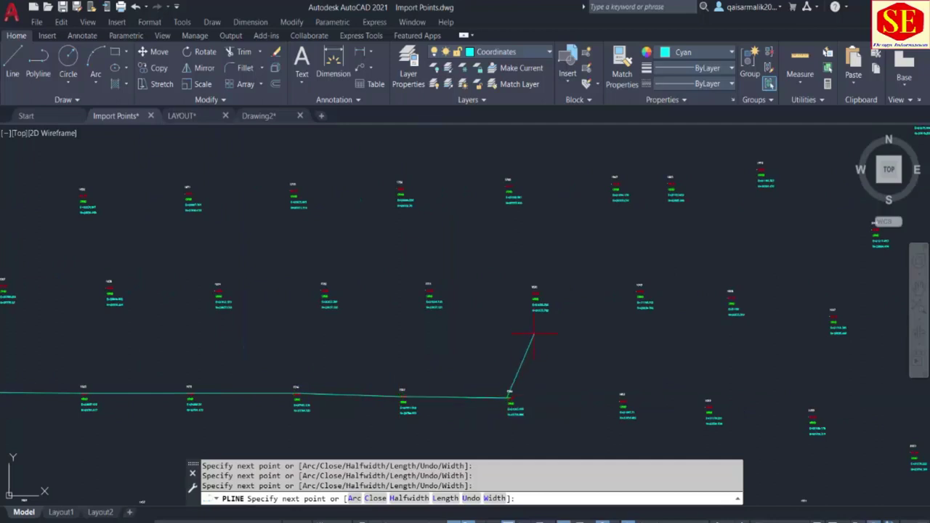
{"action": "left_click", "coordinate": [533, 290]}
Place the last vertices on point 1757 and the top point, then finish the polyline
{"action": "scroll", "coordinate": [482, 332], "scroll_direction": "up", "scroll_amount": 2}
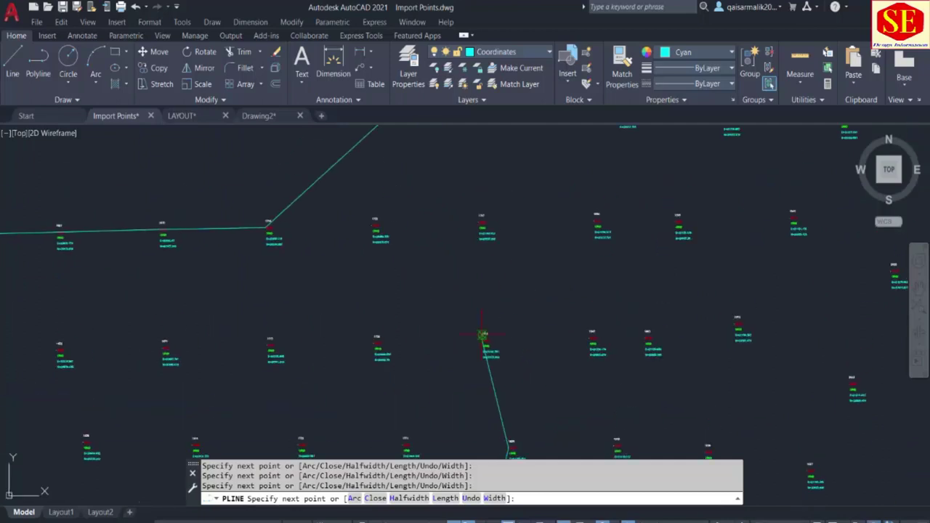
{"action": "scroll", "coordinate": [482, 266], "scroll_direction": "down", "scroll_amount": 3}
{"action": "scroll", "coordinate": [479, 263], "scroll_direction": "up", "scroll_amount": 4}
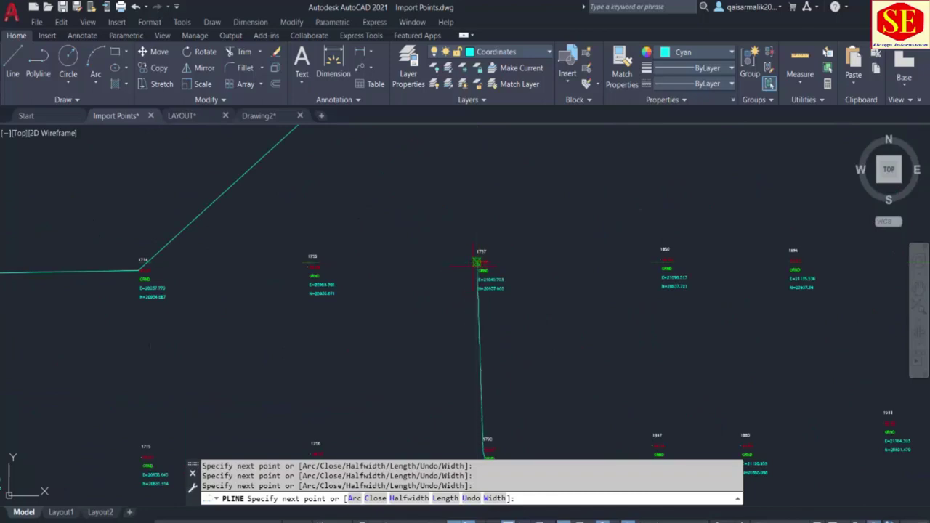
{"action": "left_click", "coordinate": [478, 263]}
{"action": "scroll", "coordinate": [480, 263], "scroll_direction": "down", "scroll_amount": 2}
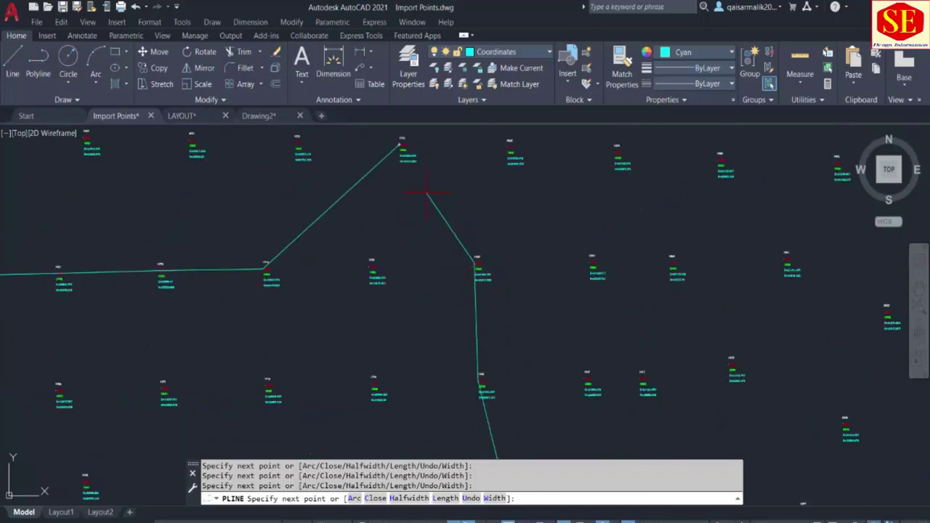
{"action": "left_click", "coordinate": [402, 145]}
{"action": "right_click", "coordinate": [420, 149]}
{"action": "left_click", "coordinate": [436, 157]}
{"action": "scroll", "coordinate": [502, 215], "scroll_direction": "down", "scroll_amount": 4}
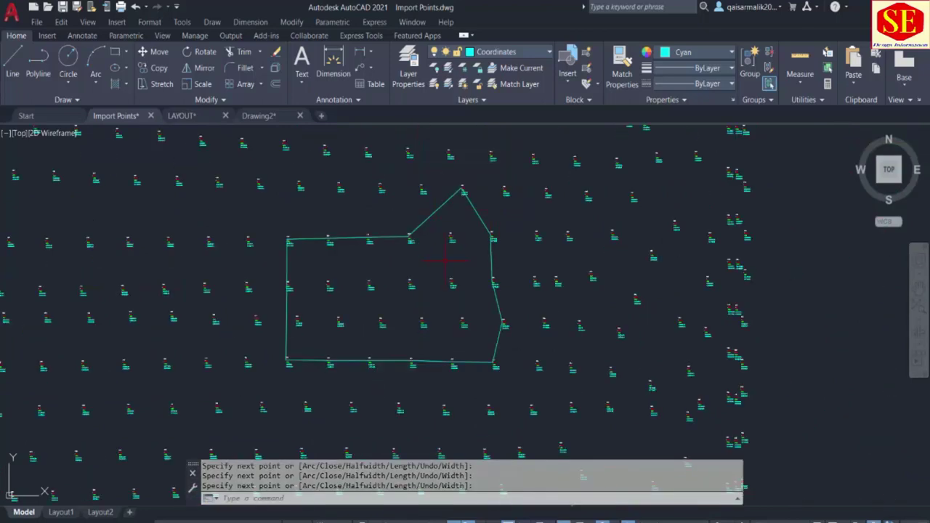
{"action": "scroll", "coordinate": [480, 210], "scroll_direction": "down", "scroll_amount": 3}
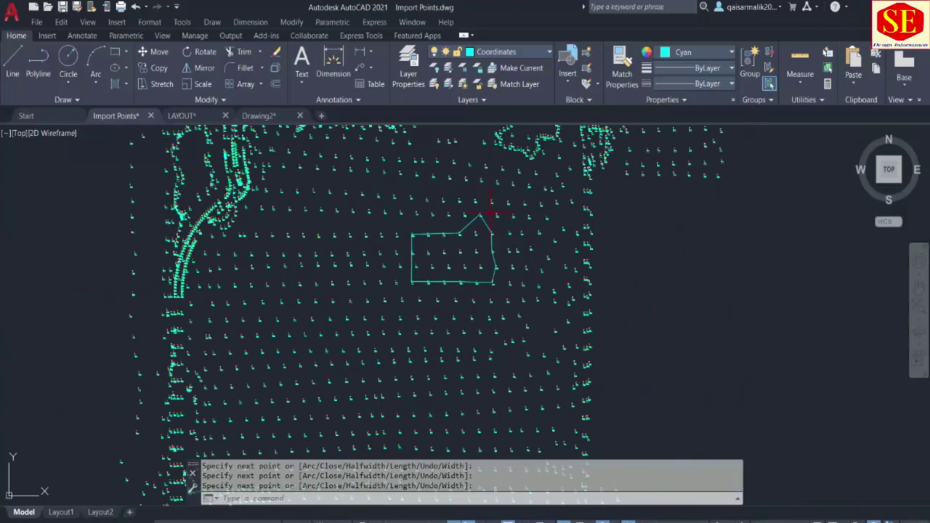
{"action": "scroll", "coordinate": [444, 222], "scroll_direction": "up", "scroll_amount": 2}
{"action": "scroll", "coordinate": [436, 232], "scroll_direction": "up", "scroll_amount": 1}
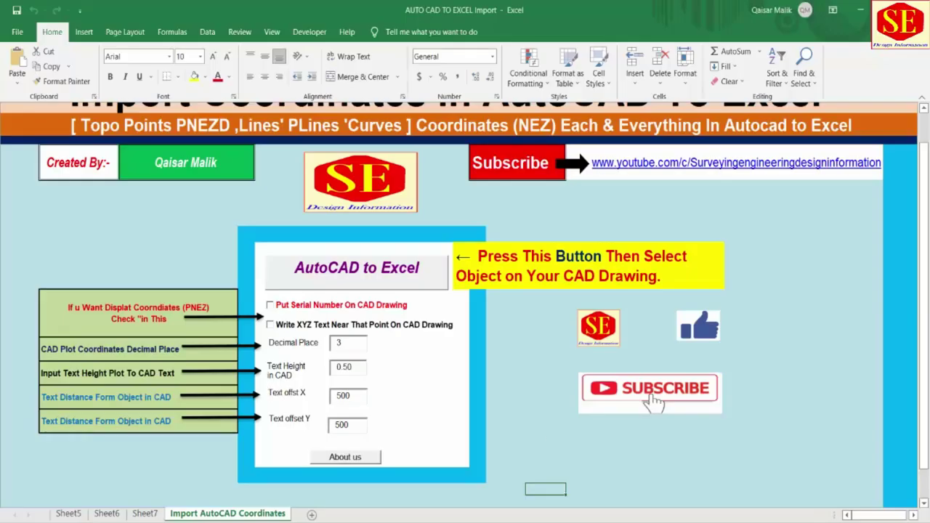
Export the closed polyline's 16 vertices to a new Sheet8, showing length 851.0984
{"action": "left_click", "coordinate": [343, 267]}
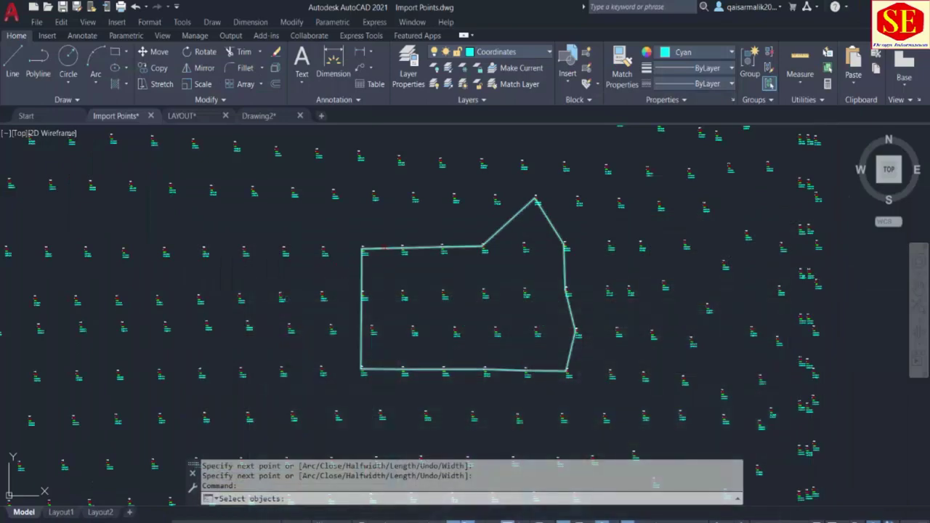
{"action": "left_click", "coordinate": [383, 248]}
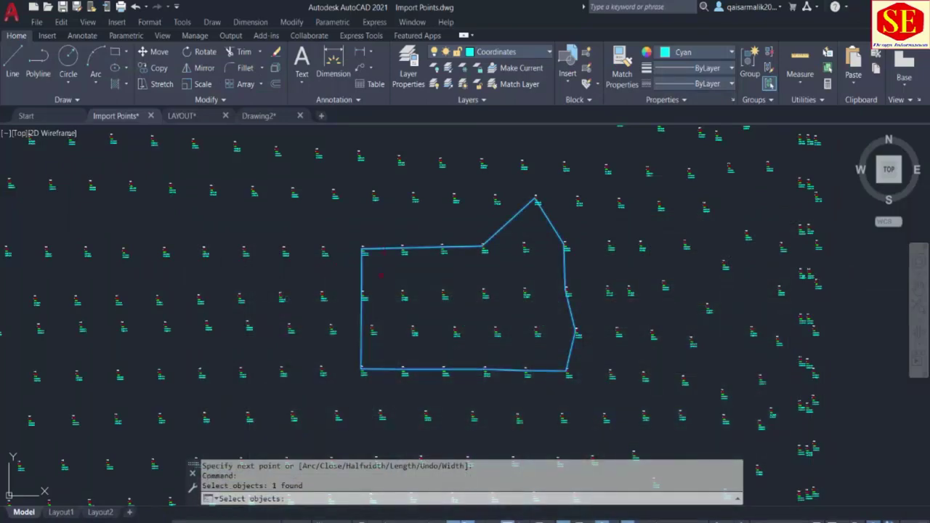
{"action": "key", "text": "Return"}
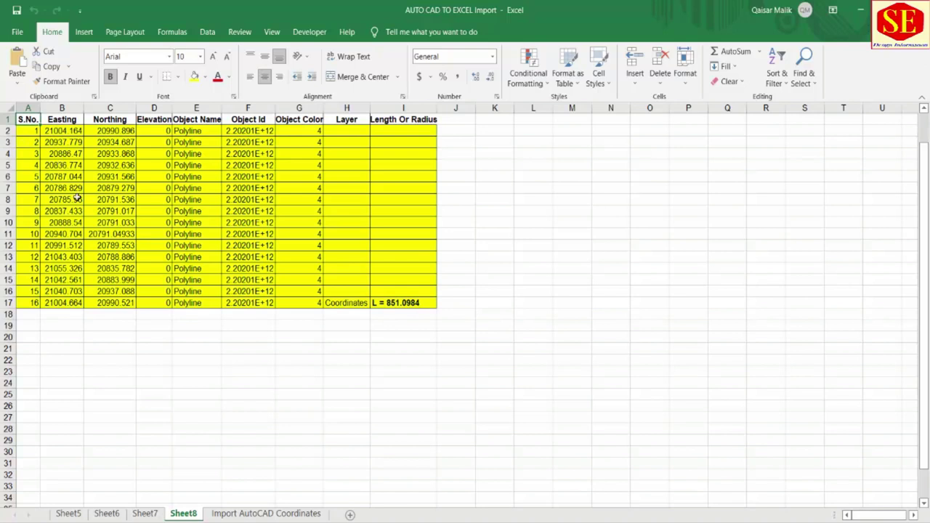
Inspect Sheet8's Polyline table: object name, total length 851.0984, layer and colour values
{"action": "left_click", "coordinate": [196, 134]}
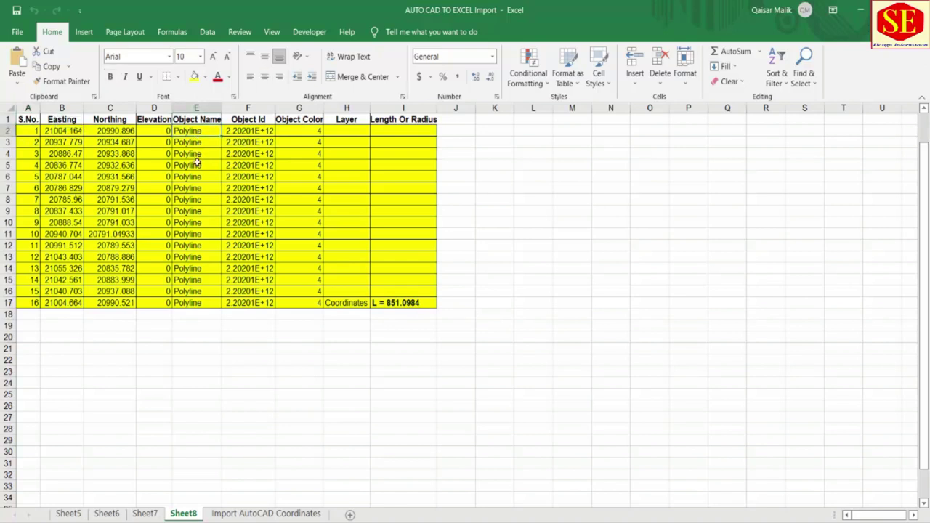
{"action": "left_click", "coordinate": [401, 305]}
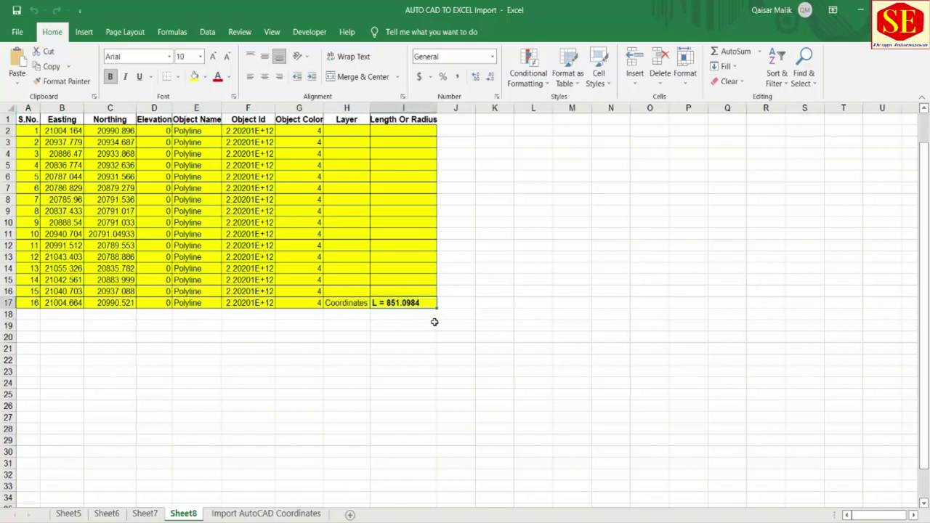
{"action": "left_click", "coordinate": [346, 306]}
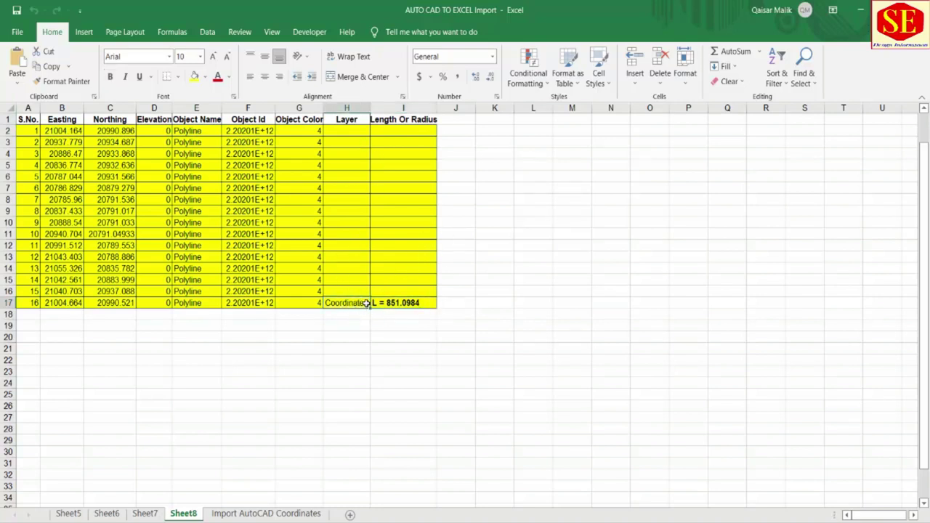
{"action": "left_click", "coordinate": [320, 143]}
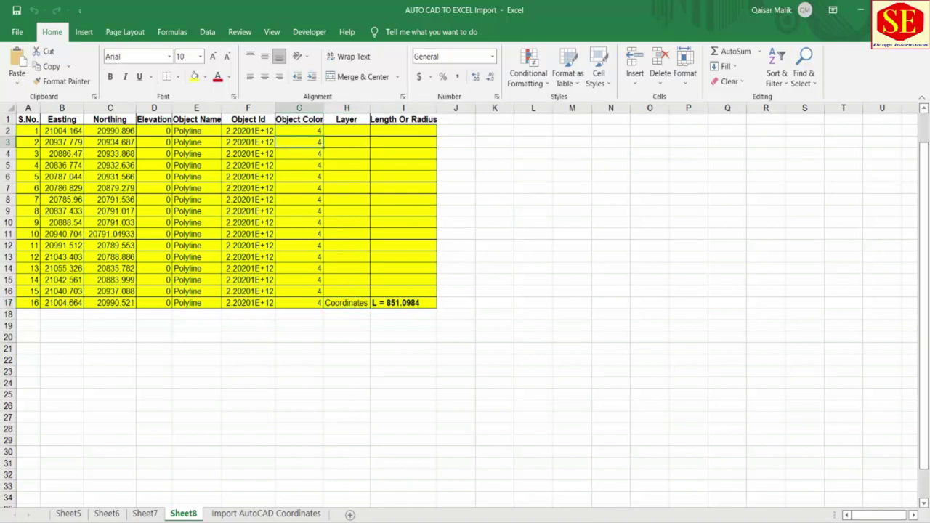
Back in AutoCAD, start a LINE through the top row of four survey points
{"action": "left_click", "coordinate": [412, 494]}
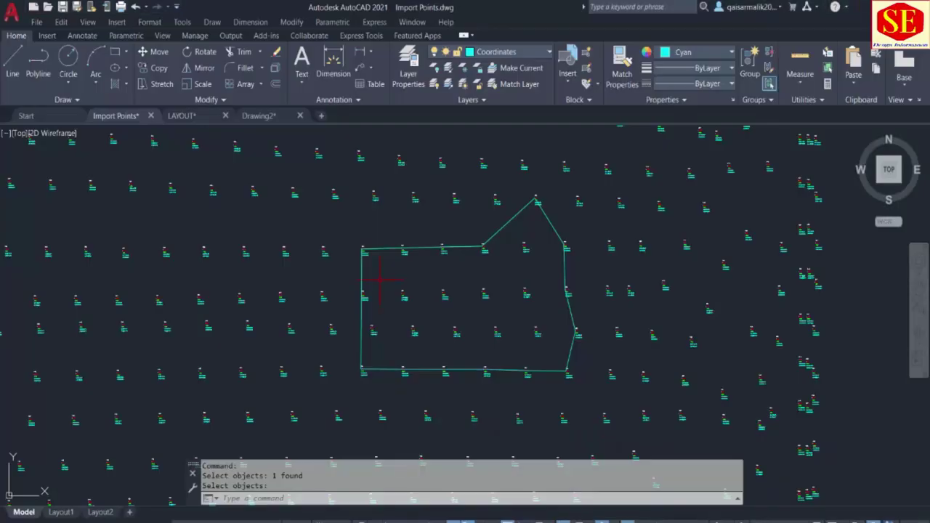
{"action": "scroll", "coordinate": [374, 176], "scroll_direction": "up", "scroll_amount": 2}
{"action": "scroll", "coordinate": [416, 202], "scroll_direction": "up", "scroll_amount": 2}
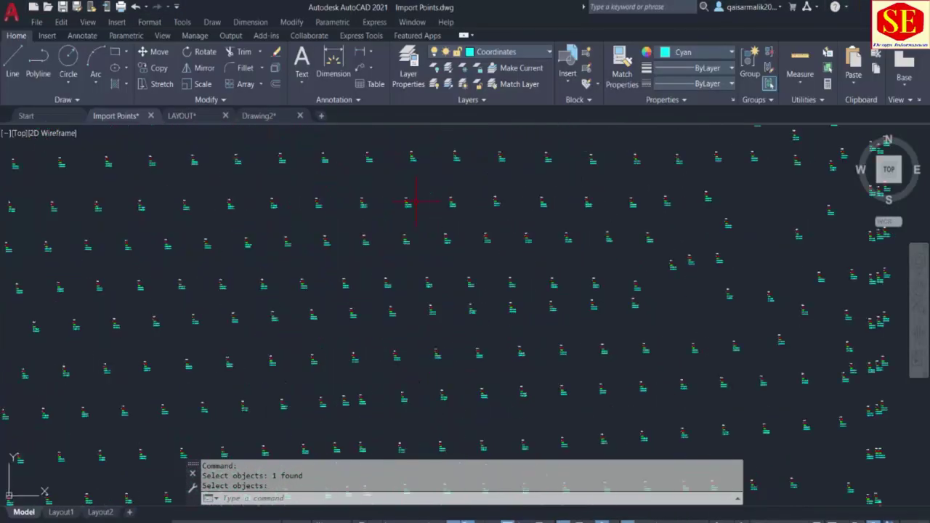
{"action": "type", "text": "l"}
{"action": "key", "text": "Return"}
{"action": "scroll", "coordinate": [386, 210], "scroll_direction": "up", "scroll_amount": 2}
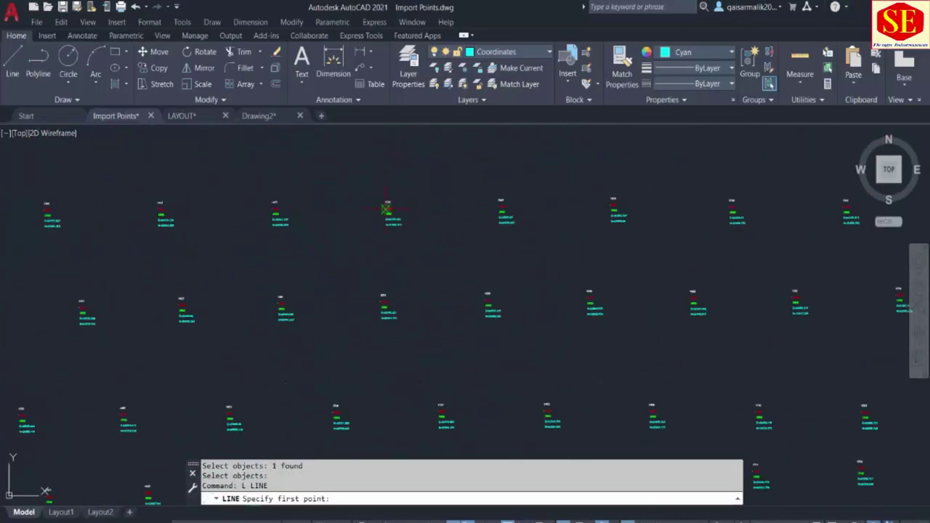
{"action": "left_click", "coordinate": [386, 210]}
{"action": "left_click", "coordinate": [272, 209]}
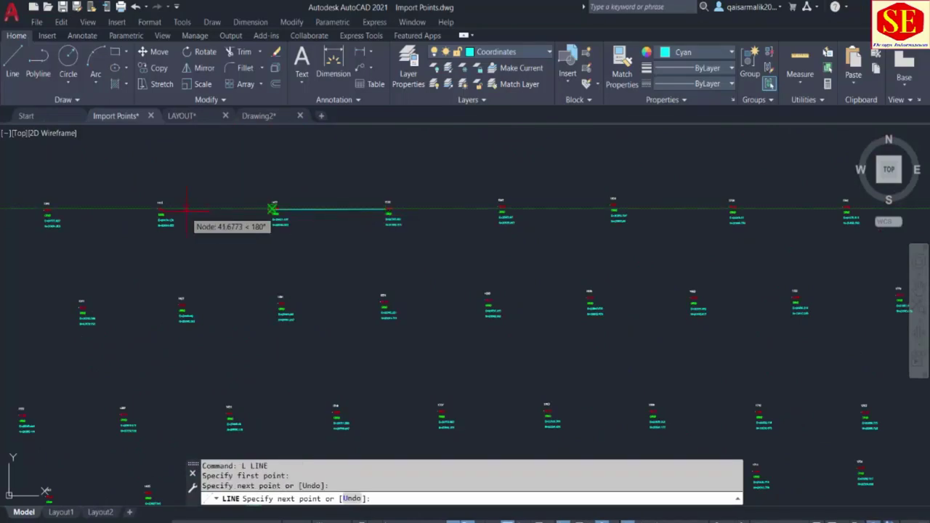
{"action": "left_click", "coordinate": [157, 211]}
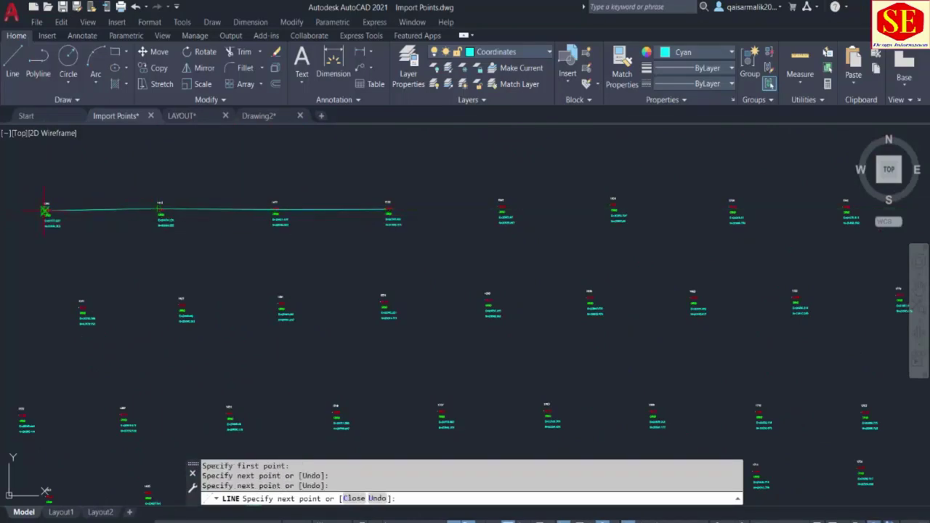
{"action": "left_click", "coordinate": [45, 211]}
Continue the line down and across the lower survey points, then end it
{"action": "left_click_drag", "start_coordinate": [60, 244], "coordinate": [370, 186]}
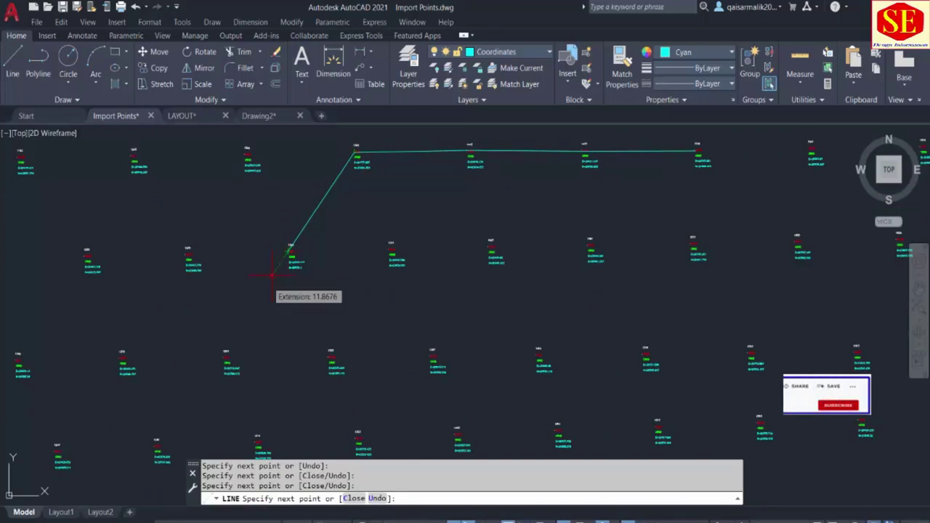
{"action": "left_click", "coordinate": [226, 358]}
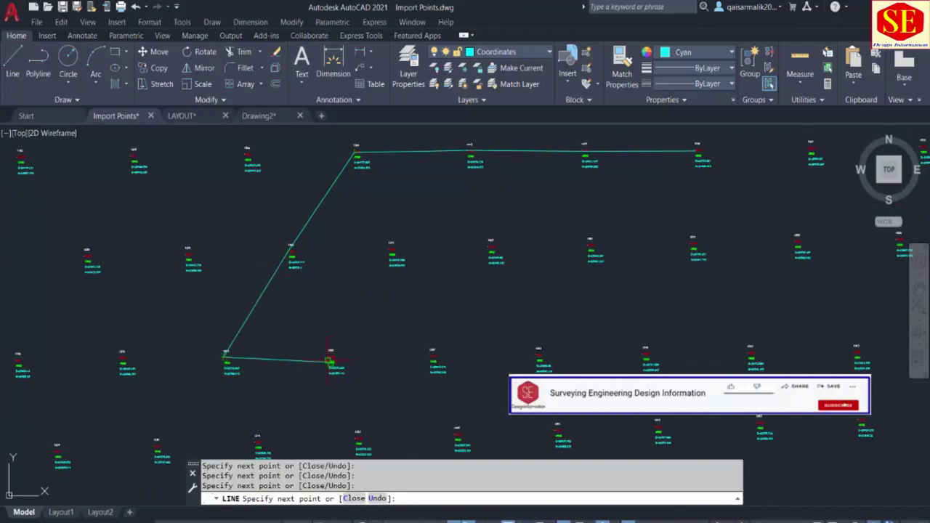
{"action": "left_click", "coordinate": [329, 357]}
{"action": "left_click_drag", "start_coordinate": [328, 357], "coordinate": [329, 255]}
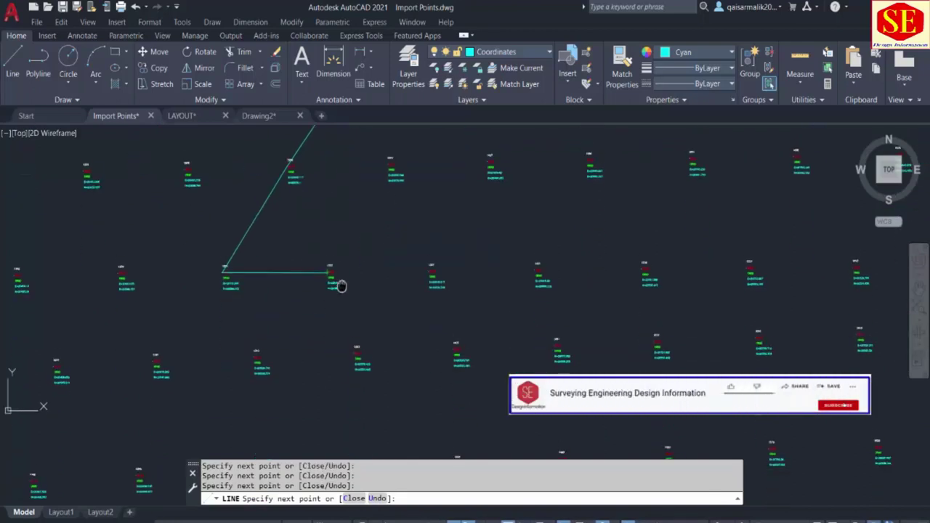
{"action": "left_click", "coordinate": [354, 337]}
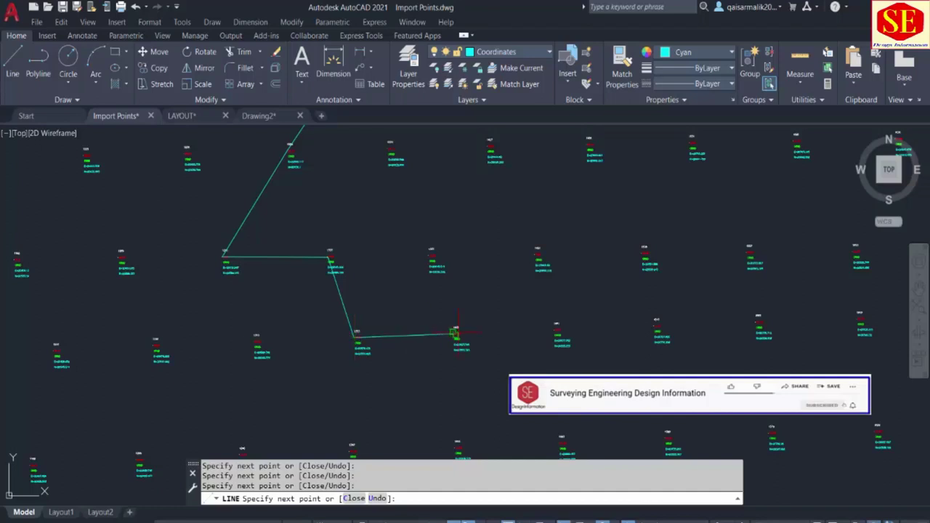
{"action": "left_click", "coordinate": [557, 330]}
{"action": "left_click_drag", "start_coordinate": [558, 331], "coordinate": [557, 169]}
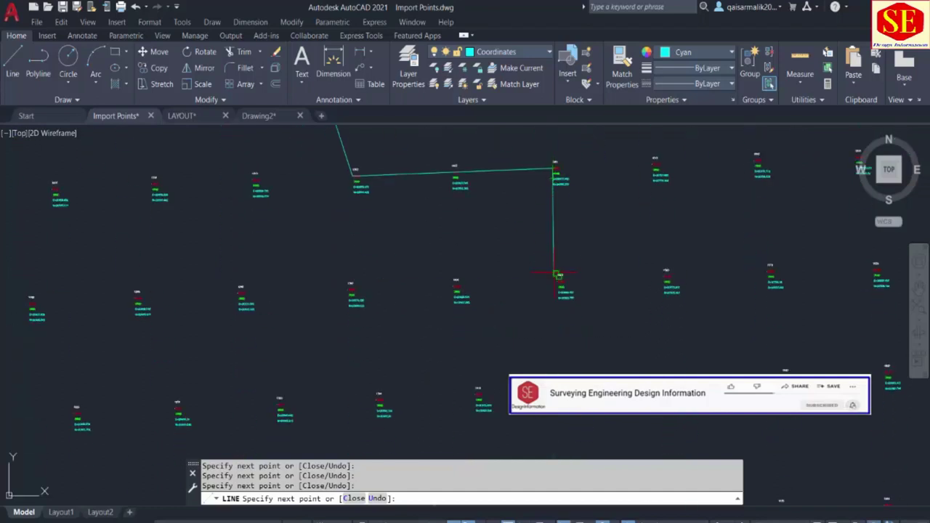
{"action": "left_click", "coordinate": [558, 282]}
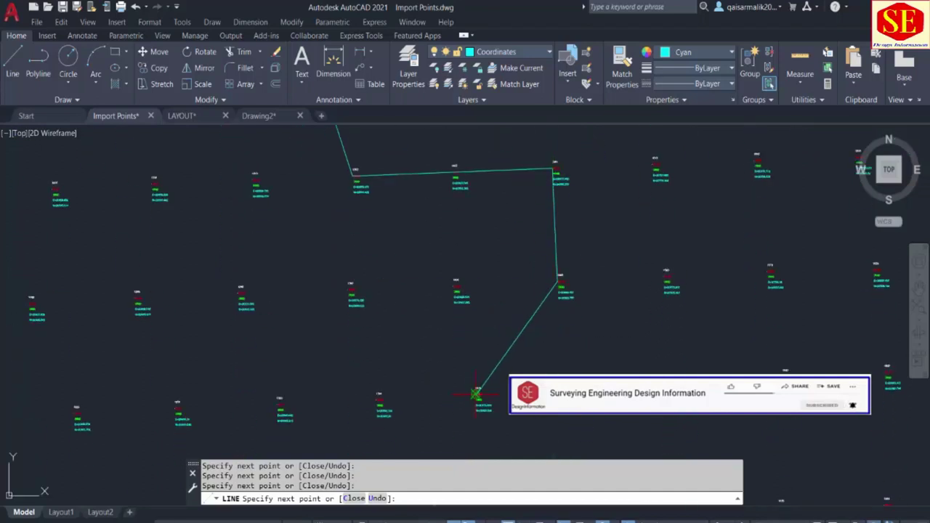
{"action": "scroll", "coordinate": [476, 389], "scroll_direction": "down", "scroll_amount": 5}
{"action": "key", "text": "Escape"}
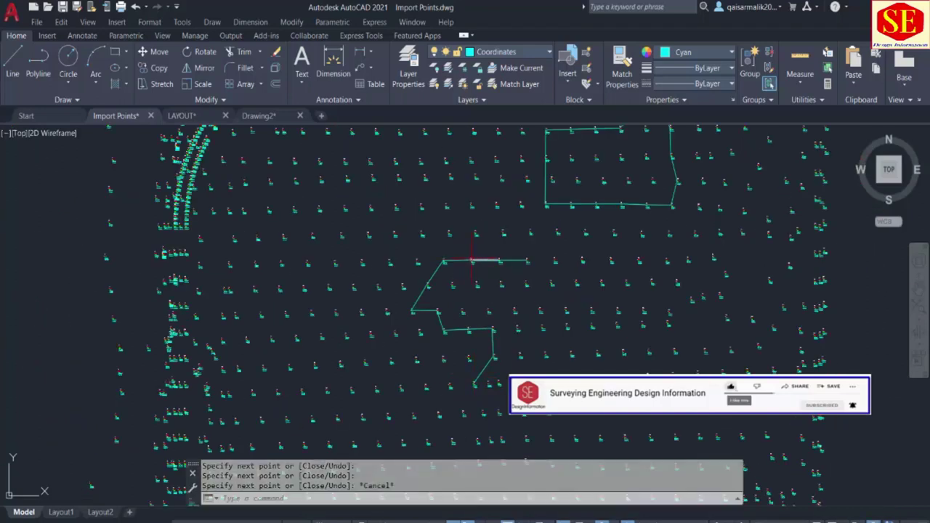
Select the rectangular outline and then deselect it
{"action": "left_click", "coordinate": [546, 186]}
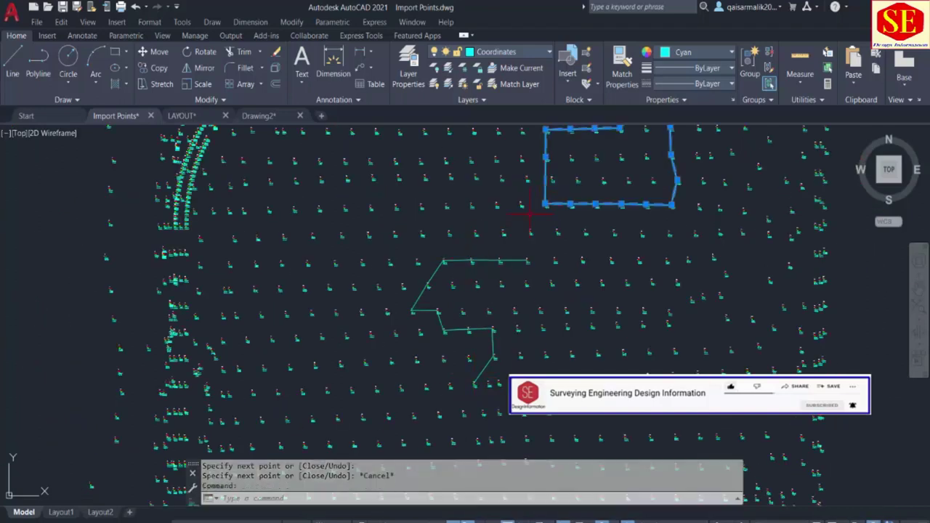
{"action": "key", "text": "Escape"}
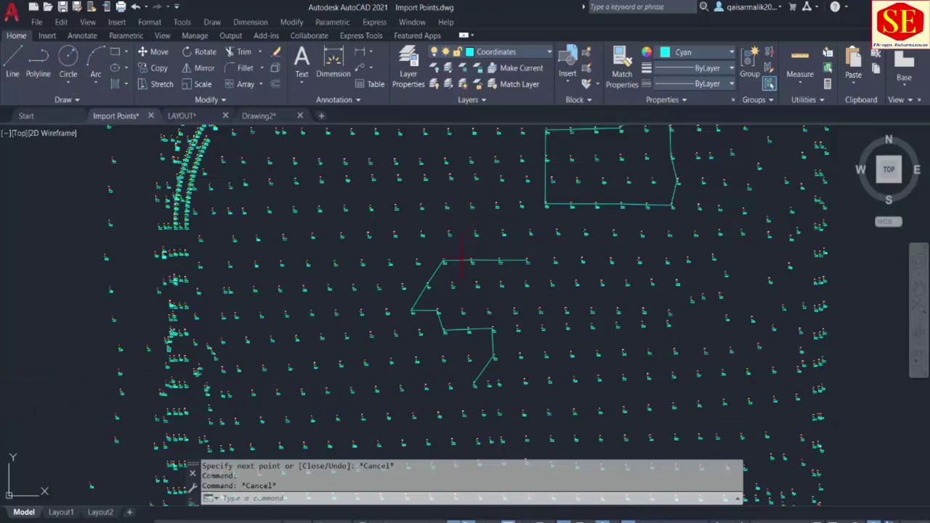
{"action": "scroll", "coordinate": [462, 256], "scroll_direction": "up", "scroll_amount": 2}
Go to the Import AutoCAD Coordinates sheet and start the AutoCAD to Excel export
{"action": "left_click", "coordinate": [458, 257]}
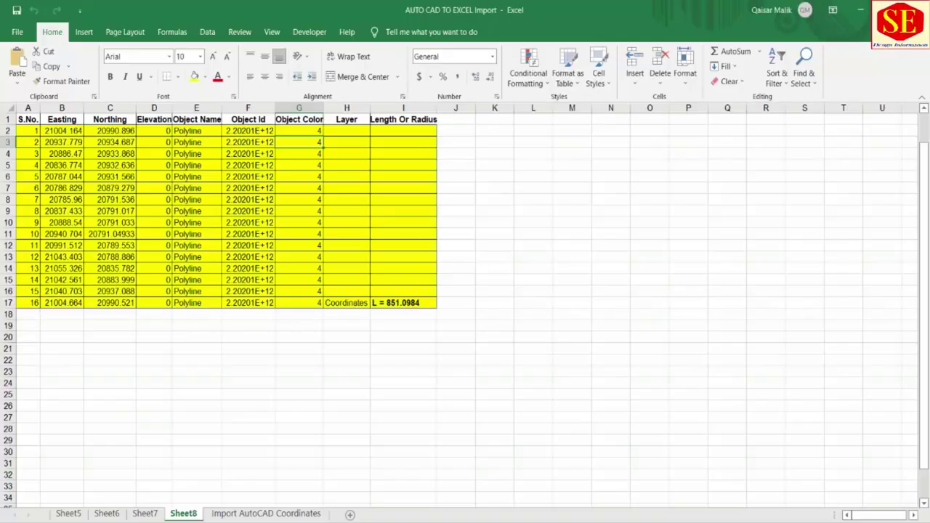
{"action": "left_click", "coordinate": [247, 514]}
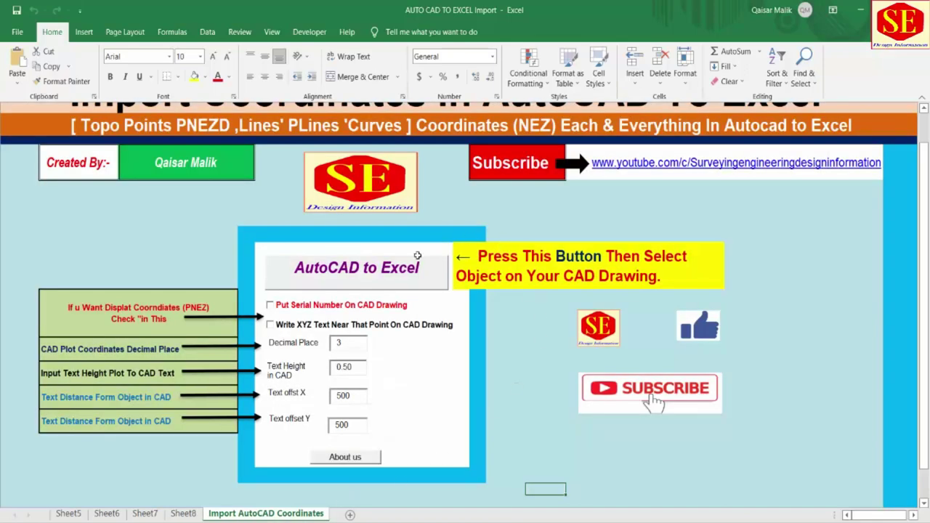
{"action": "left_click", "coordinate": [380, 271]}
Select all eleven route segments, one by window, for export
{"action": "left_click", "coordinate": [538, 258]}
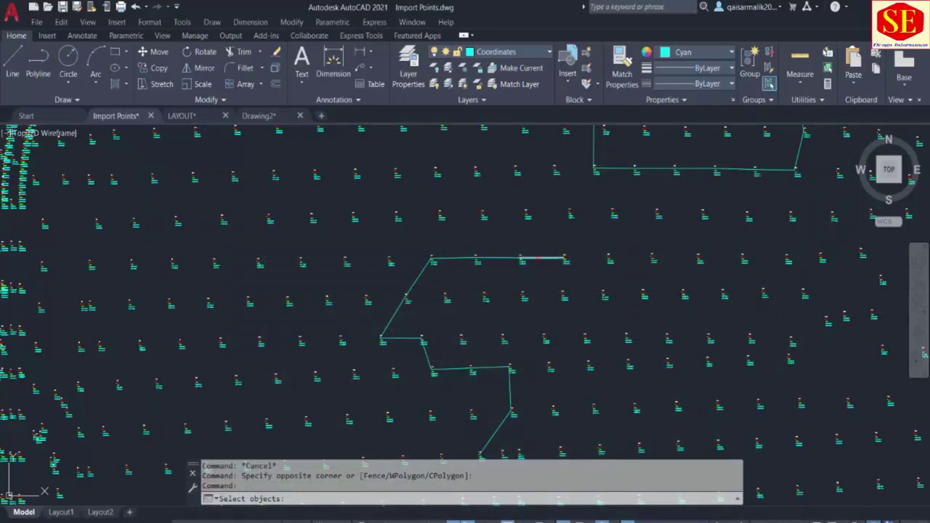
{"action": "left_click", "coordinate": [506, 258]}
{"action": "left_click", "coordinate": [465, 258]}
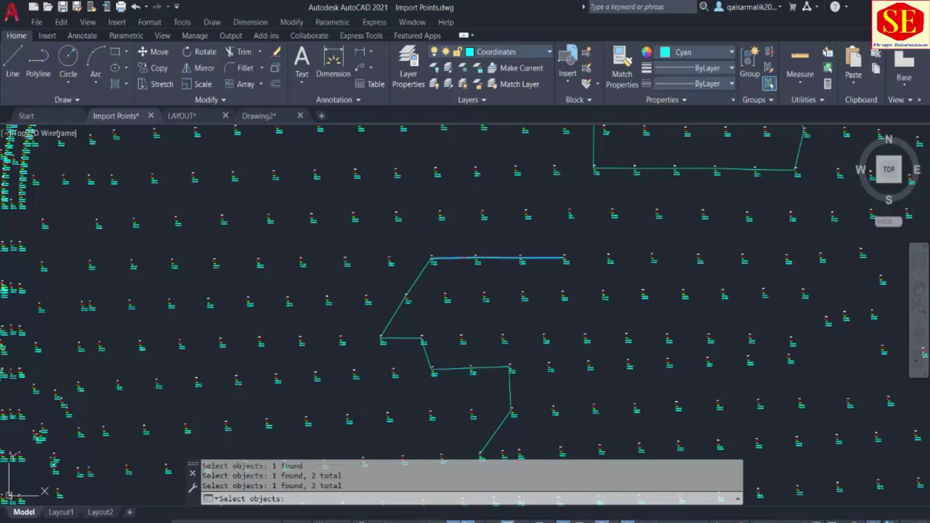
{"action": "left_click", "coordinate": [419, 278]}
{"action": "left_click", "coordinate": [392, 313]}
{"action": "mouse_move", "coordinate": [396, 327]}
{"action": "left_mouse_down"}
{"action": "mouse_move", "coordinate": [400, 343]}
{"action": "mouse_move", "coordinate": [433, 347]}
{"action": "left_mouse_up"}
{"action": "left_click", "coordinate": [449, 290]}
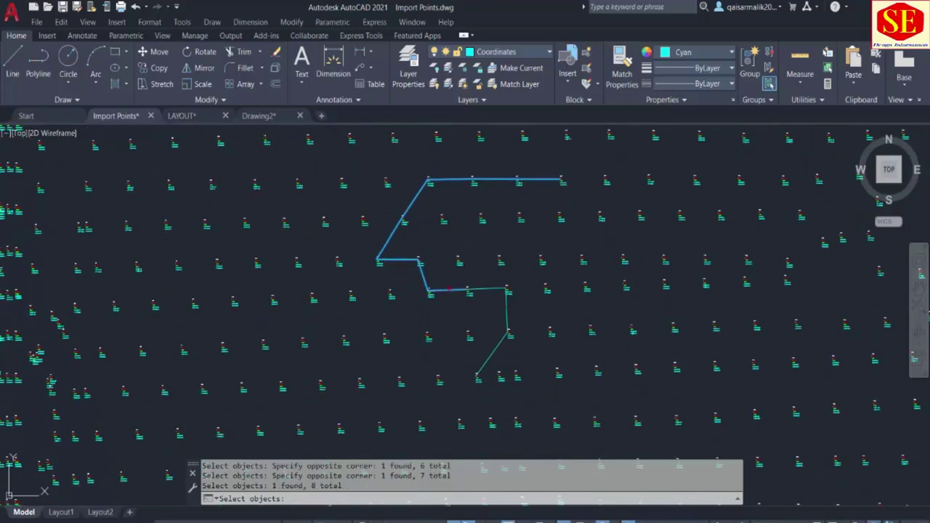
{"action": "left_click", "coordinate": [470, 291]}
{"action": "left_click", "coordinate": [507, 306]}
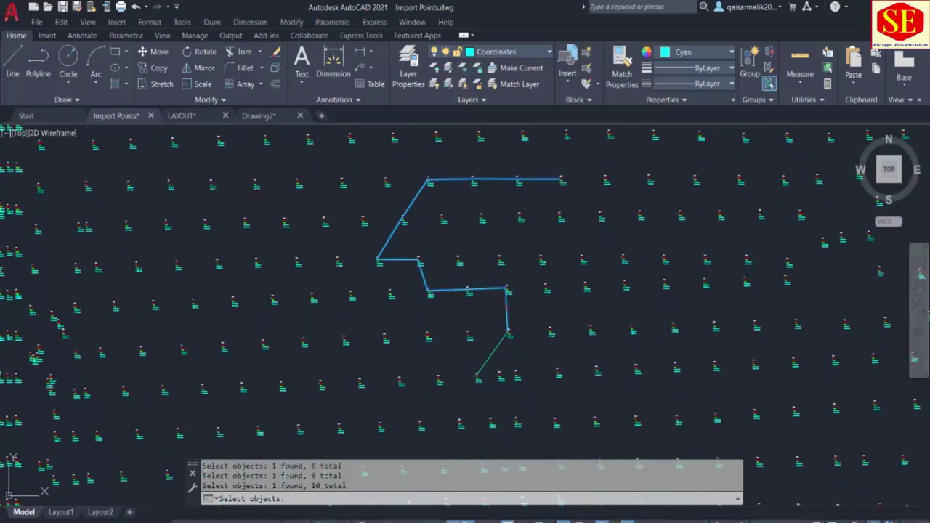
{"action": "left_click", "coordinate": [500, 339]}
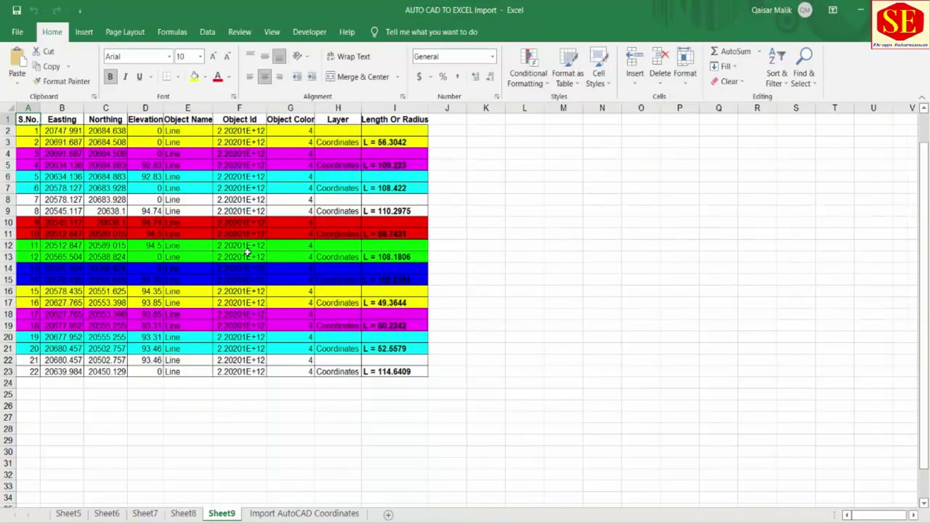
Compare the Sheet9 Line table against the upper route segment in the AutoCAD drawing
{"action": "left_click", "coordinate": [34, 142]}
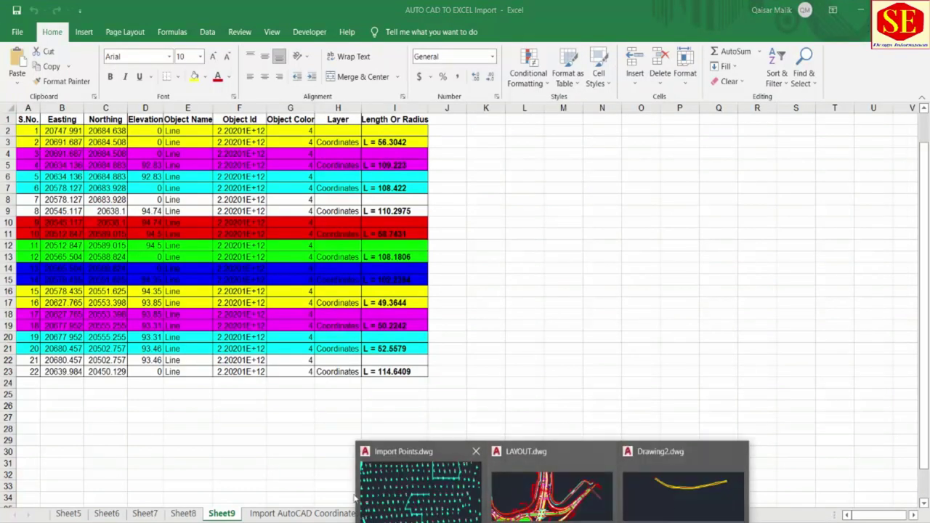
{"action": "left_click", "coordinate": [418, 481]}
{"action": "scroll", "coordinate": [507, 298], "scroll_direction": "up", "scroll_amount": 2}
{"action": "left_click", "coordinate": [503, 292]}
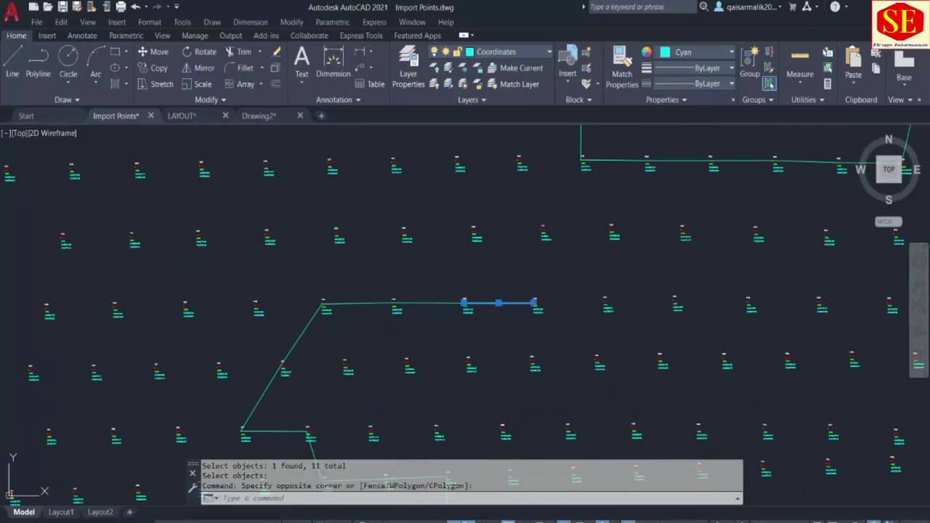
{"action": "key", "text": "alt+Tab"}
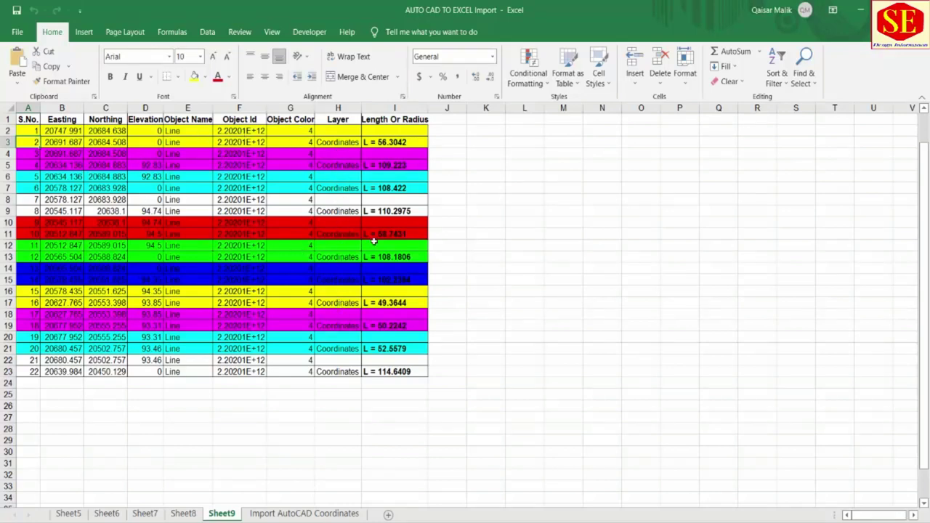
Step through the segment lengths in column I, then switch to Sheet5
{"action": "left_click", "coordinate": [402, 150]}
{"action": "key", "text": "Down"}
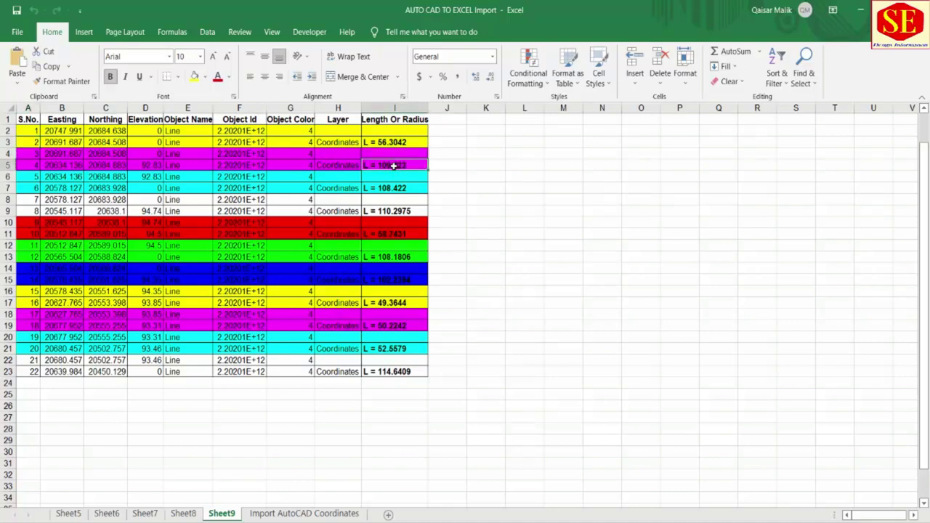
{"action": "key", "text": "Down"}
{"action": "key", "text": "Down"}
{"action": "key", "text": "Down"}
{"action": "key", "text": "Down"}
{"action": "key", "text": "Down"}
{"action": "key", "text": "Down"}
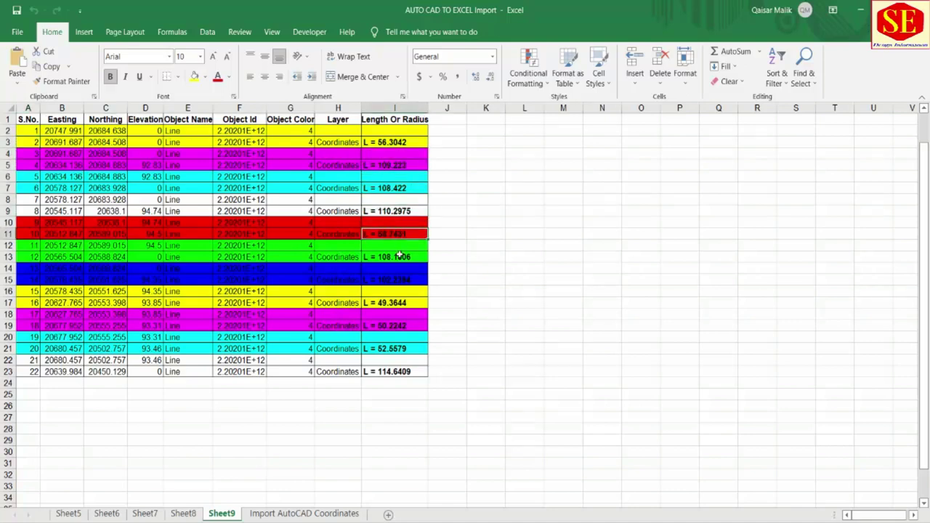
{"action": "key", "text": "Down"}
{"action": "key", "text": "Down"}
{"action": "key", "text": "Down"}
{"action": "key", "text": "Down"}
{"action": "key", "text": "Down"}
{"action": "key", "text": "Down"}
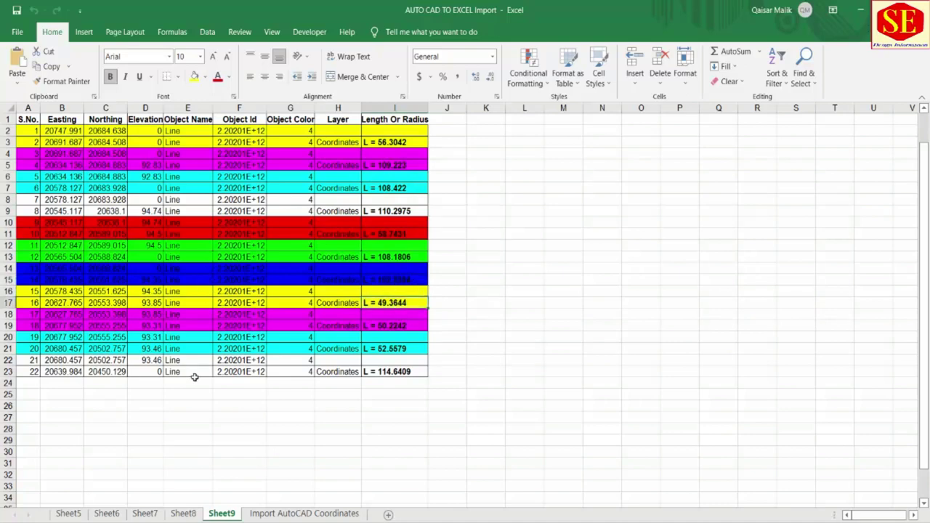
{"action": "left_click", "coordinate": [69, 513]}
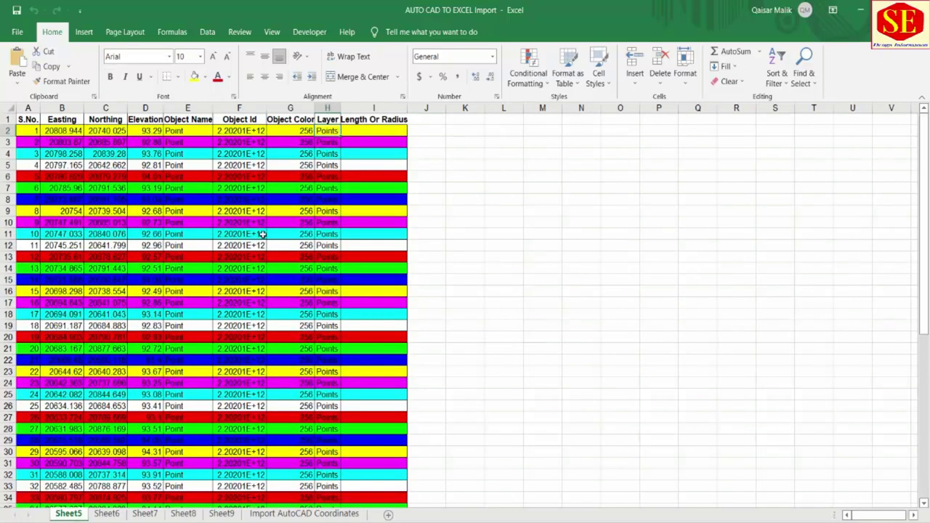
Review the exported tables on Sheet6, Sheet7 and Sheet8, scrolling through Sheet7
{"action": "left_click", "coordinate": [107, 513]}
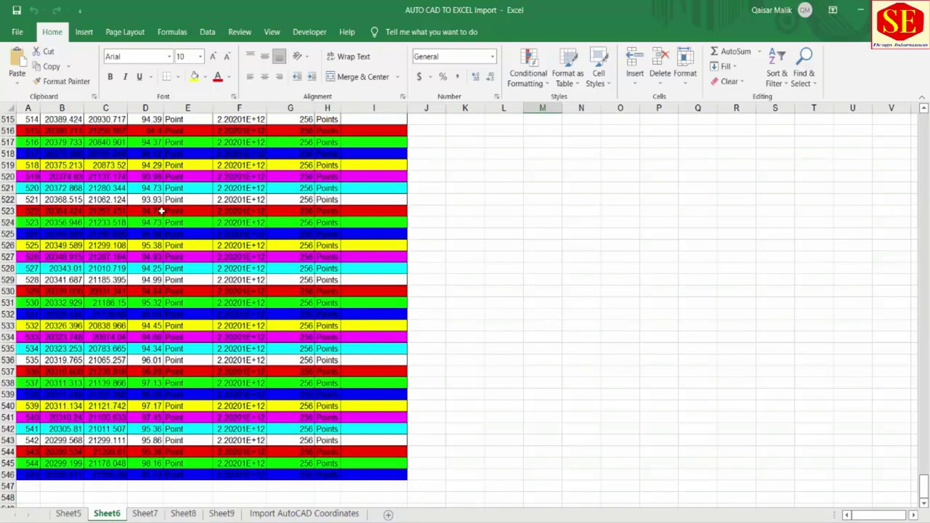
{"action": "left_click", "coordinate": [147, 513]}
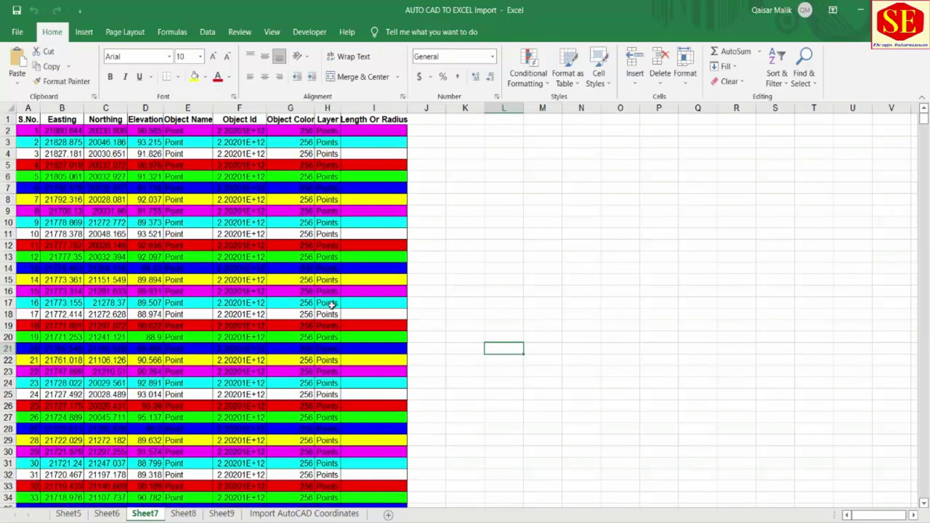
{"action": "left_click_drag", "start_coordinate": [924, 119], "coordinate": [924, 492]}
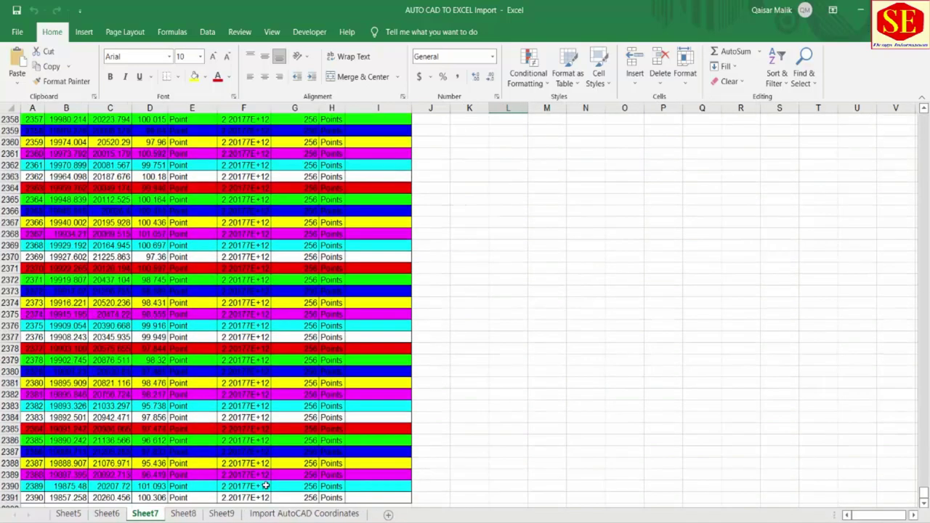
{"action": "scroll", "coordinate": [292, 446], "scroll_direction": "down", "scroll_amount": 1}
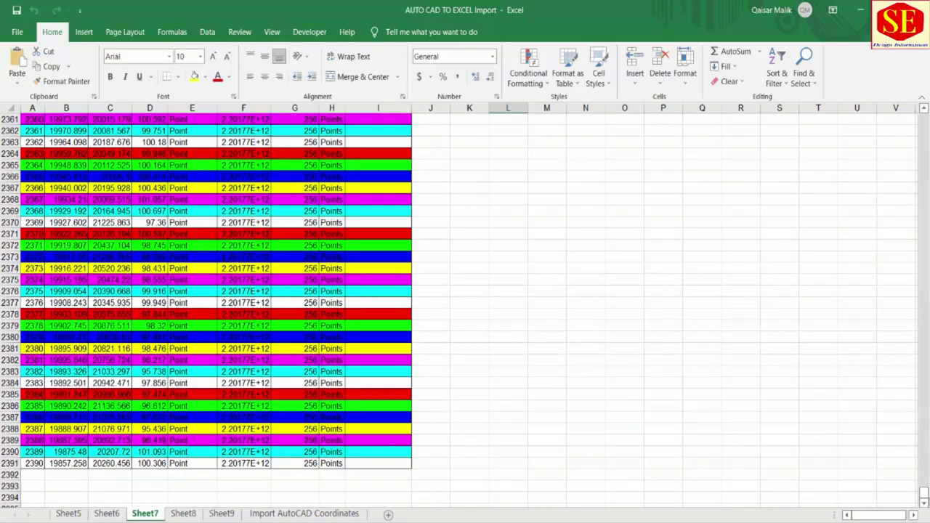
{"action": "left_click_drag", "start_coordinate": [924, 493], "coordinate": [923, 119]}
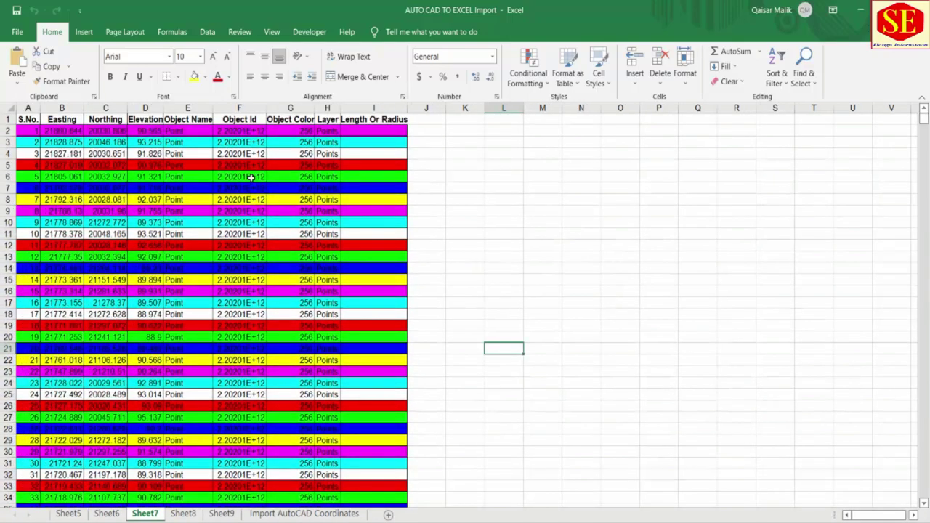
{"action": "left_click", "coordinate": [185, 514]}
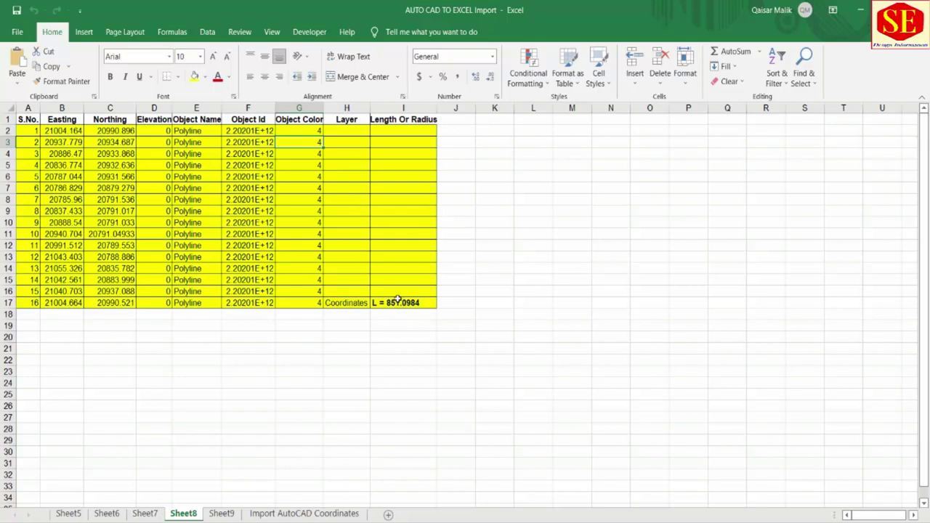
On Sheet9, inspect an Easting, row 3's length and layer, and the Northing column
{"action": "left_click", "coordinate": [222, 514]}
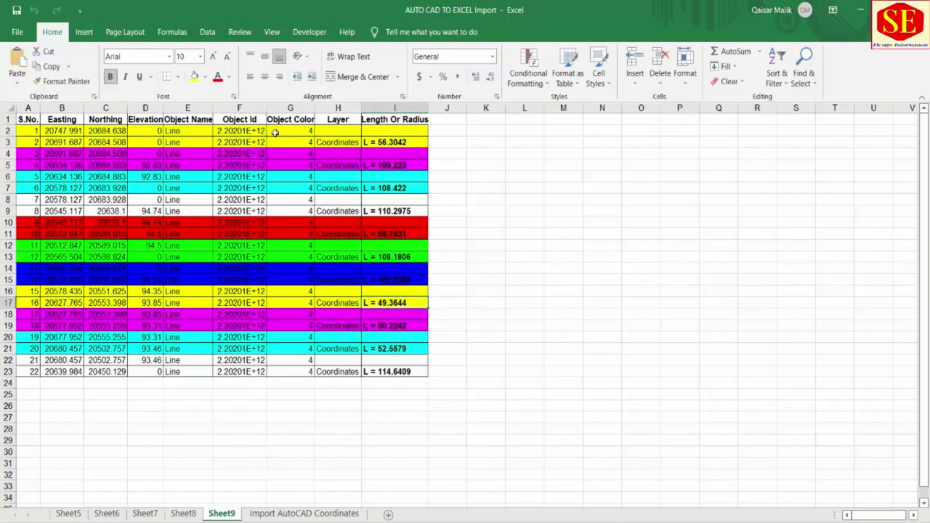
{"action": "left_click", "coordinate": [62, 143]}
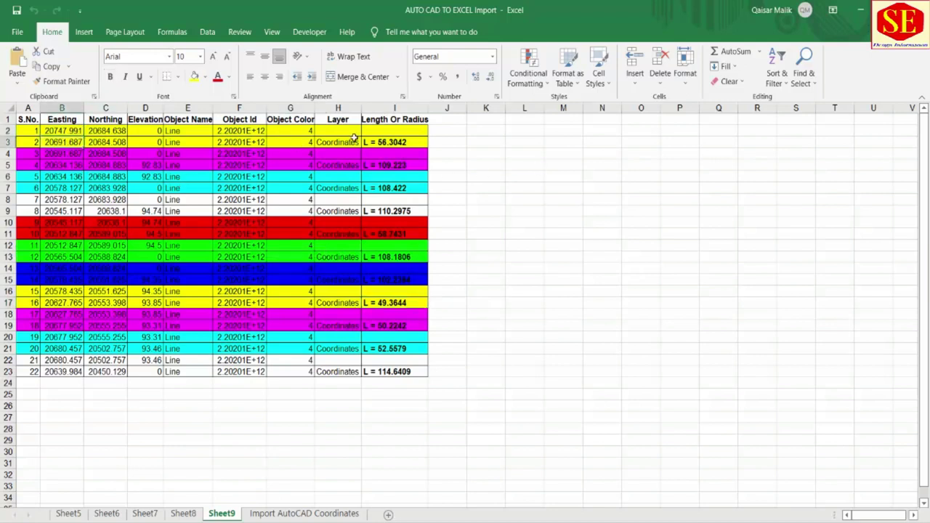
{"action": "left_click", "coordinate": [403, 142]}
{"action": "left_click", "coordinate": [346, 142]}
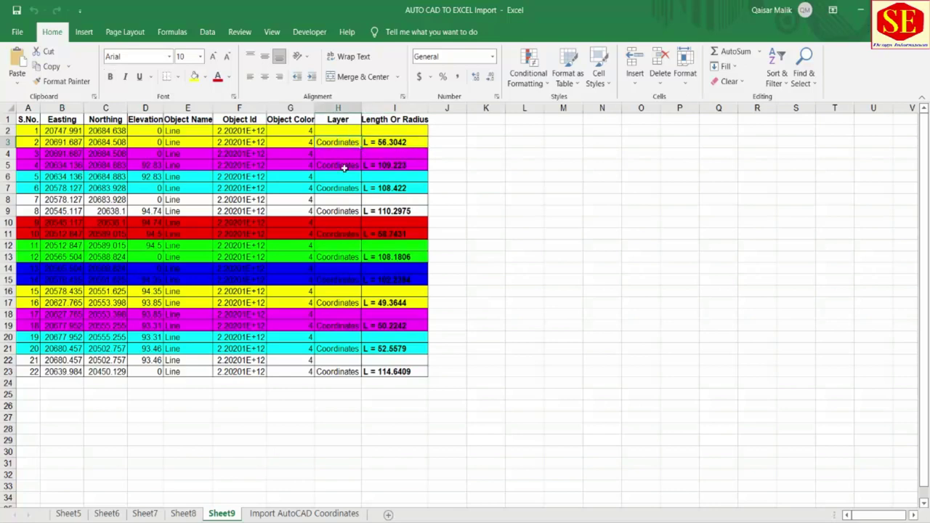
{"action": "left_click_drag", "start_coordinate": [90, 161], "coordinate": [98, 326]}
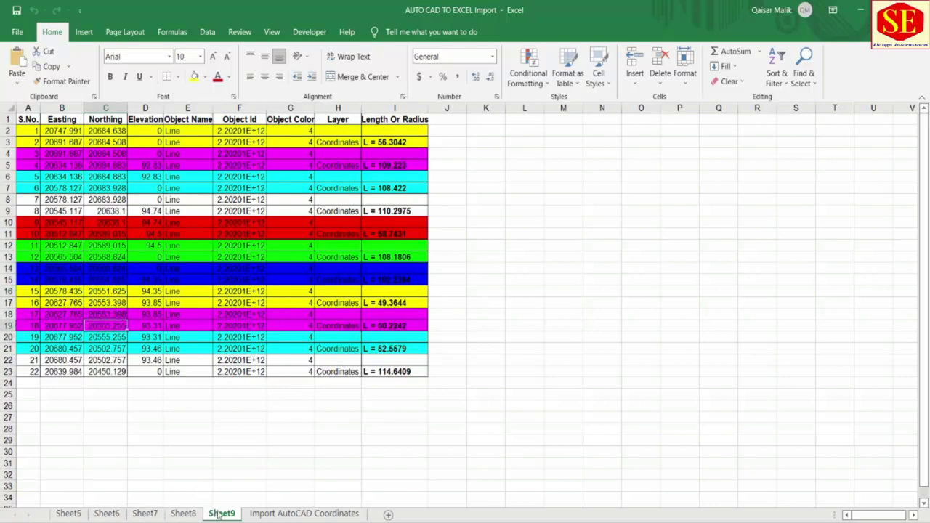
From the Import AutoCAD Coordinates sheet, bring up and zoom the LAYOUT road drawing
{"action": "left_click", "coordinate": [320, 515]}
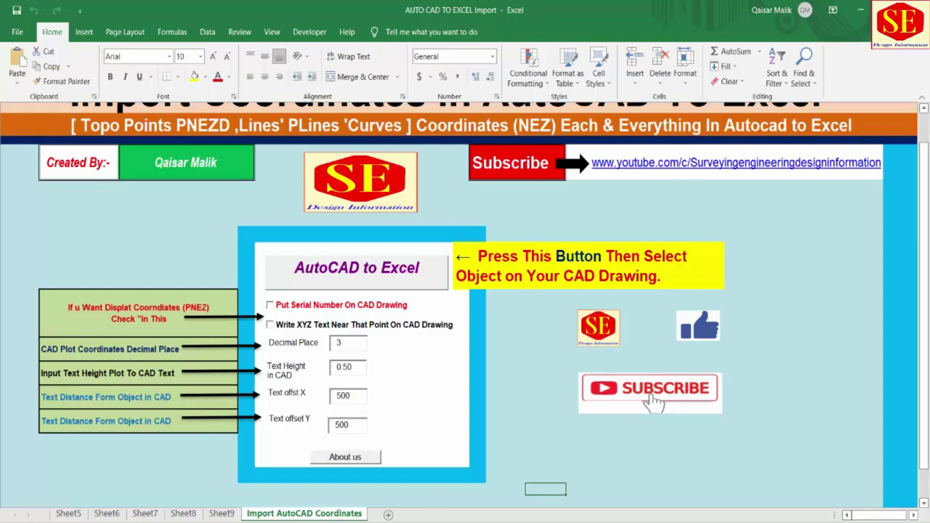
{"action": "scroll", "coordinate": [419, 359], "scroll_direction": "down", "scroll_amount": 4}
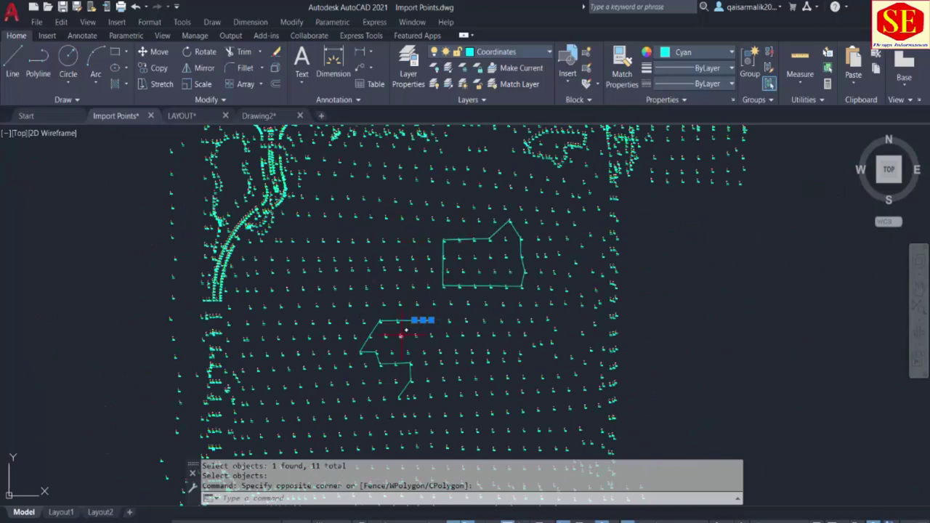
{"action": "left_click", "coordinate": [183, 116]}
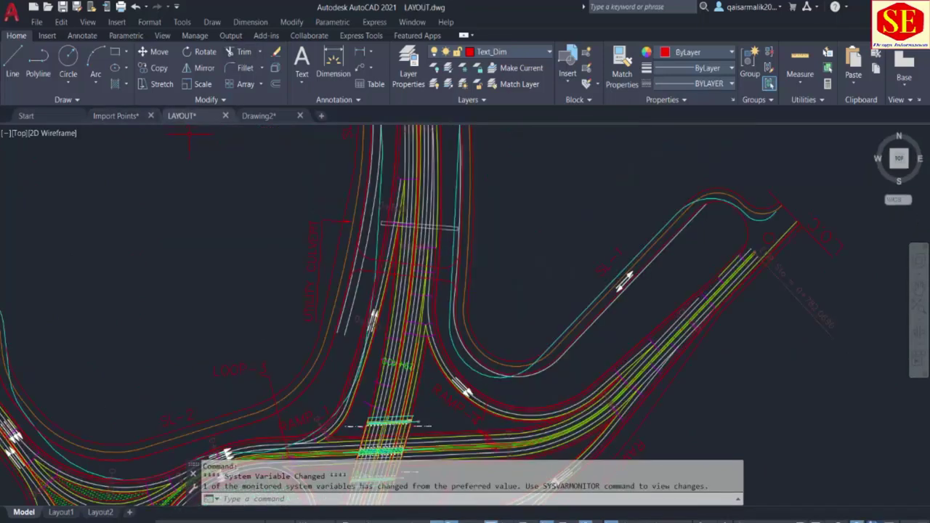
{"action": "scroll", "coordinate": [290, 291], "scroll_direction": "down", "scroll_amount": 5}
{"action": "scroll", "coordinate": [488, 214], "scroll_direction": "up", "scroll_amount": 5}
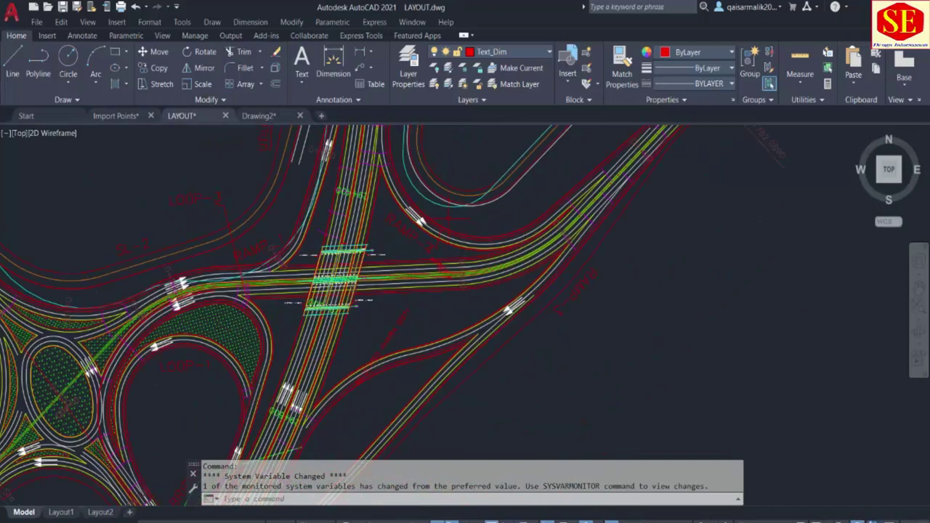
{"action": "scroll", "coordinate": [399, 366], "scroll_direction": "up", "scroll_amount": 3}
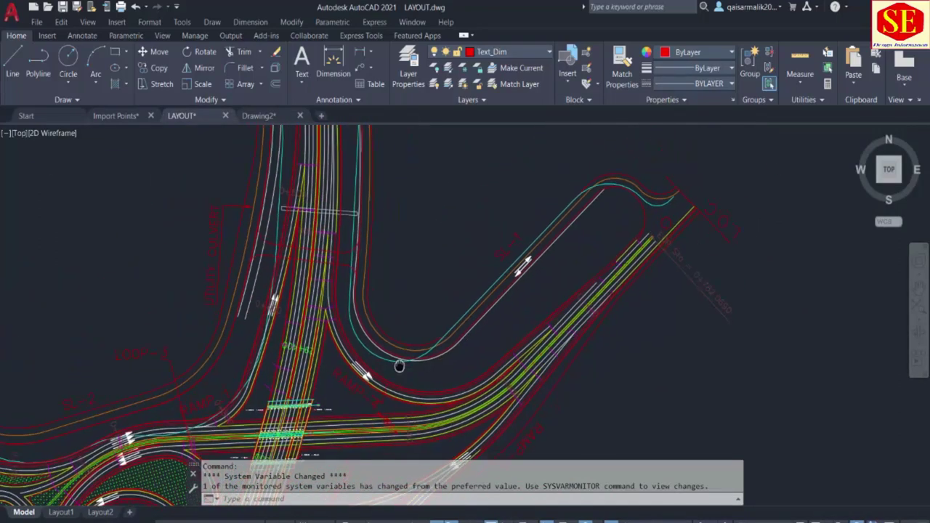
{"action": "scroll", "coordinate": [370, 208], "scroll_direction": "up", "scroll_amount": 3}
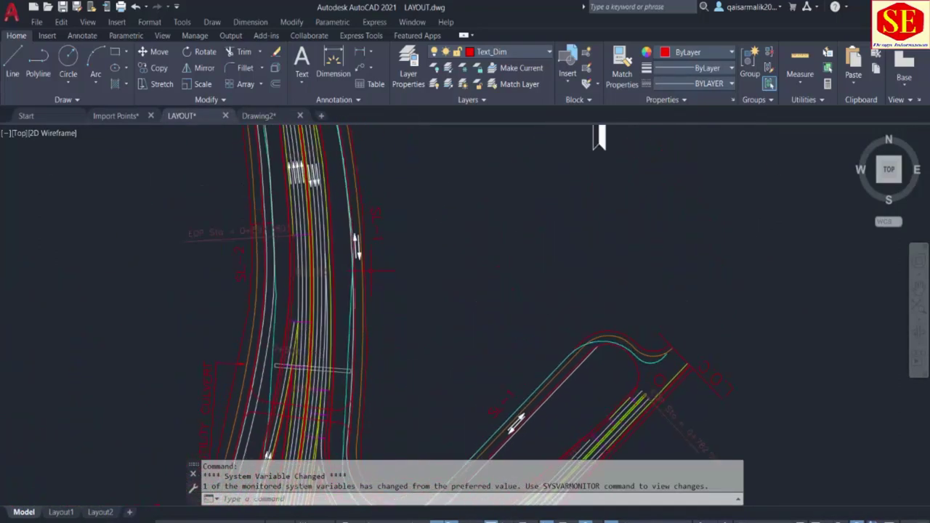
{"action": "scroll", "coordinate": [515, 131], "scroll_direction": "down", "scroll_amount": 2}
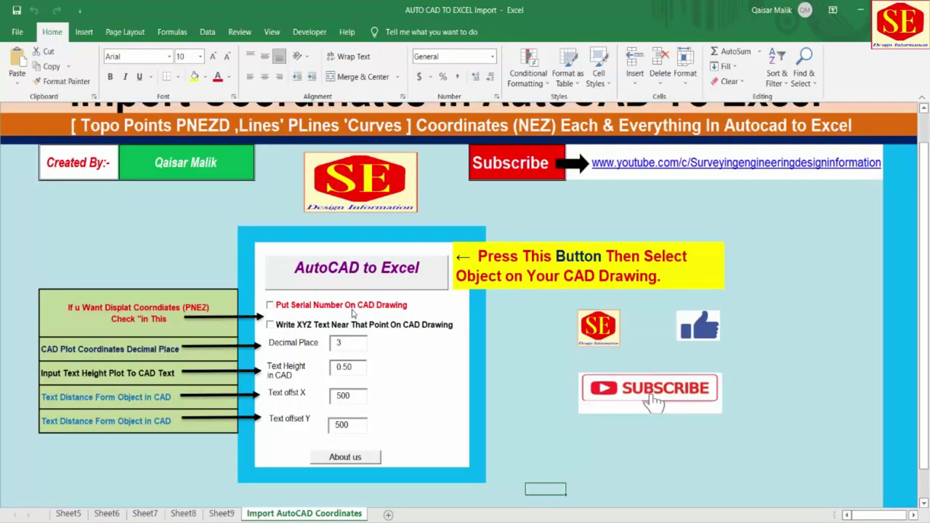
Run AutoCAD to Excel, pick the Service_Rd polyline and send it to Excel
{"action": "left_click", "coordinate": [313, 270]}
{"action": "scroll", "coordinate": [327, 291], "scroll_direction": "up", "scroll_amount": 3}
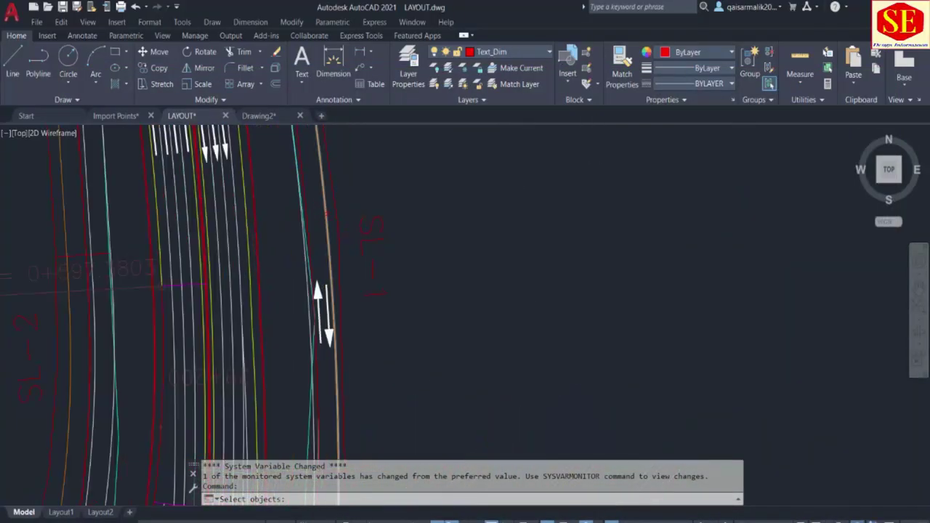
{"action": "left_click", "coordinate": [326, 248]}
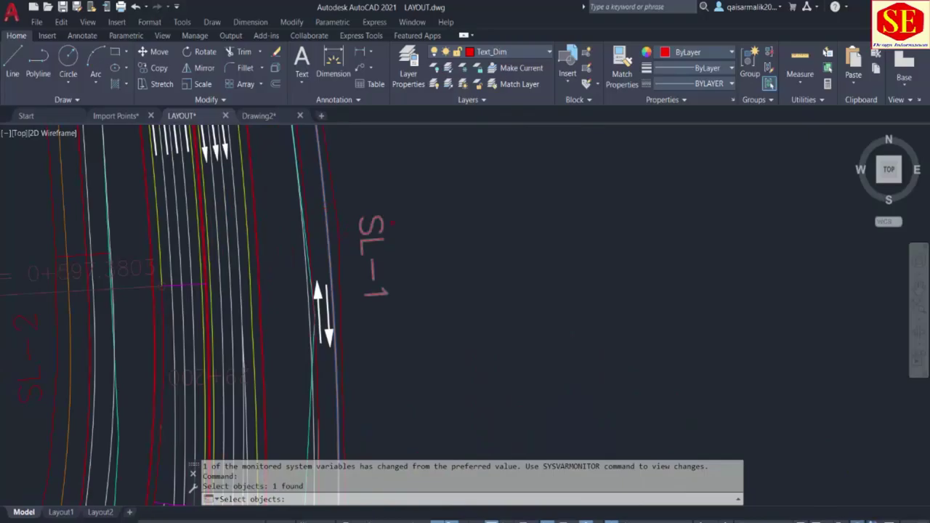
{"action": "key", "text": "Return"}
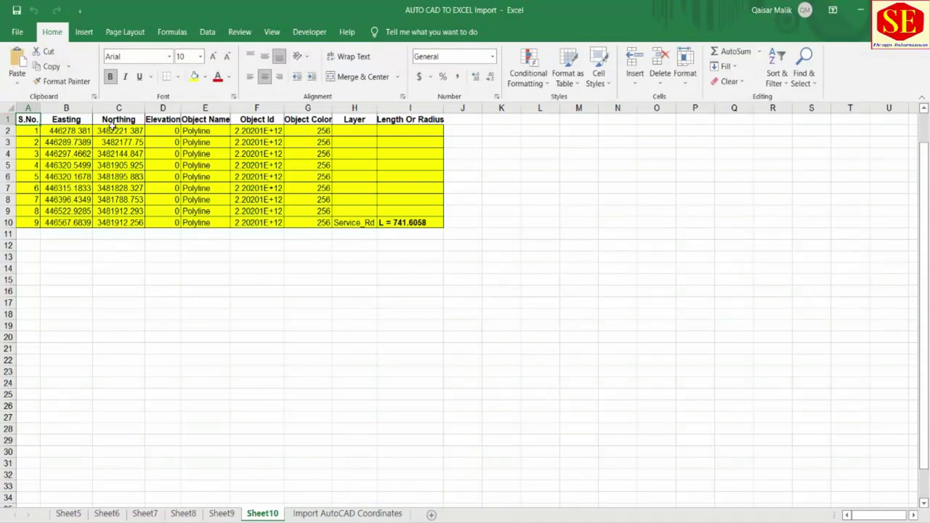
Check Sheet10's length 741.6058, layer Service_Rd and colour values, then reopen the import form
{"action": "left_click", "coordinate": [402, 223]}
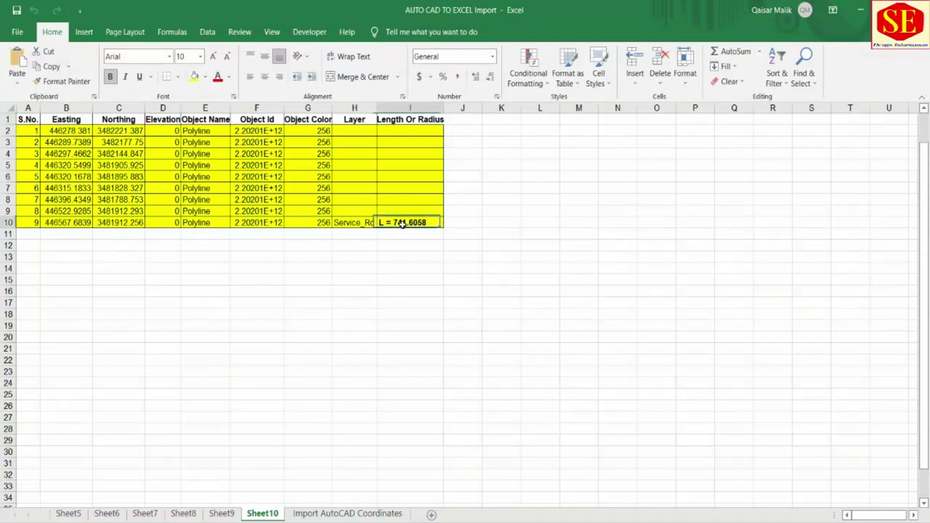
{"action": "left_click", "coordinate": [363, 223]}
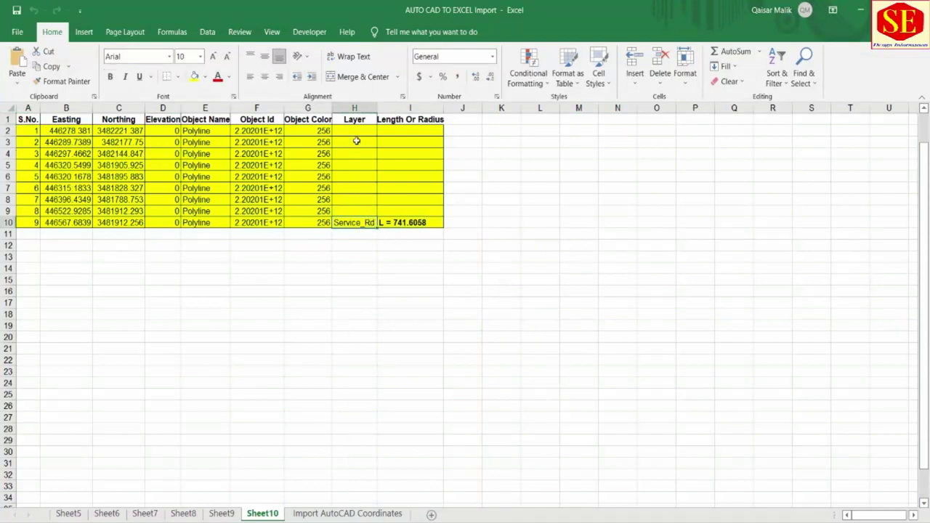
{"action": "left_click", "coordinate": [319, 154]}
{"action": "left_click", "coordinate": [323, 129]}
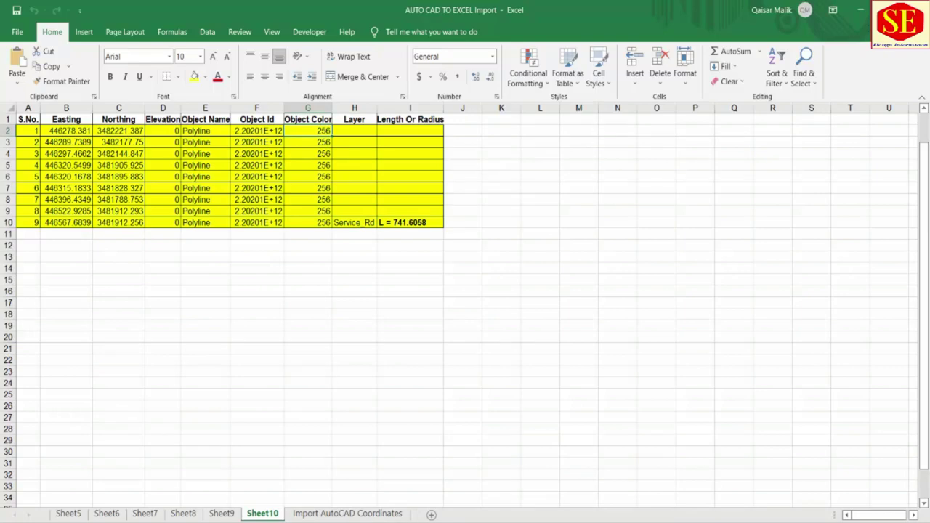
{"action": "left_click", "coordinate": [347, 513]}
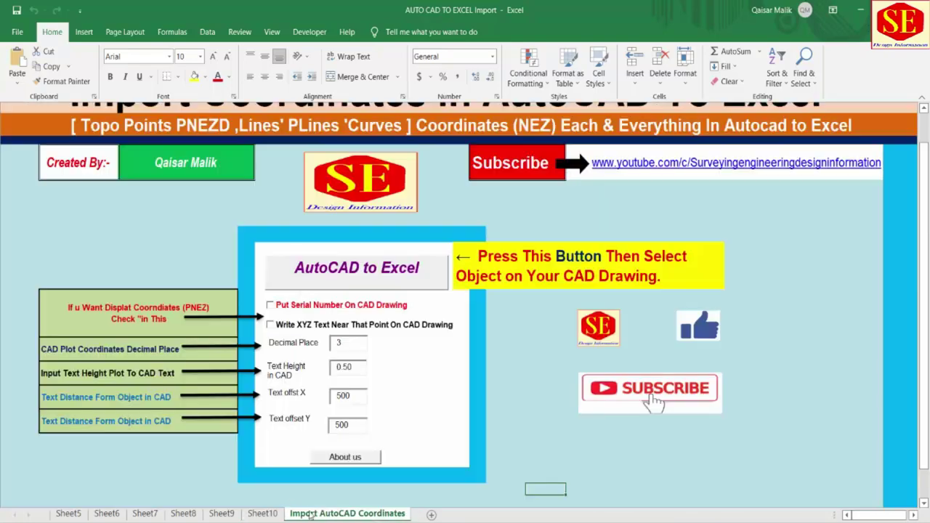
Launch AutoCAD to Excel again and zoom into the ramp junction's centreline
{"action": "left_click", "coordinate": [359, 275]}
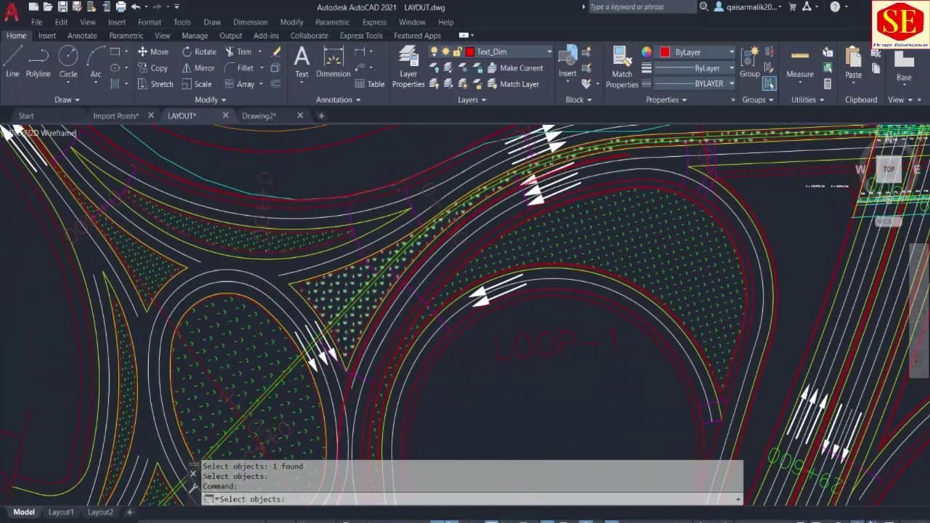
{"action": "scroll", "coordinate": [349, 288], "scroll_direction": "up", "scroll_amount": 2}
{"action": "scroll", "coordinate": [327, 312], "scroll_direction": "up", "scroll_amount": 2}
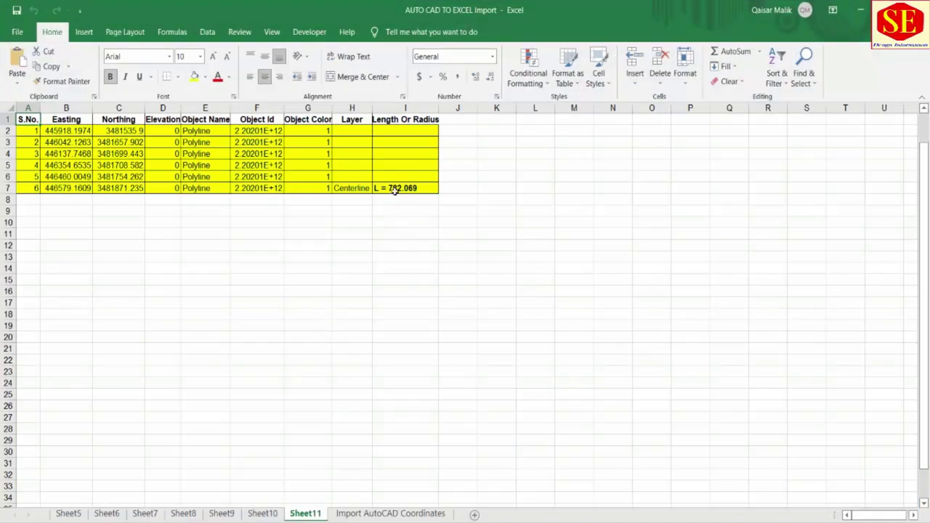
Verify Sheet11's length 782.069 and Centerline layer, then return to the import form sheet
{"action": "left_click", "coordinate": [393, 189]}
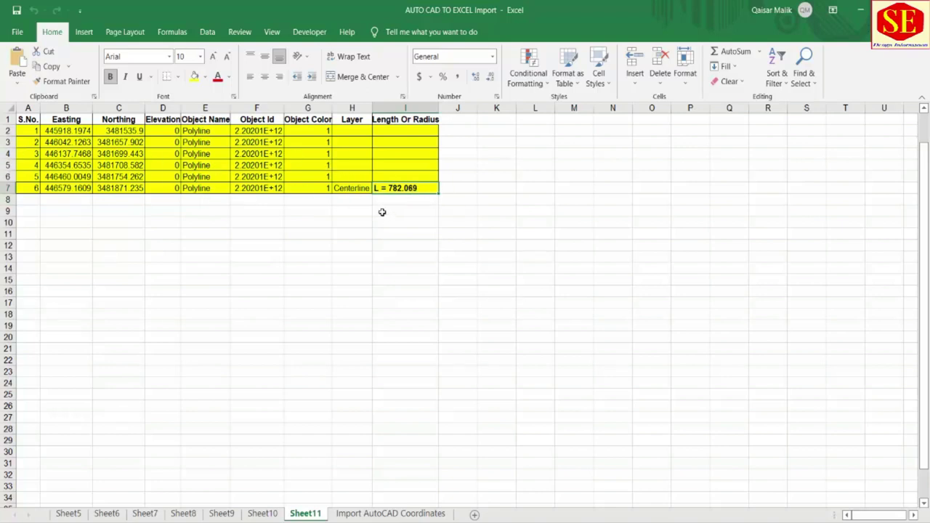
{"action": "left_click", "coordinate": [358, 188]}
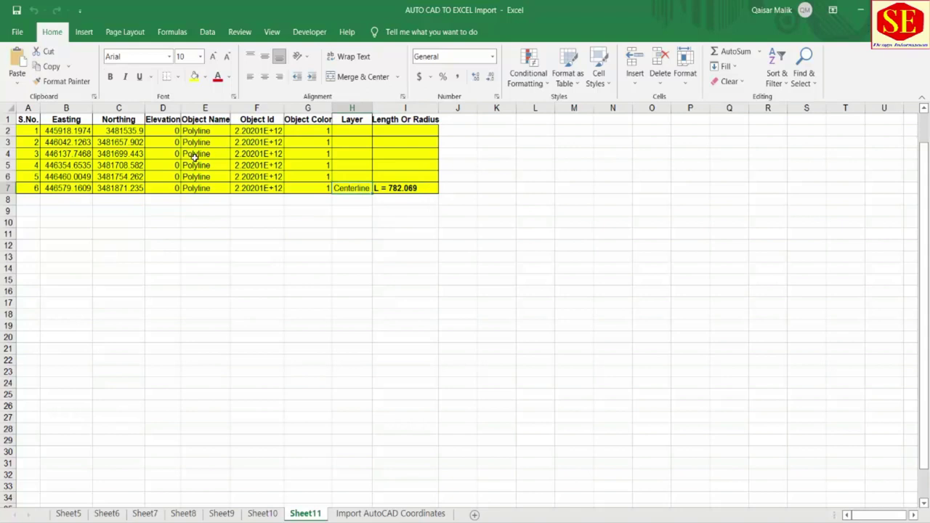
{"action": "left_click", "coordinate": [361, 514]}
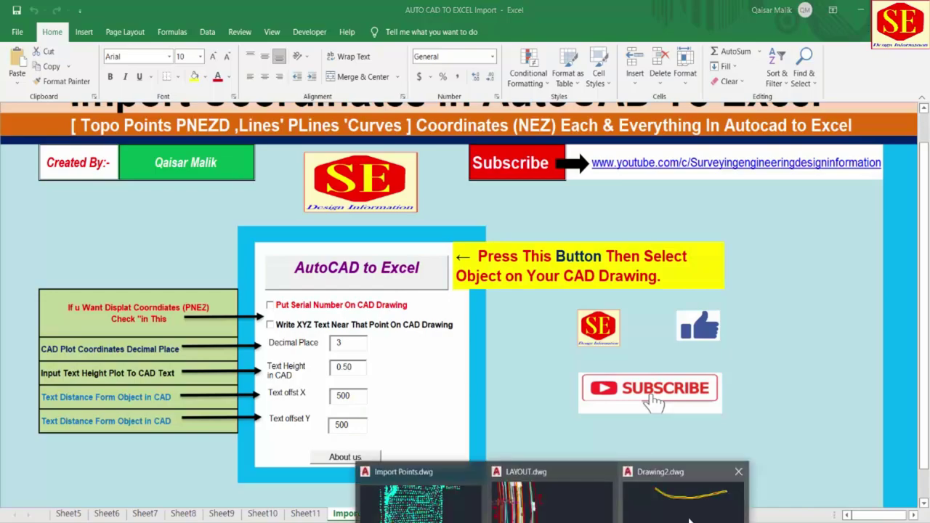
{"action": "left_click", "coordinate": [683, 485]}
{"action": "scroll", "coordinate": [347, 363], "scroll_direction": "up", "scroll_amount": 2}
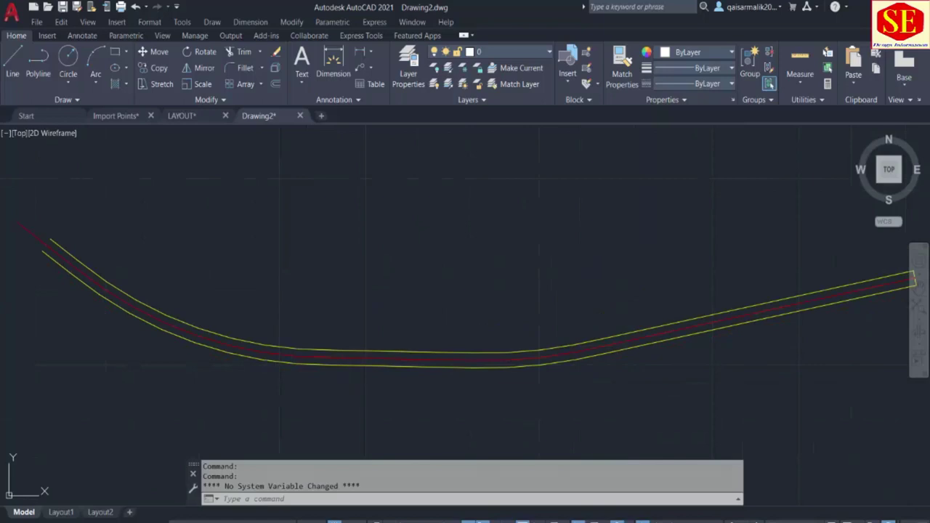
{"action": "left_click", "coordinate": [337, 357]}
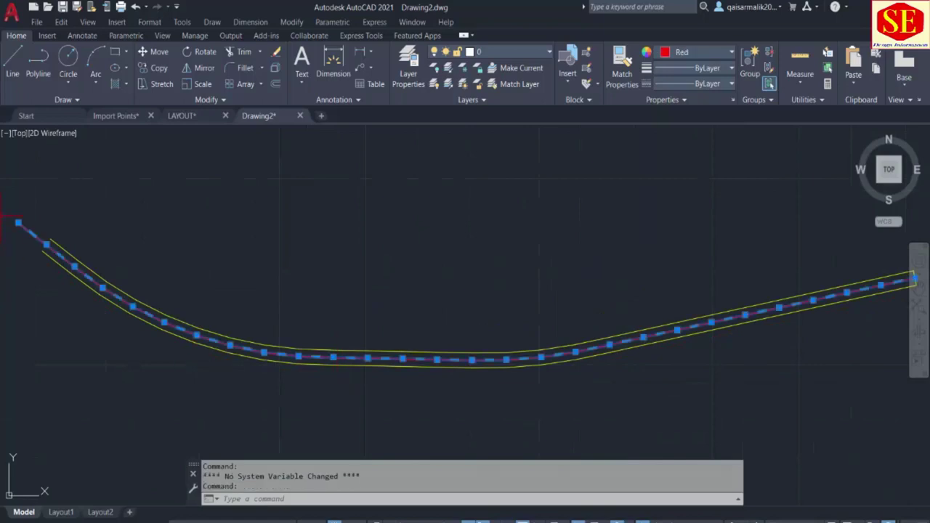
{"action": "left_click_drag", "start_coordinate": [426, 360], "coordinate": [295, 362]}
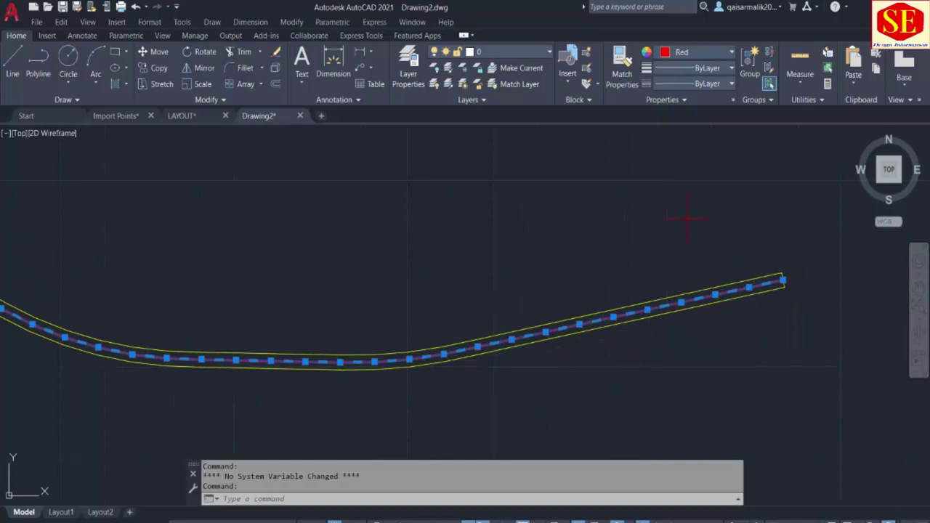
{"action": "key", "text": "Escape"}
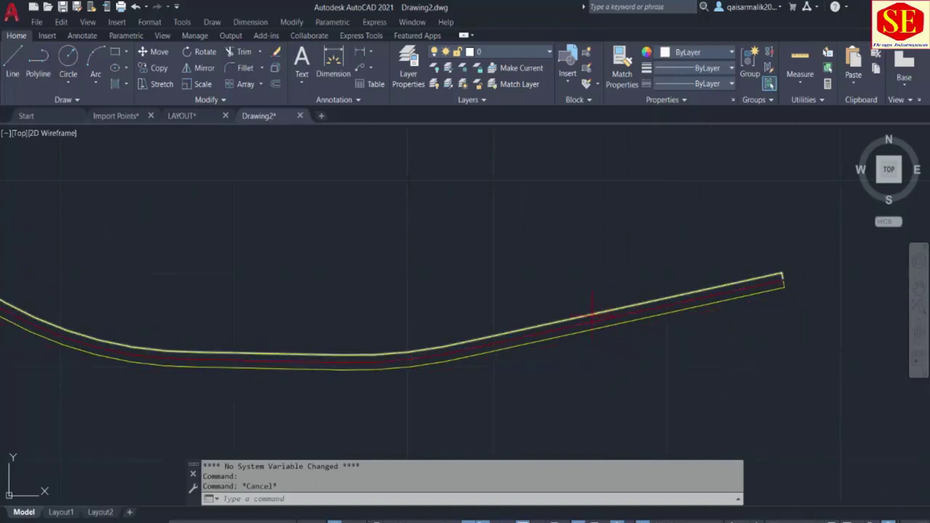
{"action": "left_click", "coordinate": [587, 316]}
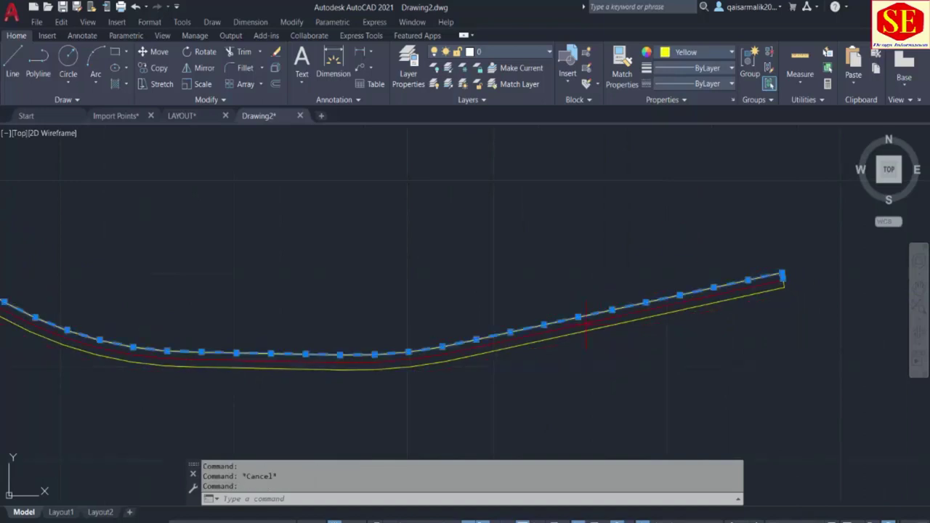
{"action": "key", "text": "Escape"}
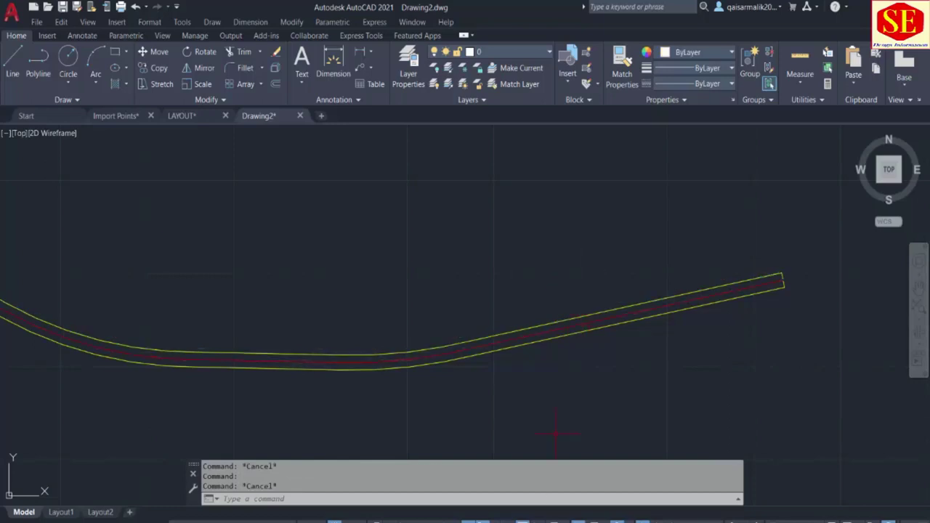
{"action": "left_click_drag", "start_coordinate": [476, 272], "coordinate": [647, 272]}
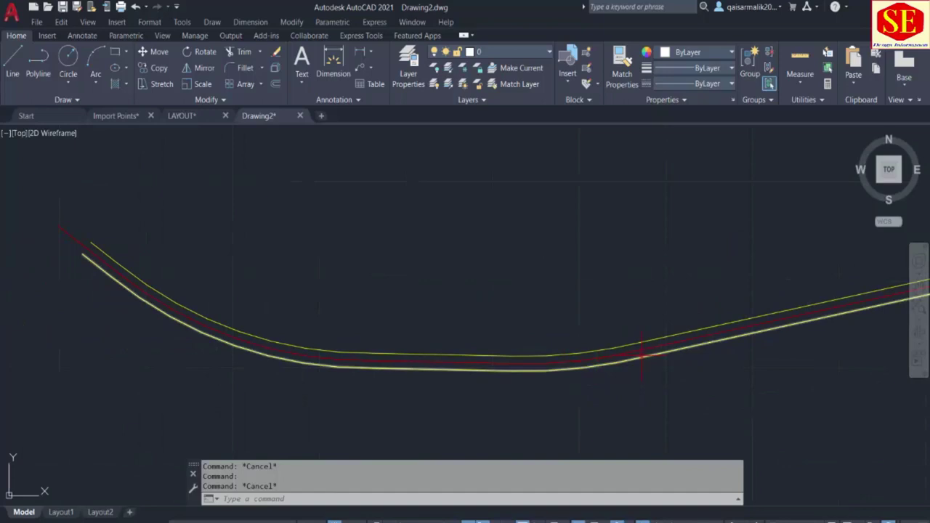
{"action": "scroll", "coordinate": [155, 272], "scroll_direction": "up", "scroll_amount": 2}
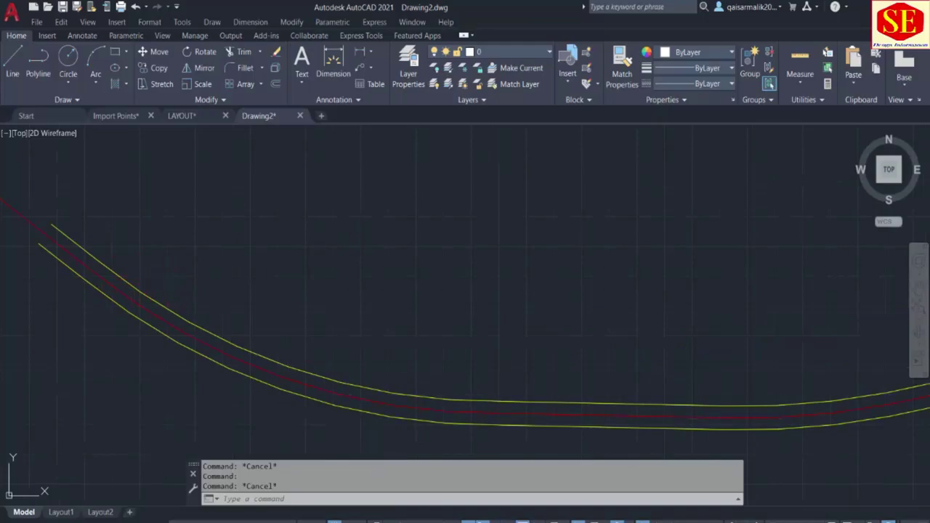
{"action": "key", "text": "alt+Tab"}
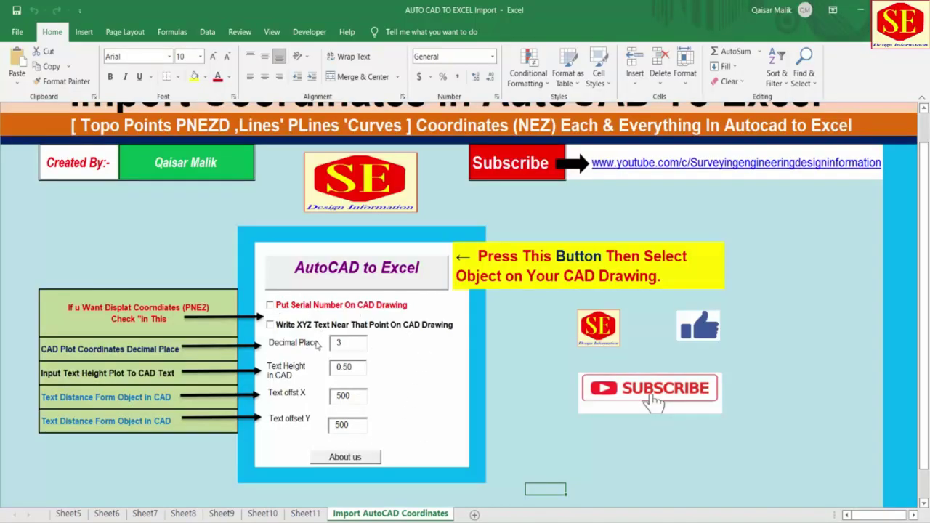
Run AutoCAD to Excel, pan to Drawing2's red centreline, pick it and export
{"action": "left_click", "coordinate": [325, 269]}
{"action": "left_click_drag", "start_coordinate": [260, 333], "coordinate": [388, 316]}
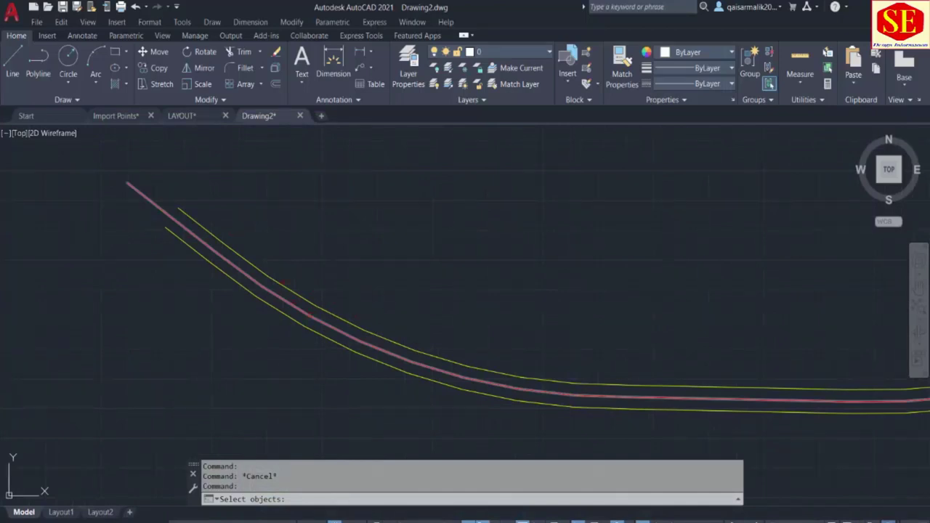
{"action": "left_click", "coordinate": [282, 287]}
{"action": "left_click", "coordinate": [256, 281]}
{"action": "key", "text": "Return"}
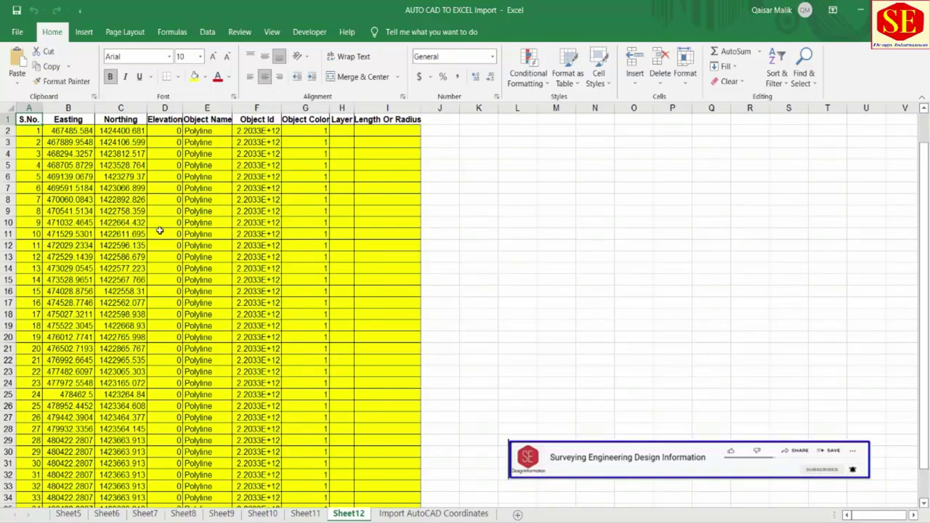
Scroll down Sheet12's exported vertex table, about 11,980 rows, and back to the top
{"action": "scroll", "coordinate": [159, 231], "scroll_direction": "down", "scroll_amount": 5}
{"action": "scroll", "coordinate": [160, 232], "scroll_direction": "down", "scroll_amount": 7}
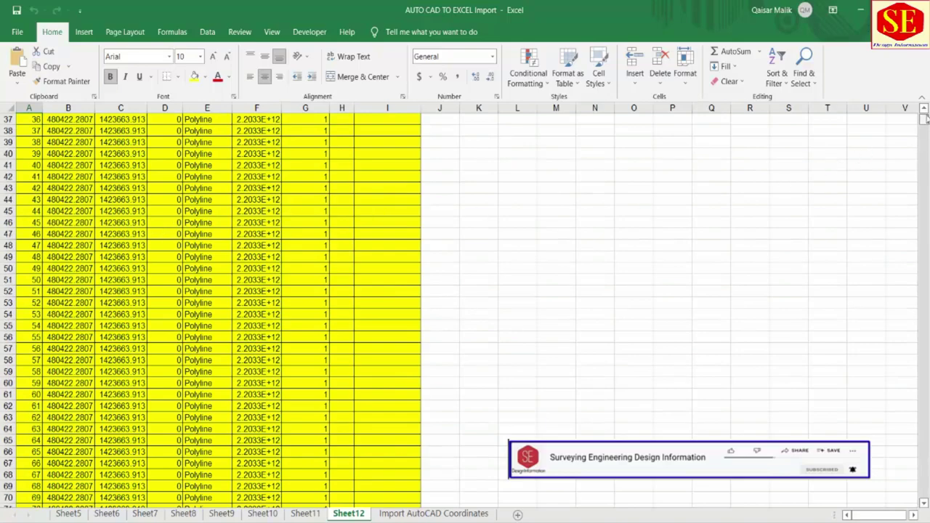
{"action": "mouse_move", "coordinate": [925, 118]}
{"action": "left_mouse_down"}
{"action": "mouse_move", "coordinate": [898, 345]}
{"action": "mouse_move", "coordinate": [357, 426]}
{"action": "left_mouse_up"}
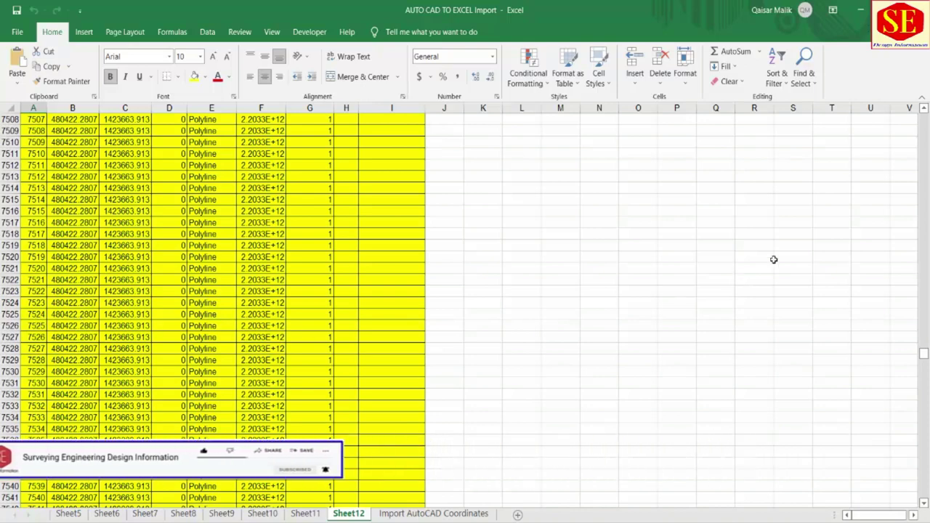
{"action": "left_click_drag", "start_coordinate": [924, 353], "coordinate": [918, 501]}
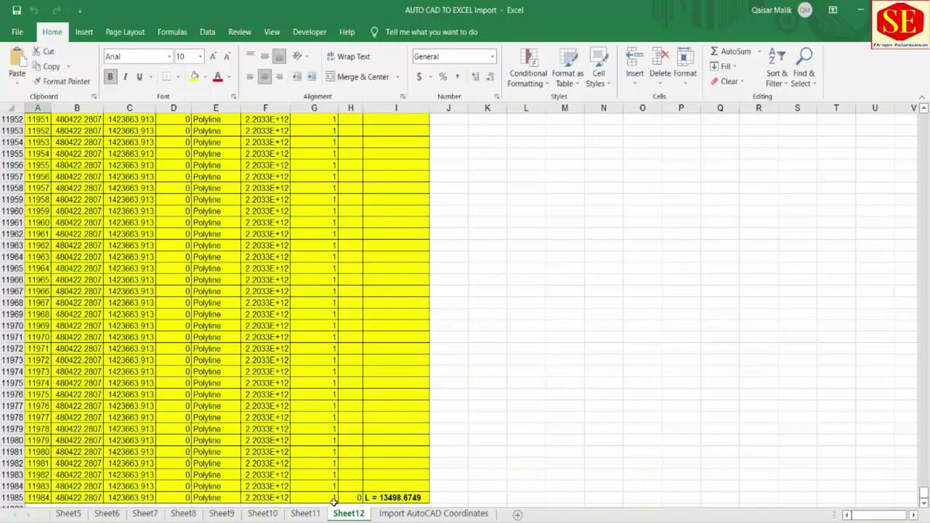
{"action": "scroll", "coordinate": [178, 286], "scroll_direction": "up", "scroll_amount": 6}
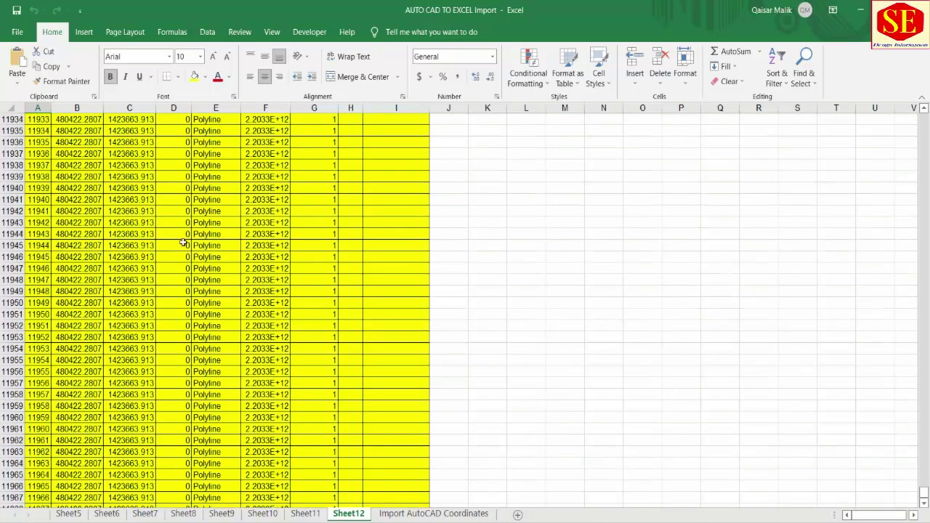
{"action": "scroll", "coordinate": [344, 264], "scroll_direction": "down", "scroll_amount": 5}
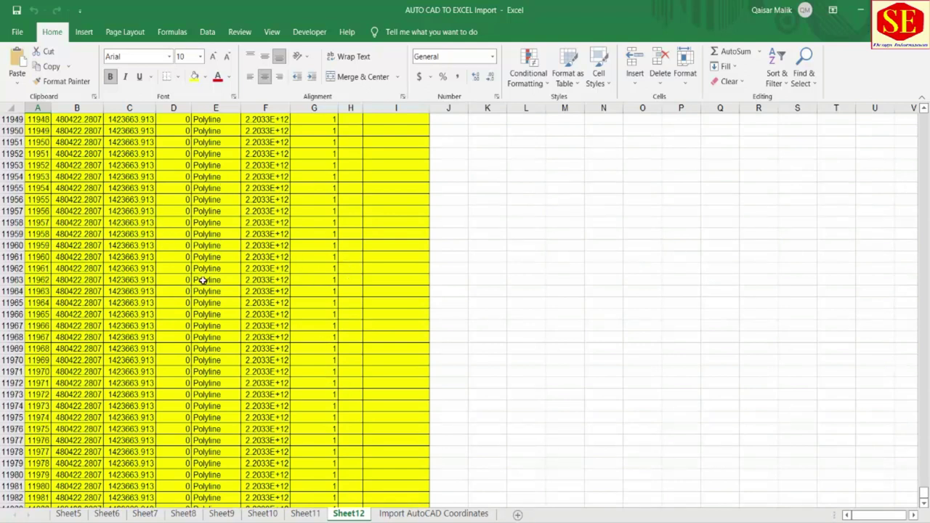
{"action": "scroll", "coordinate": [131, 229], "scroll_direction": "up", "scroll_amount": 2}
{"action": "scroll", "coordinate": [134, 258], "scroll_direction": "up", "scroll_amount": 3}
{"action": "scroll", "coordinate": [135, 258], "scroll_direction": "up", "scroll_amount": 17}
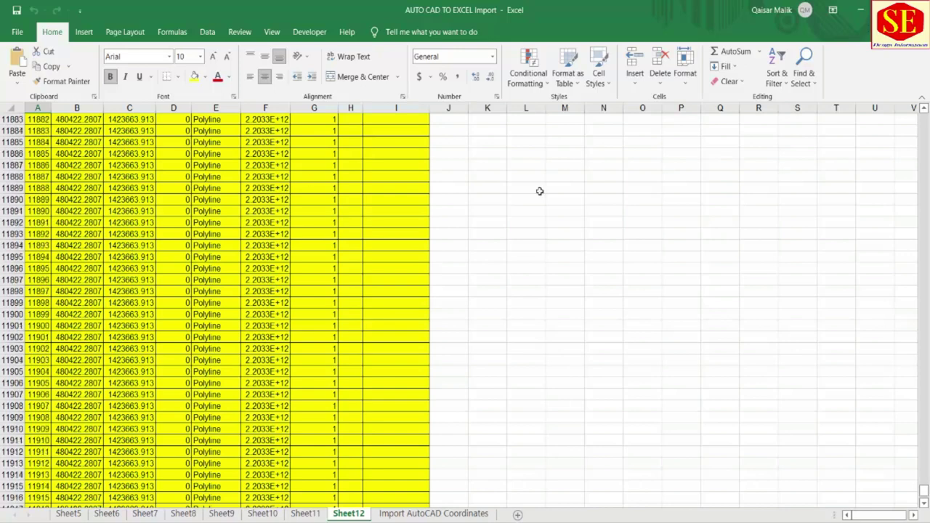
{"action": "left_click_drag", "start_coordinate": [925, 488], "coordinate": [925, 118]}
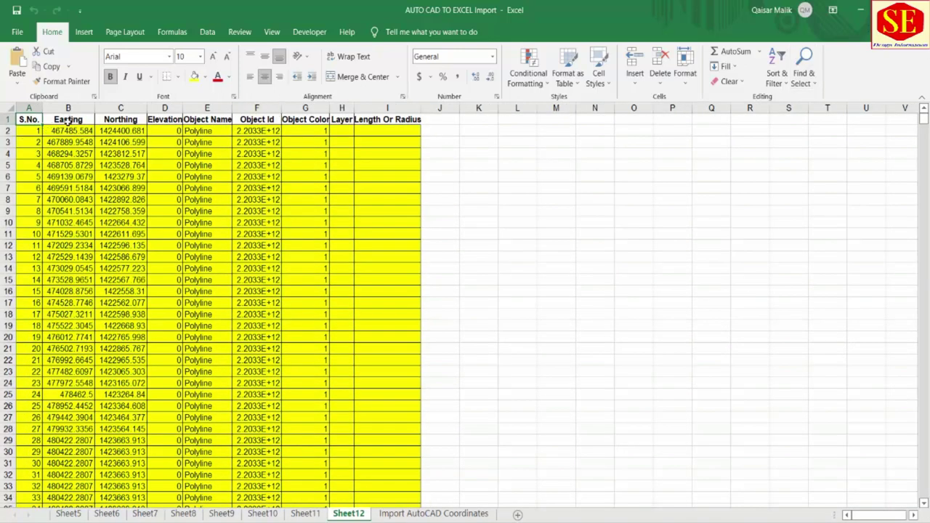
Point out the Object Name, Object Id and Object Color column headers in E1, F1 and G1
{"action": "left_click", "coordinate": [206, 117]}
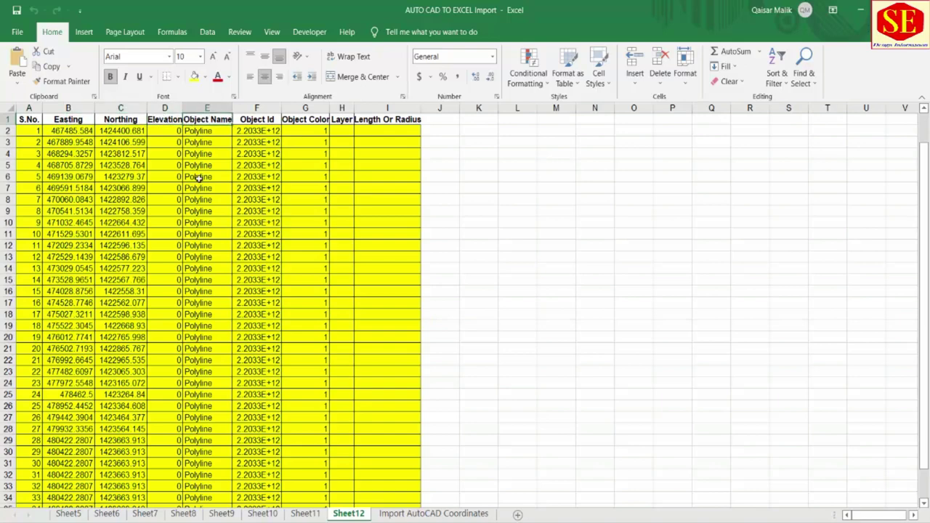
{"action": "left_click", "coordinate": [254, 118]}
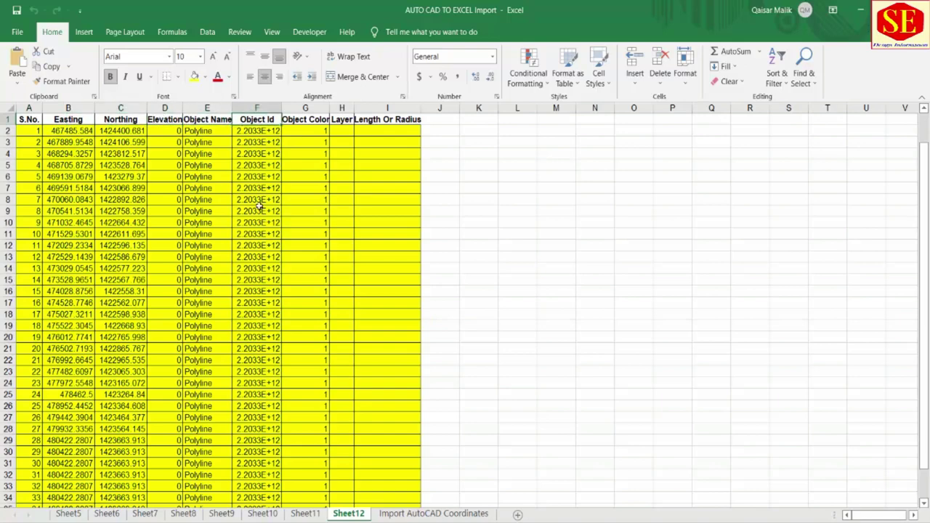
{"action": "left_click", "coordinate": [323, 121]}
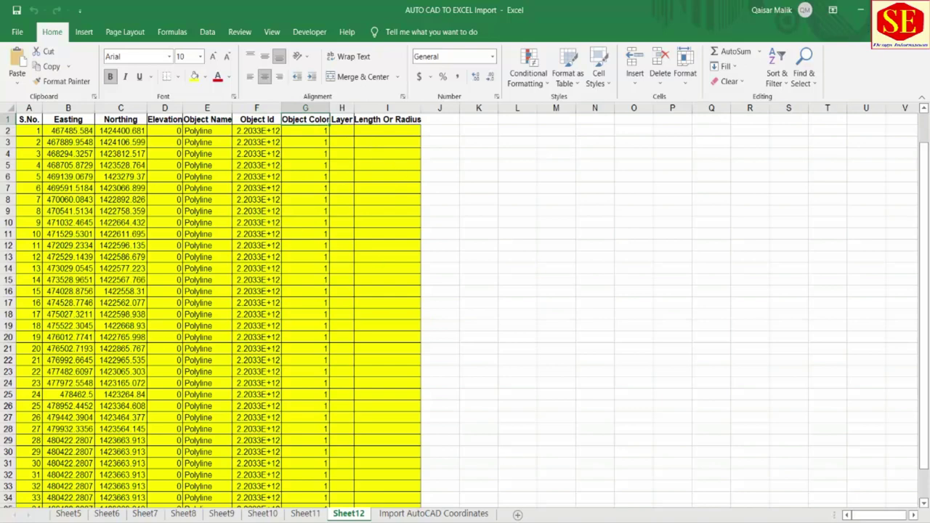
Go to the Import AutoCAD Coordinates sheet after checking Drawing2's red polyline in AutoCAD
{"action": "left_click", "coordinate": [460, 518]}
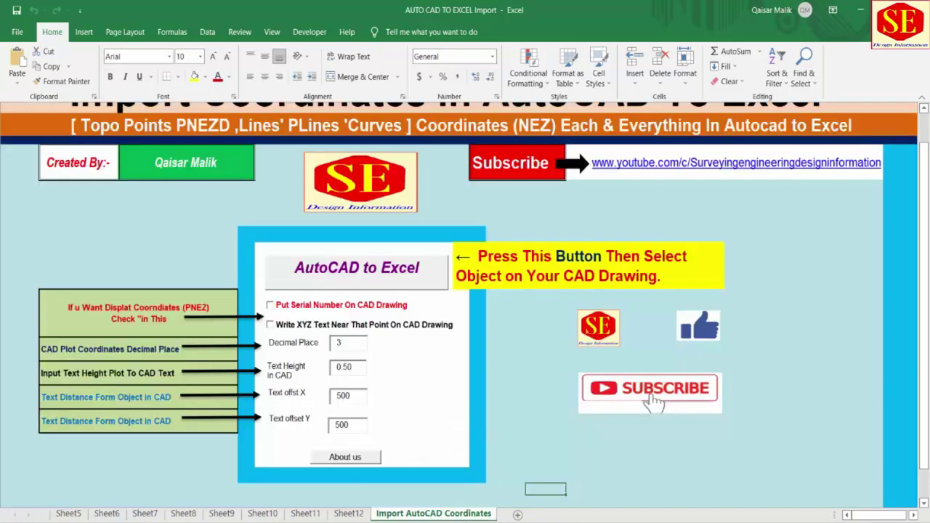
{"action": "left_click", "coordinate": [683, 480]}
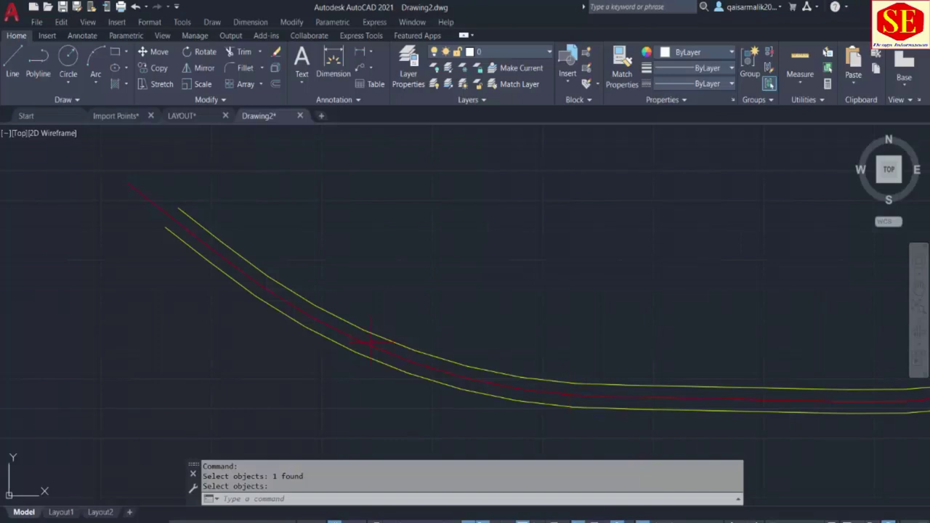
{"action": "scroll", "coordinate": [371, 342], "scroll_direction": "up", "scroll_amount": 5}
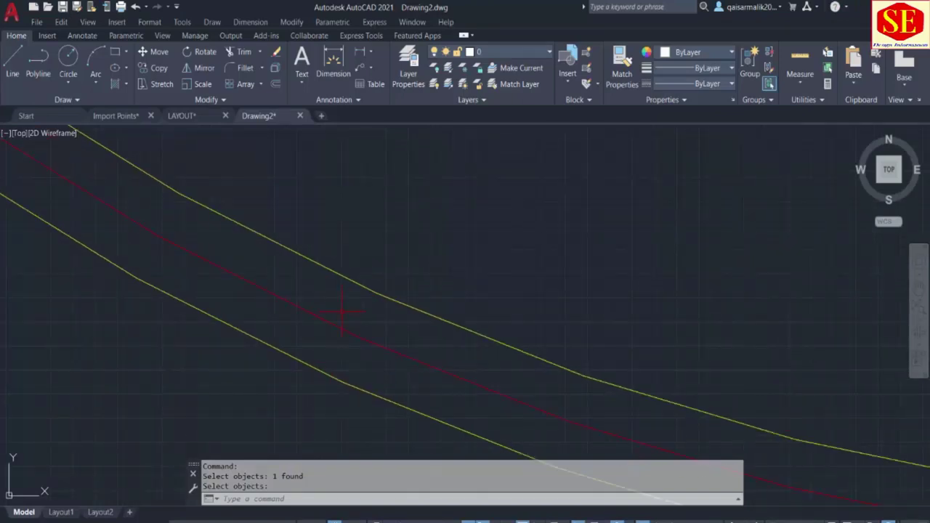
{"action": "key", "text": "Return"}
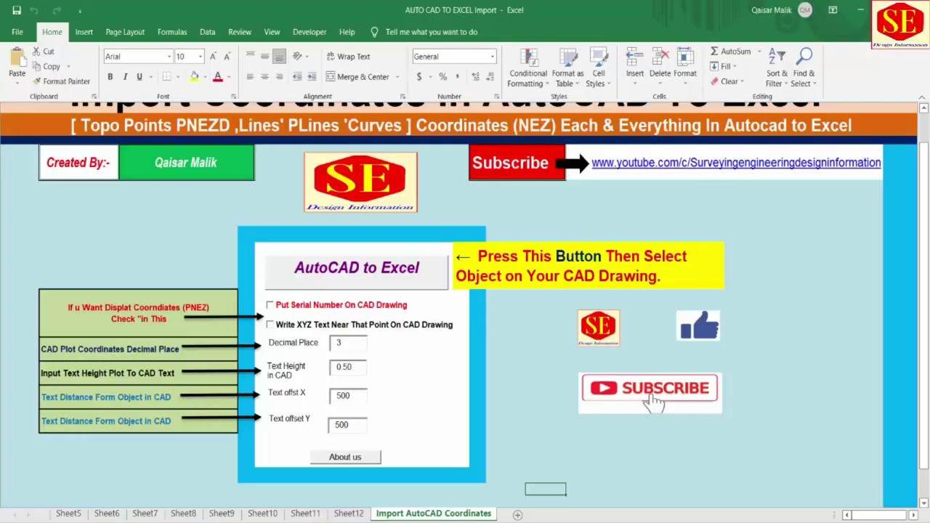
Turn on serial numbers and XYZ text for the drawing, accepting the drawing-edit warning
{"action": "left_click", "coordinate": [286, 310]}
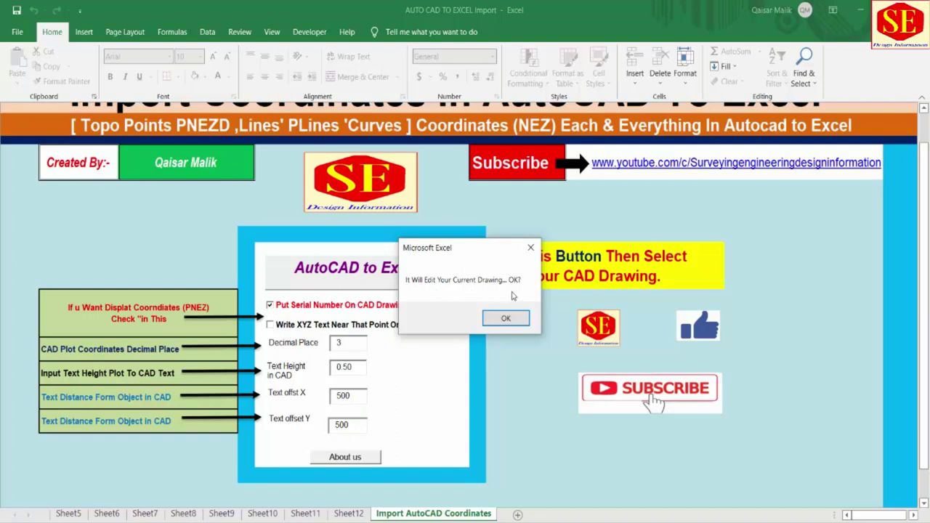
{"action": "left_click", "coordinate": [506, 324]}
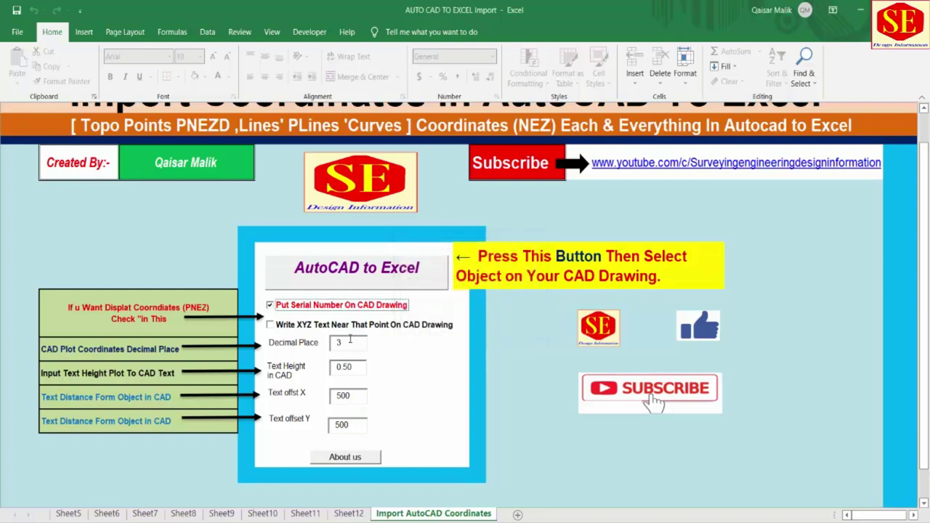
{"action": "left_click", "coordinate": [275, 325]}
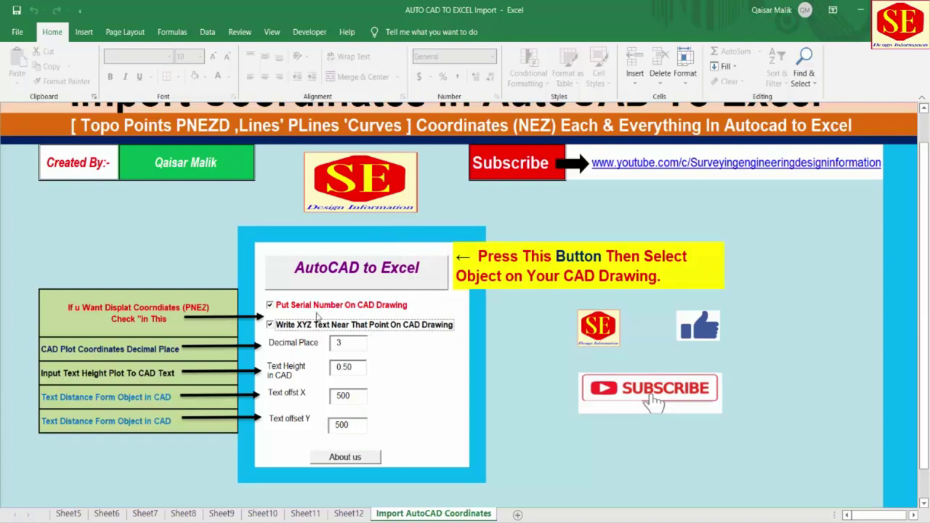
Set 3 decimal places, text height 0.75 and Text offset X and Y to 100
{"action": "left_click", "coordinate": [354, 343]}
{"action": "type", "text": "0.75"}
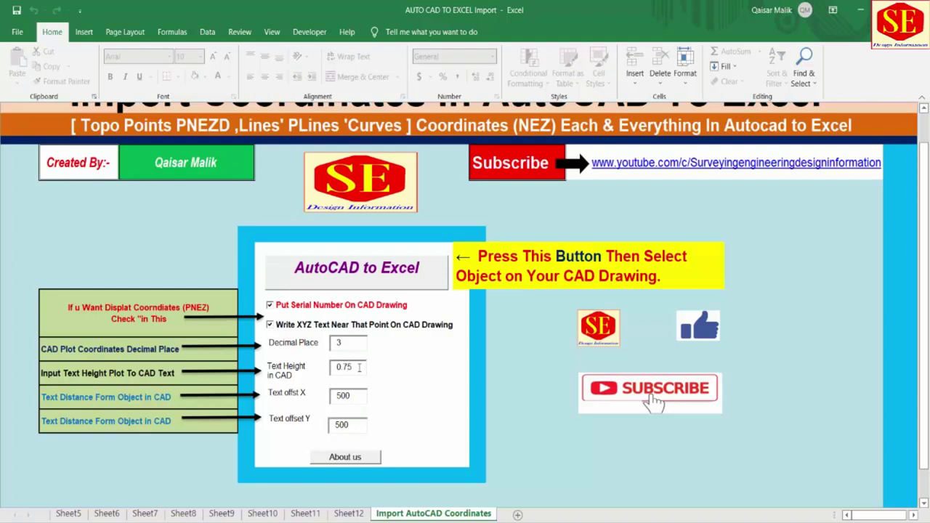
{"action": "left_click", "coordinate": [356, 395]}
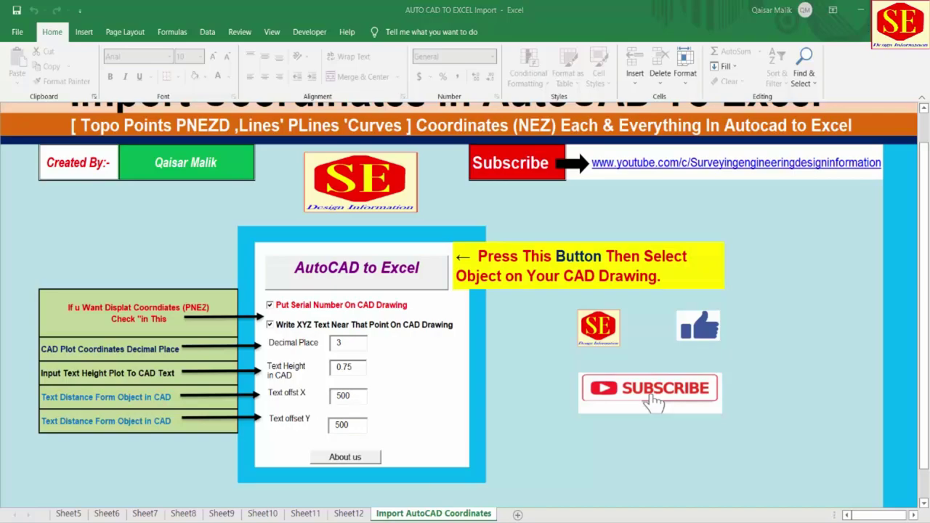
{"action": "left_click", "coordinate": [687, 483]}
{"action": "scroll", "coordinate": [280, 338], "scroll_direction": "up", "scroll_amount": 5}
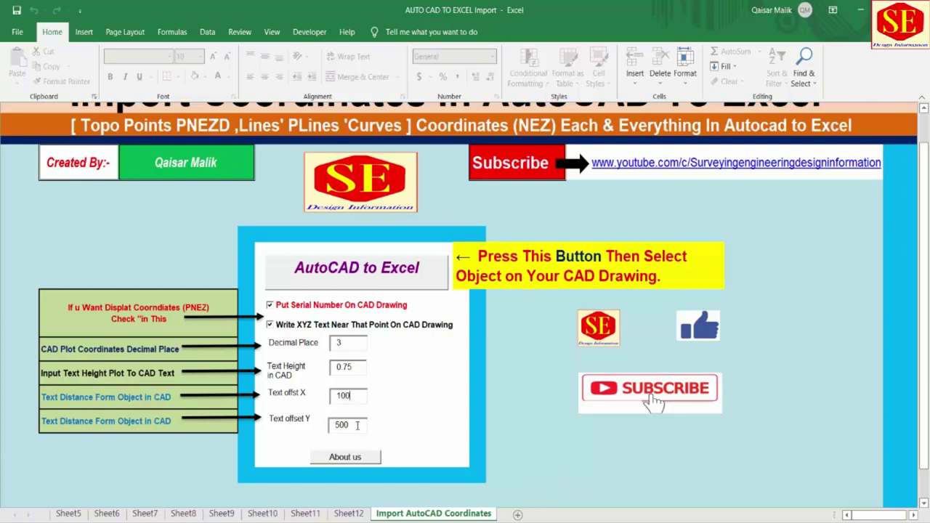
{"action": "left_click_drag", "start_coordinate": [357, 426], "coordinate": [279, 439]}
{"action": "type", "text": "10"}
{"action": "left_click", "coordinate": [514, 474]}
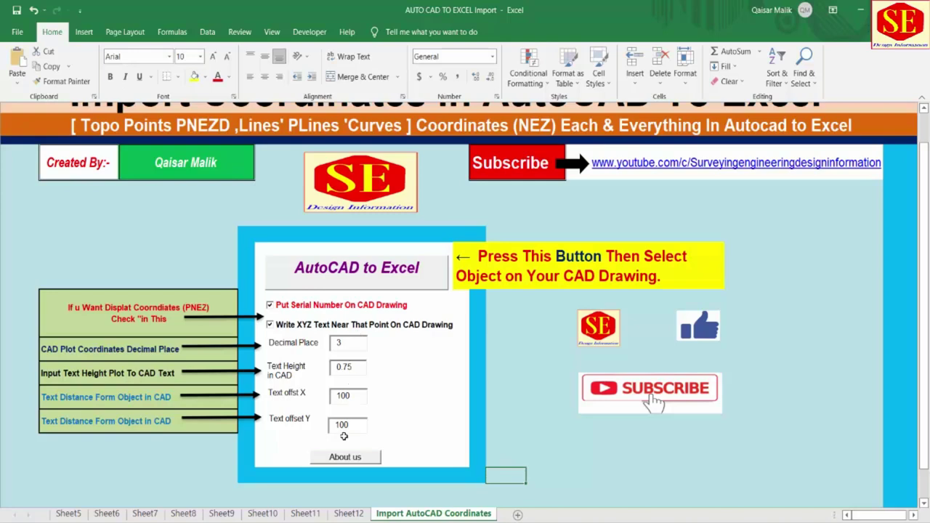
Run AutoCAD to Excel on the red polyline, creating Sheet13 with its vertices
{"action": "left_click", "coordinate": [353, 279]}
{"action": "scroll", "coordinate": [369, 264], "scroll_direction": "down", "scroll_amount": 3}
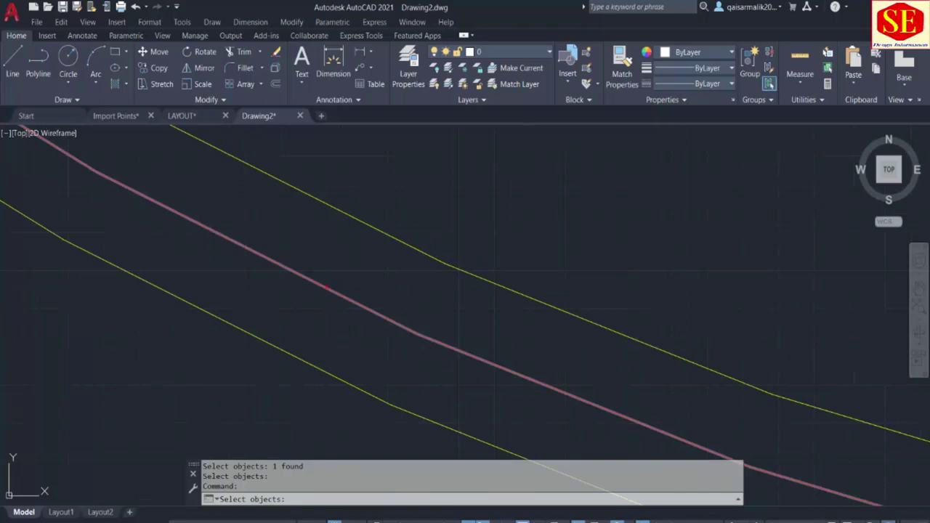
{"action": "left_click", "coordinate": [328, 288]}
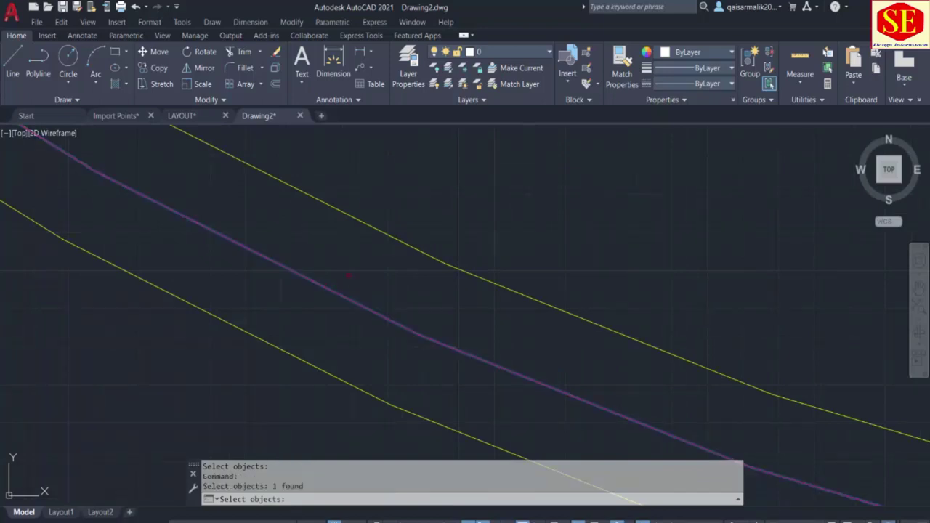
{"action": "key", "text": "Return"}
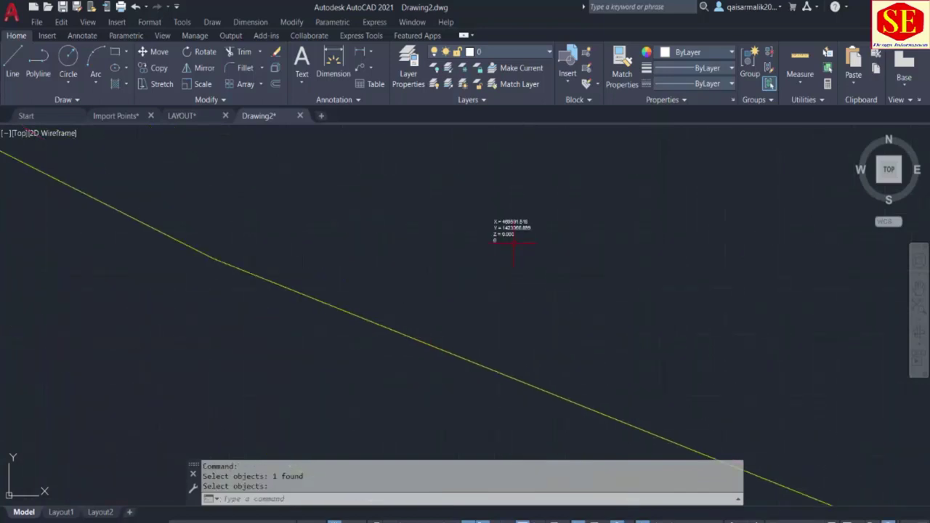
Zoom around the polyline to check the XYZ and serial number labels at each vertex
{"action": "scroll", "coordinate": [386, 268], "scroll_direction": "up", "scroll_amount": 3}
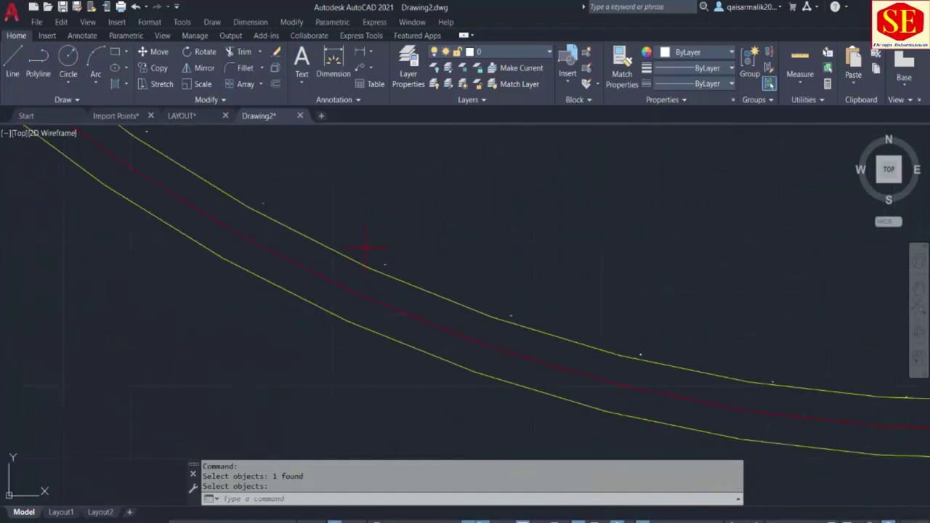
{"action": "scroll", "coordinate": [365, 286], "scroll_direction": "up", "scroll_amount": 3}
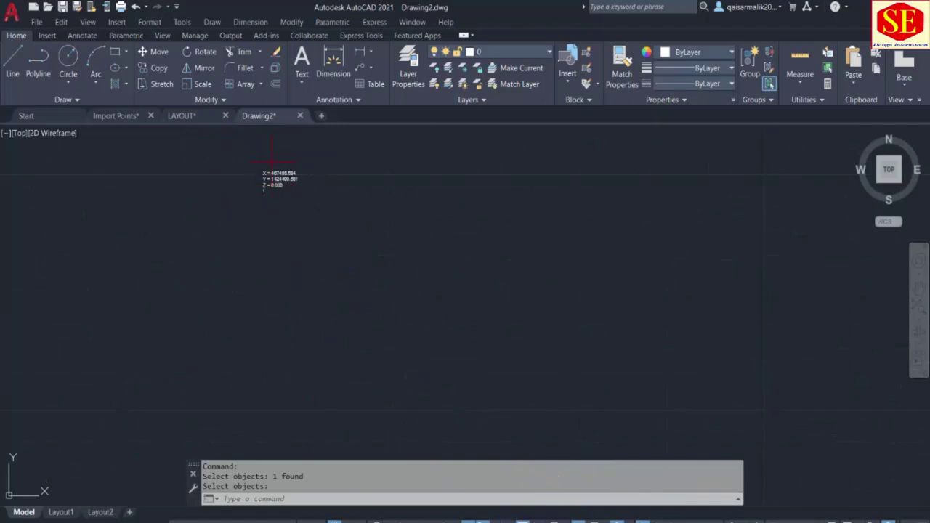
{"action": "scroll", "coordinate": [269, 175], "scroll_direction": "up", "scroll_amount": 5}
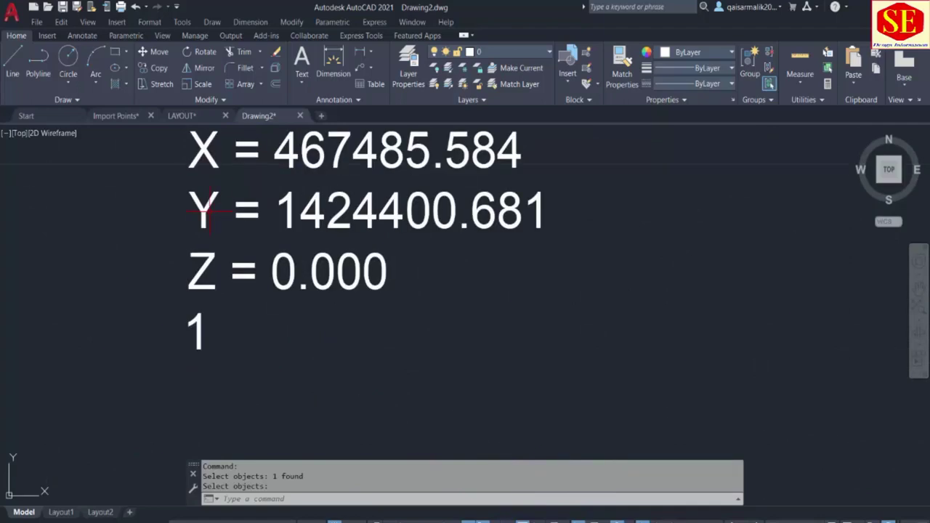
{"action": "scroll", "coordinate": [259, 332], "scroll_direction": "down", "scroll_amount": 5}
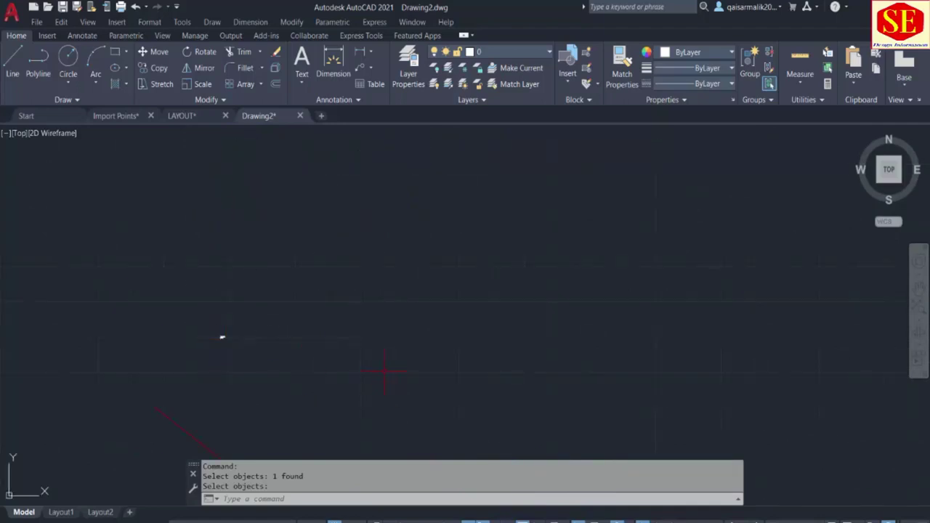
{"action": "scroll", "coordinate": [384, 372], "scroll_direction": "up", "scroll_amount": 3}
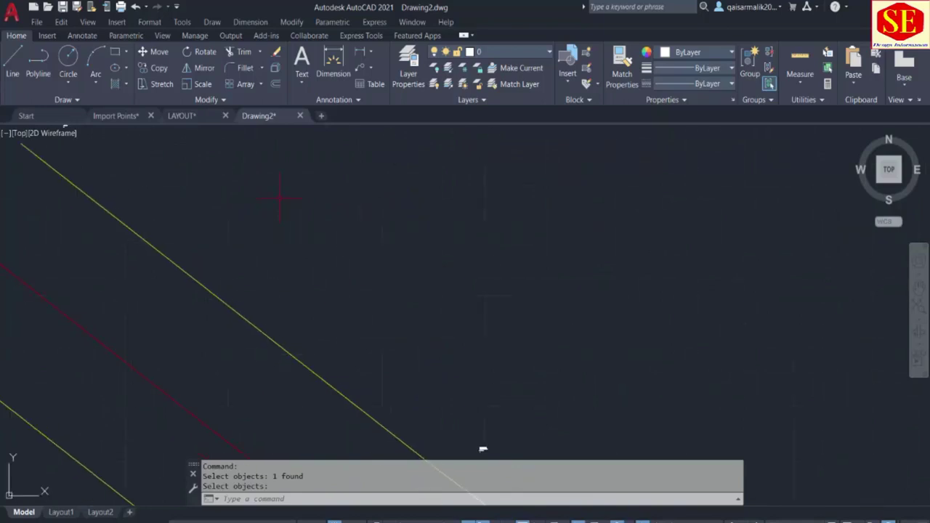
{"action": "scroll", "coordinate": [280, 196], "scroll_direction": "down", "scroll_amount": 3}
{"action": "scroll", "coordinate": [606, 222], "scroll_direction": "down", "scroll_amount": 1}
{"action": "scroll", "coordinate": [603, 254], "scroll_direction": "up", "scroll_amount": 5}
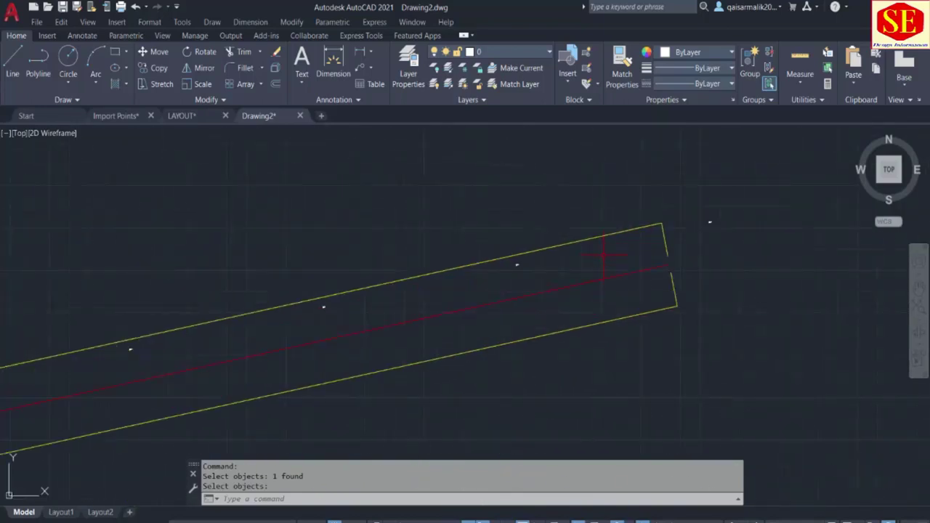
{"action": "scroll", "coordinate": [734, 218], "scroll_direction": "up", "scroll_amount": 2}
{"action": "scroll", "coordinate": [557, 276], "scroll_direction": "up", "scroll_amount": 3}
{"action": "scroll", "coordinate": [357, 225], "scroll_direction": "up", "scroll_amount": 3}
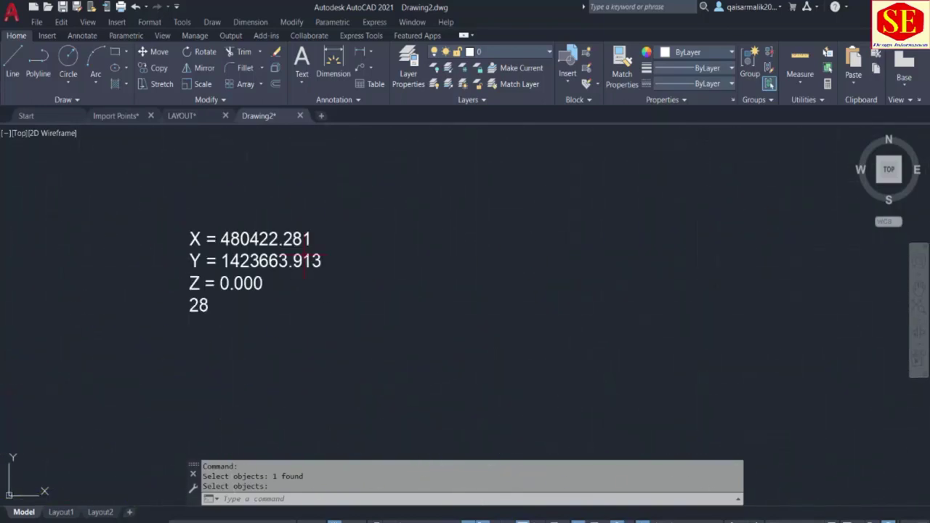
{"action": "scroll", "coordinate": [407, 251], "scroll_direction": "down", "scroll_amount": 3}
{"action": "scroll", "coordinate": [429, 247], "scroll_direction": "down", "scroll_amount": 2}
{"action": "scroll", "coordinate": [429, 245], "scroll_direction": "down", "scroll_amount": 2}
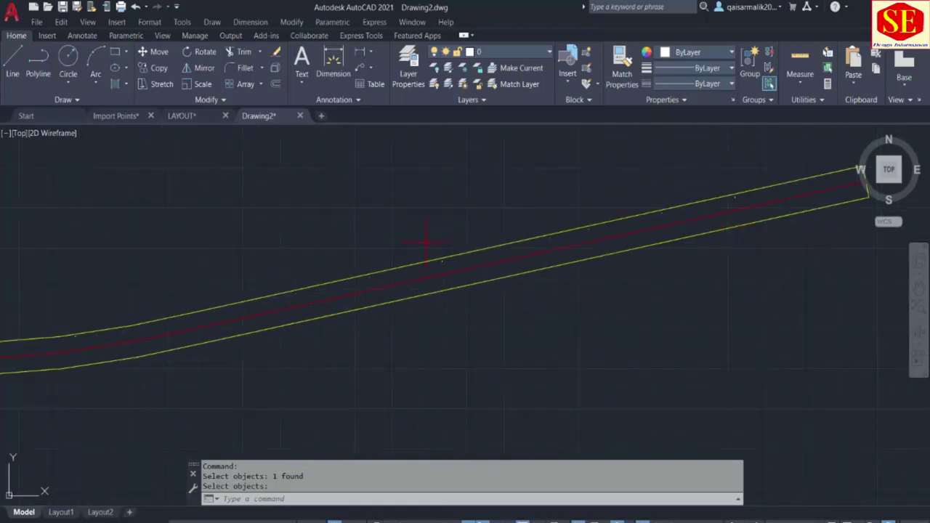
{"action": "scroll", "coordinate": [414, 251], "scroll_direction": "down", "scroll_amount": 2}
{"action": "scroll", "coordinate": [403, 259], "scroll_direction": "up", "scroll_amount": 3}
{"action": "scroll", "coordinate": [437, 225], "scroll_direction": "up", "scroll_amount": 3}
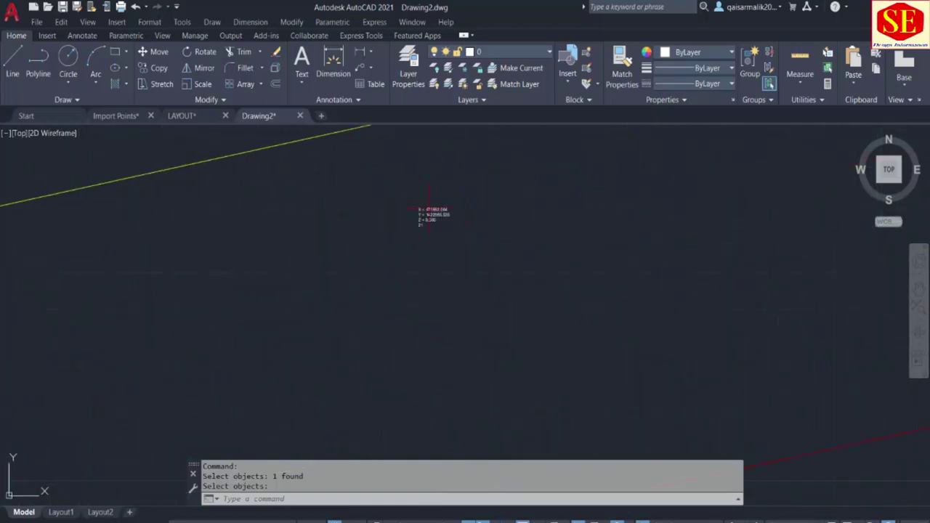
{"action": "scroll", "coordinate": [429, 212], "scroll_direction": "down", "scroll_amount": 3}
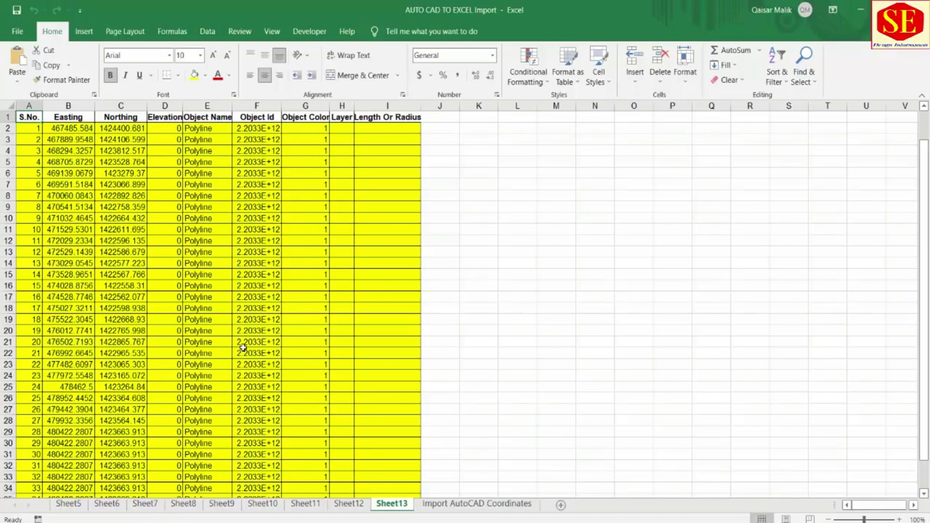
Look through the exported sheets Sheet5 to Sheet13, ending on the Import AutoCAD Coordinates form
{"action": "scroll", "coordinate": [276, 319], "scroll_direction": "down", "scroll_amount": 7}
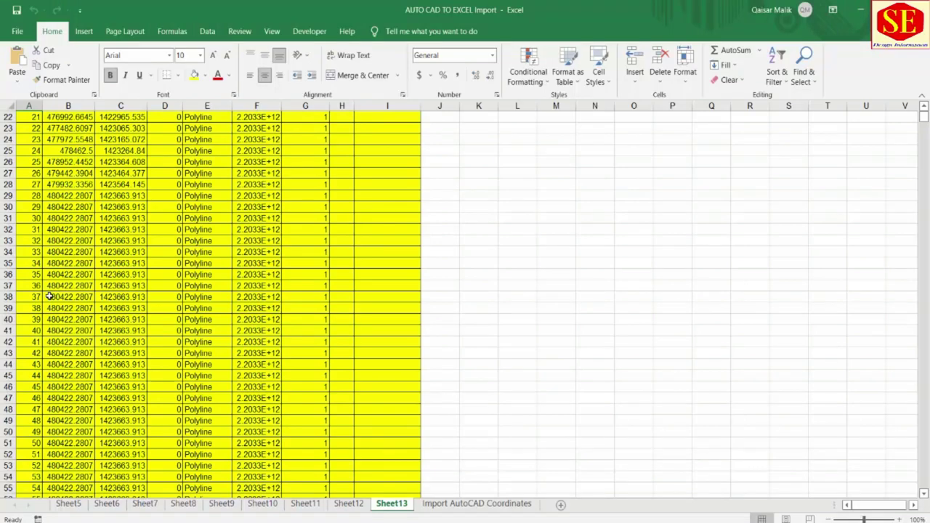
{"action": "left_click", "coordinate": [469, 504]}
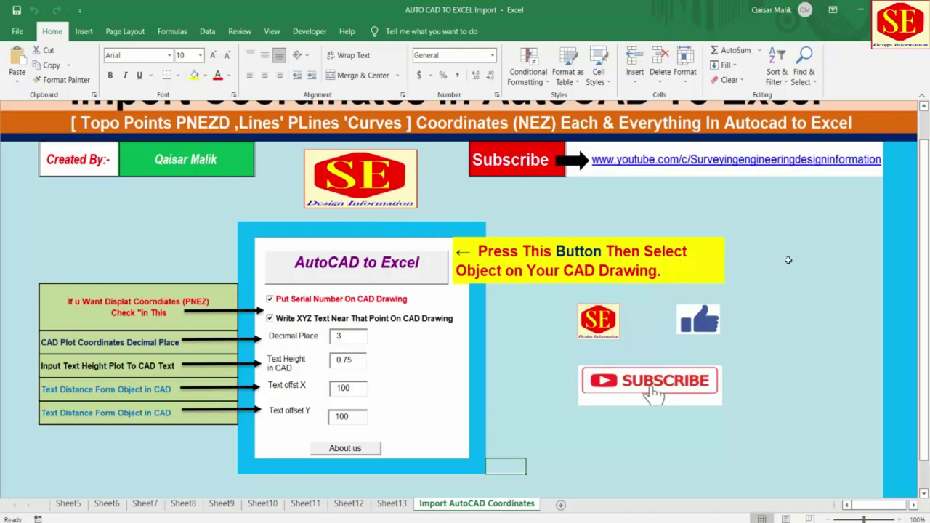
{"action": "left_click", "coordinate": [69, 503]}
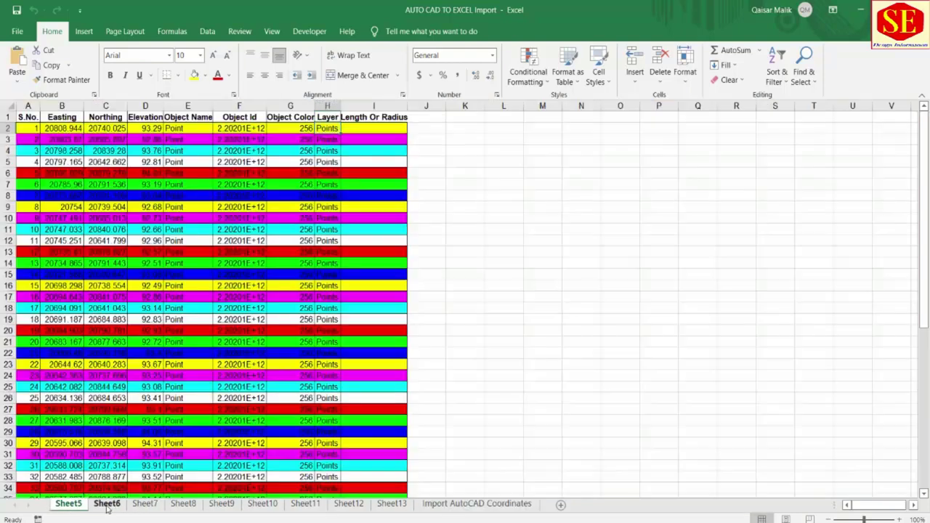
{"action": "left_click", "coordinate": [106, 503]}
{"action": "left_click", "coordinate": [145, 503]}
{"action": "left_click", "coordinate": [222, 503]}
{"action": "left_click", "coordinate": [262, 503]}
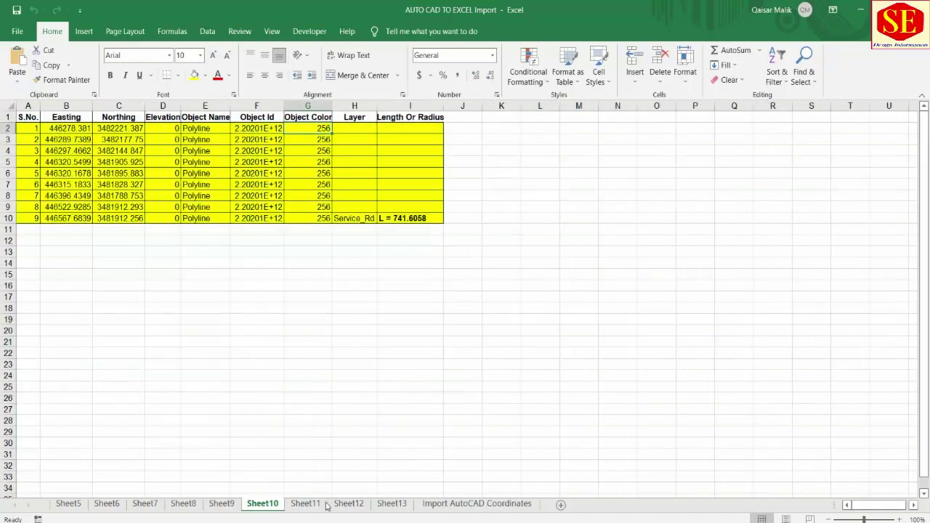
{"action": "left_click", "coordinate": [348, 503]}
{"action": "left_click", "coordinate": [403, 504]}
{"action": "left_click", "coordinate": [440, 506]}
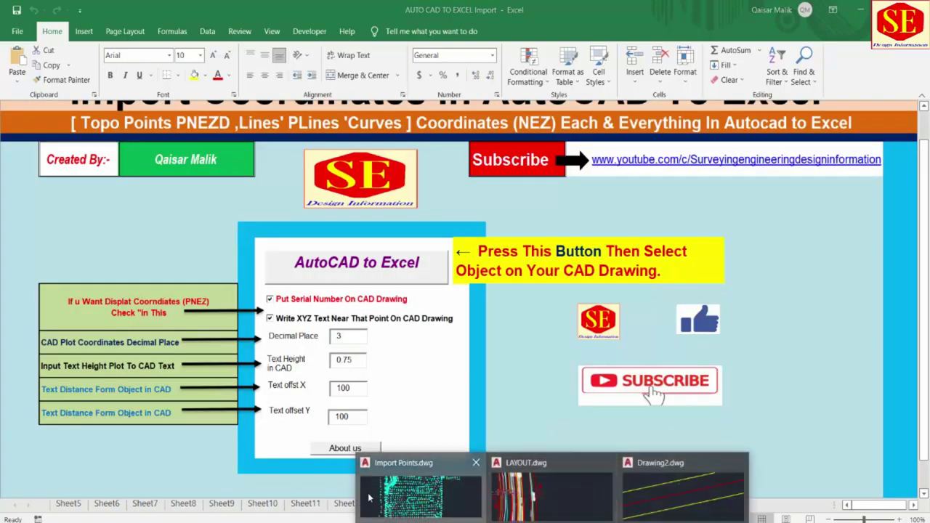
In AutoCAD, look over the Import Points and LAYOUT road drawings
{"action": "left_click", "coordinate": [425, 483]}
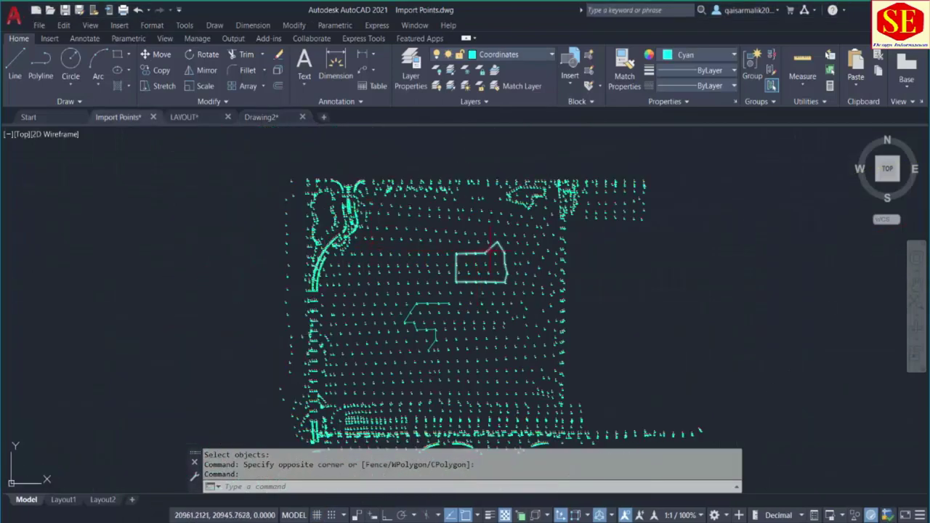
{"action": "scroll", "coordinate": [481, 251], "scroll_direction": "up", "scroll_amount": 2}
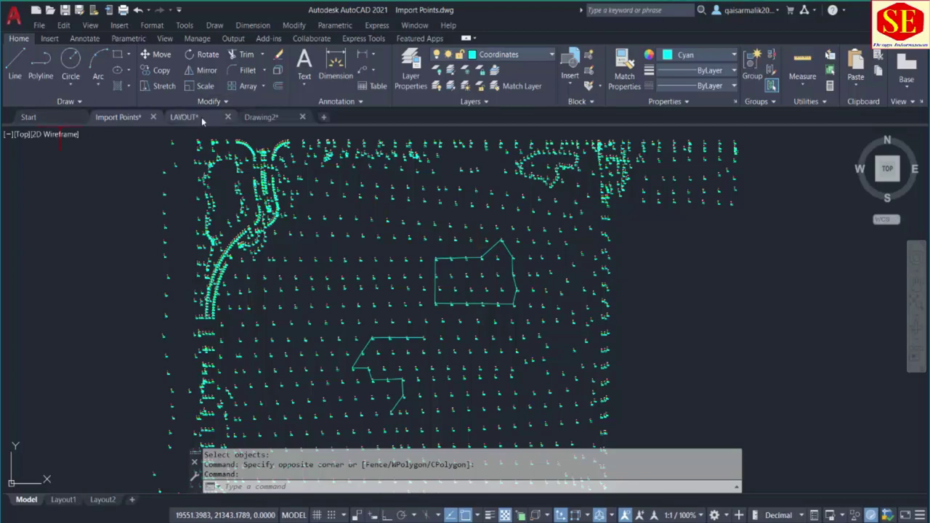
{"action": "left_click", "coordinate": [304, 182]}
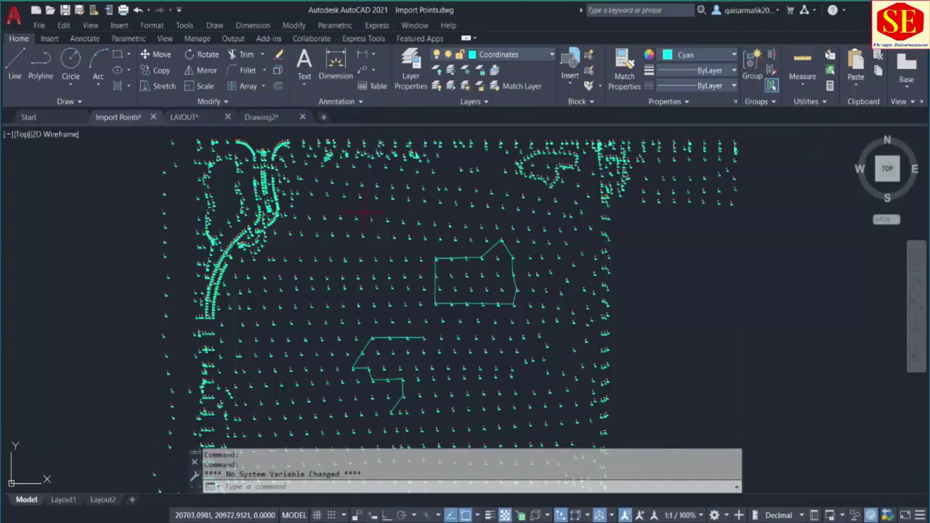
{"action": "left_click", "coordinate": [184, 117]}
{"action": "scroll", "coordinate": [304, 276], "scroll_direction": "down", "scroll_amount": 3}
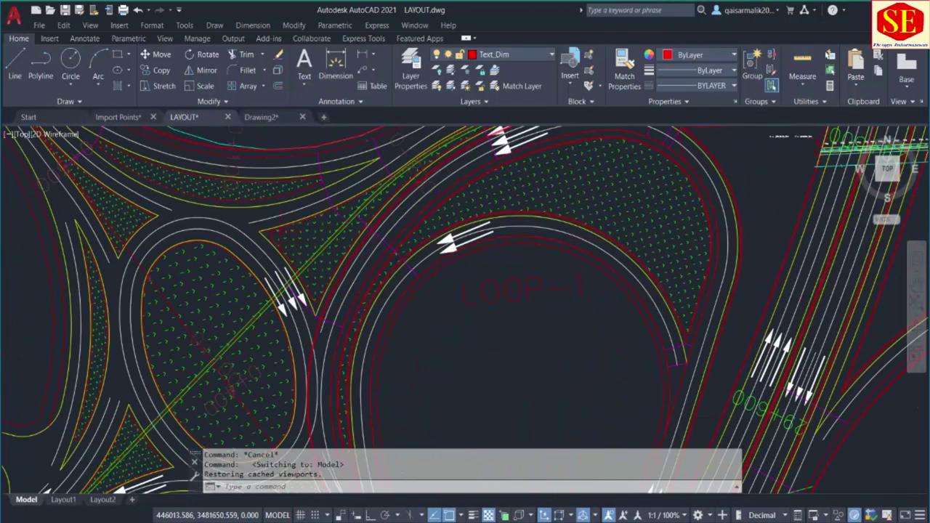
Switch to Drawing2, then zoom and pan along its curving yellow and red road lines
{"action": "left_click", "coordinate": [279, 117]}
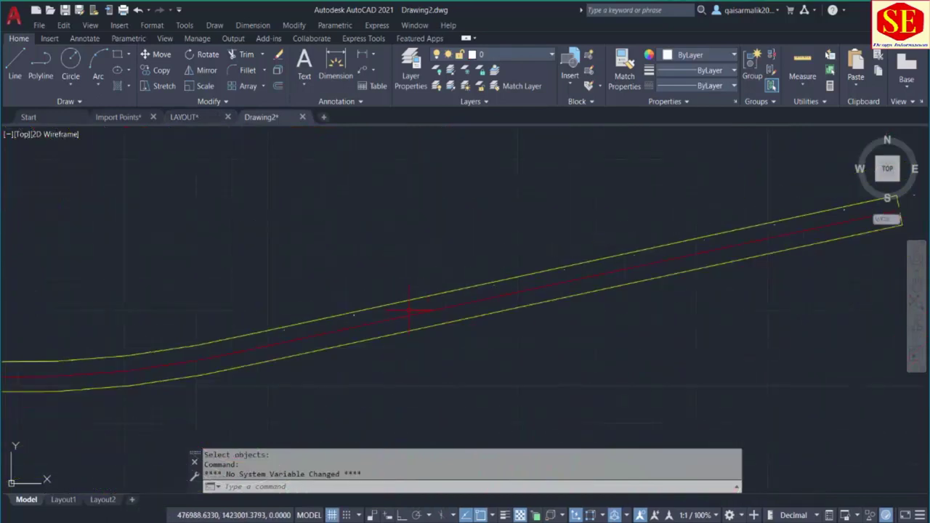
{"action": "scroll", "coordinate": [410, 311], "scroll_direction": "down", "scroll_amount": 2}
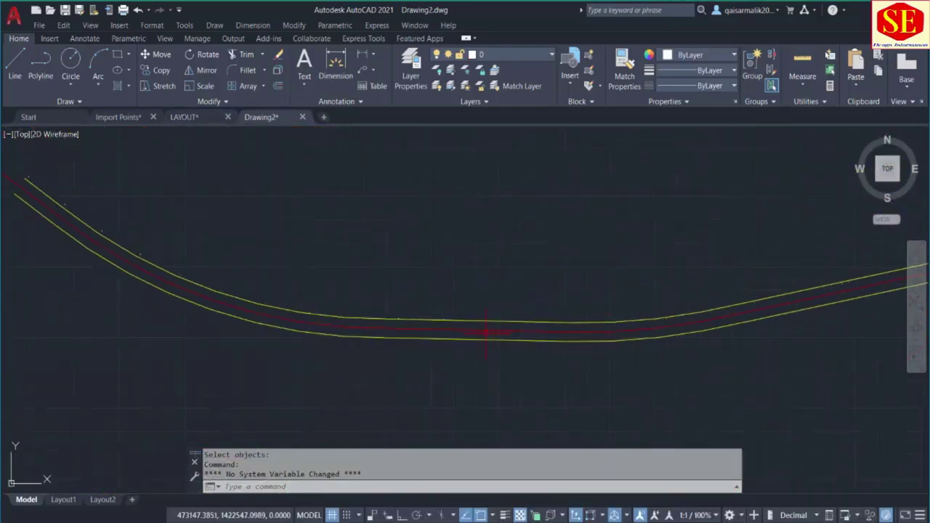
{"action": "scroll", "coordinate": [194, 245], "scroll_direction": "up", "scroll_amount": 3}
{"action": "scroll", "coordinate": [420, 208], "scroll_direction": "up", "scroll_amount": 2}
{"action": "scroll", "coordinate": [357, 153], "scroll_direction": "up", "scroll_amount": 2}
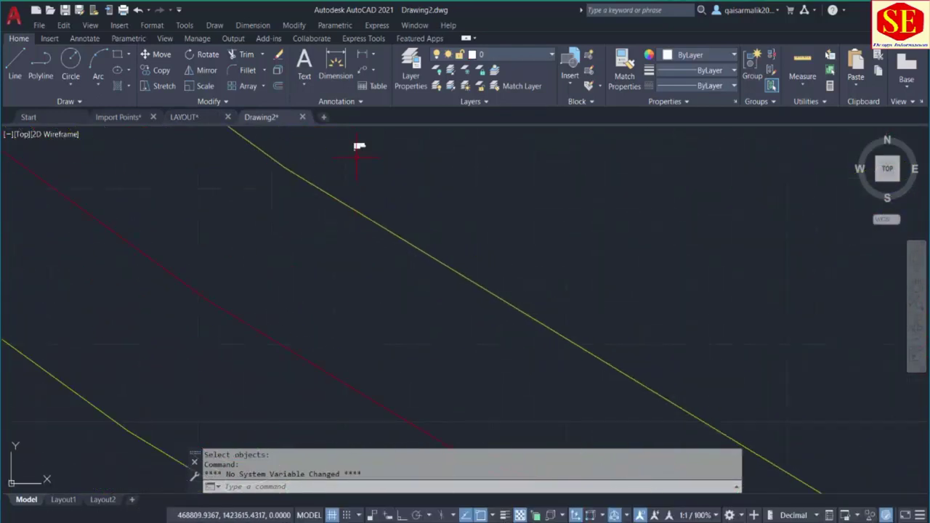
{"action": "scroll", "coordinate": [422, 297], "scroll_direction": "down", "scroll_amount": 2}
{"action": "scroll", "coordinate": [341, 281], "scroll_direction": "down", "scroll_amount": 2}
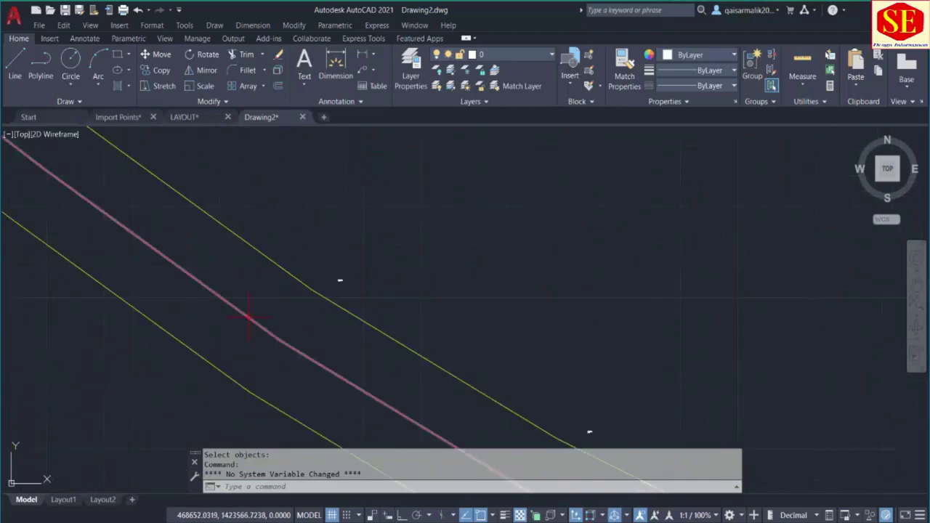
{"action": "scroll", "coordinate": [347, 284], "scroll_direction": "up", "scroll_amount": 2}
{"action": "scroll", "coordinate": [272, 182], "scroll_direction": "up", "scroll_amount": 2}
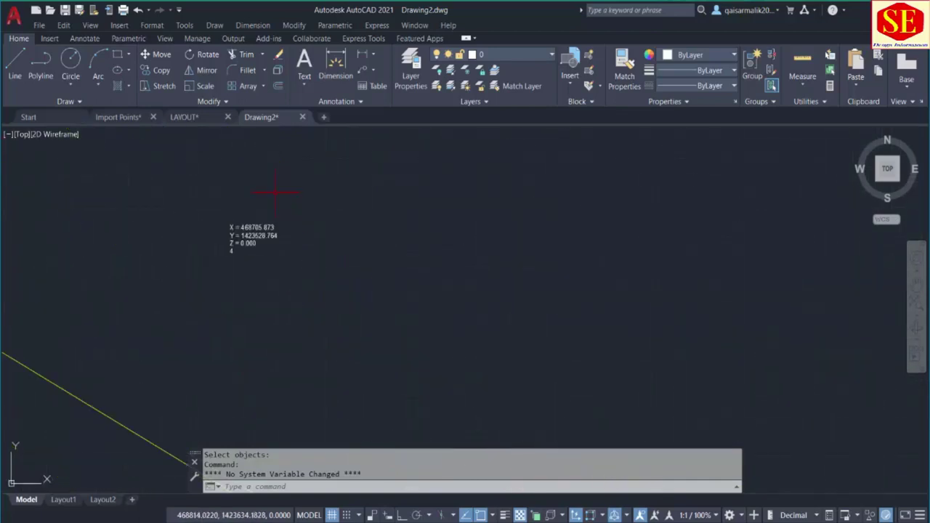
{"action": "scroll", "coordinate": [273, 218], "scroll_direction": "down", "scroll_amount": 4}
{"action": "scroll", "coordinate": [394, 264], "scroll_direction": "down", "scroll_amount": 3}
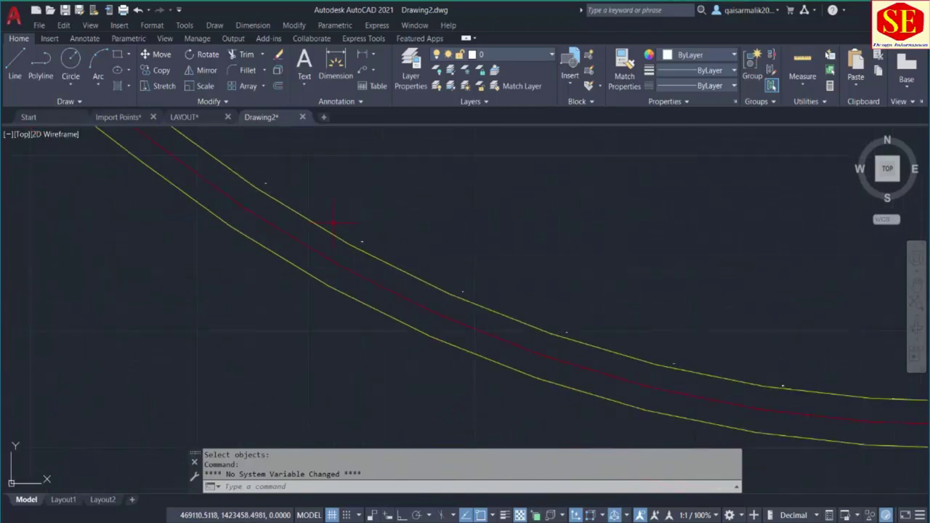
{"action": "left_click_drag", "start_coordinate": [494, 331], "coordinate": [348, 254]}
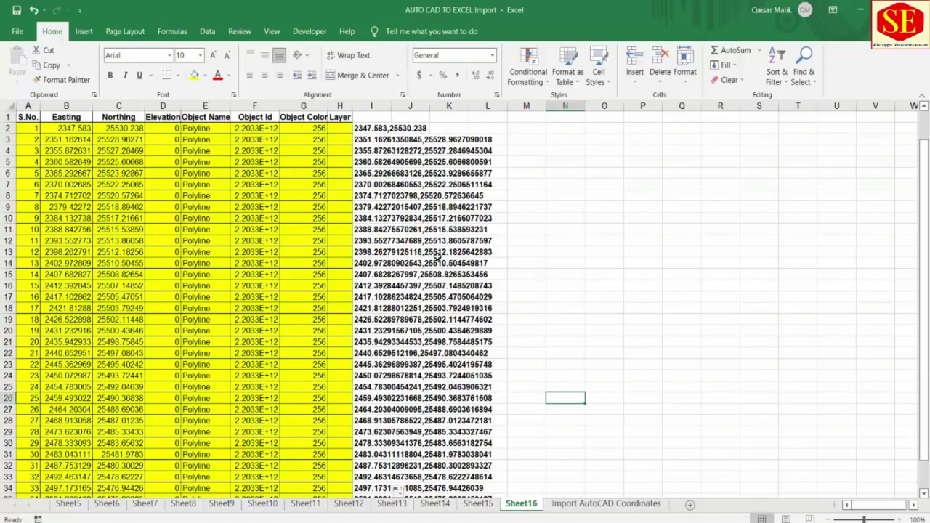
Copy Sheet16's combined easting,northing column from I2 down to its last row
{"action": "left_click", "coordinate": [375, 128]}
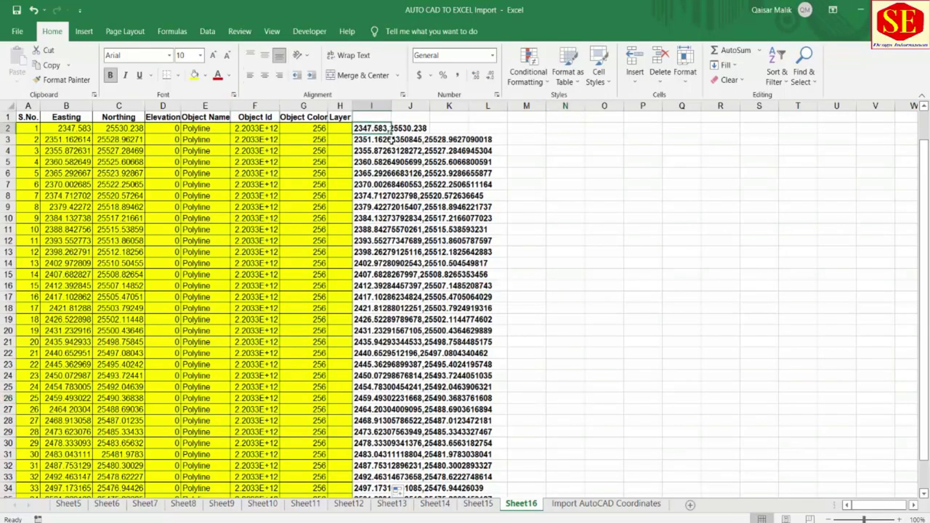
{"action": "key", "text": "ctrl+shift+Down"}
{"action": "right_click", "coordinate": [375, 144]}
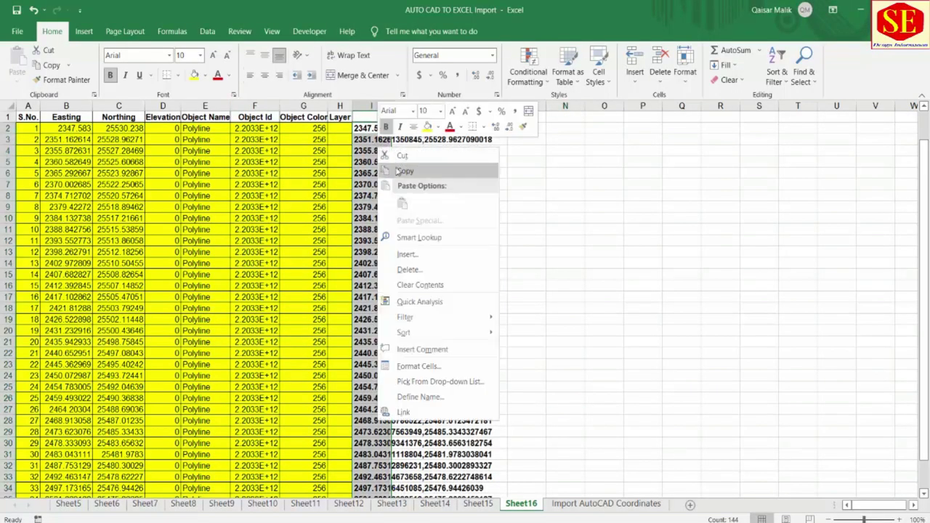
{"action": "left_click", "coordinate": [399, 150]}
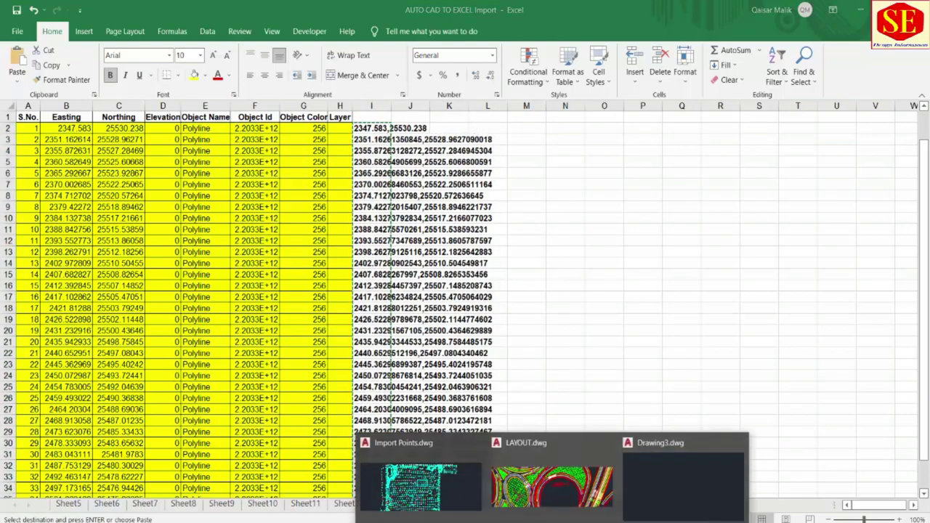
In Drawing3, start a polyline with PL and set the object colour to Green
{"action": "left_click", "coordinate": [664, 484]}
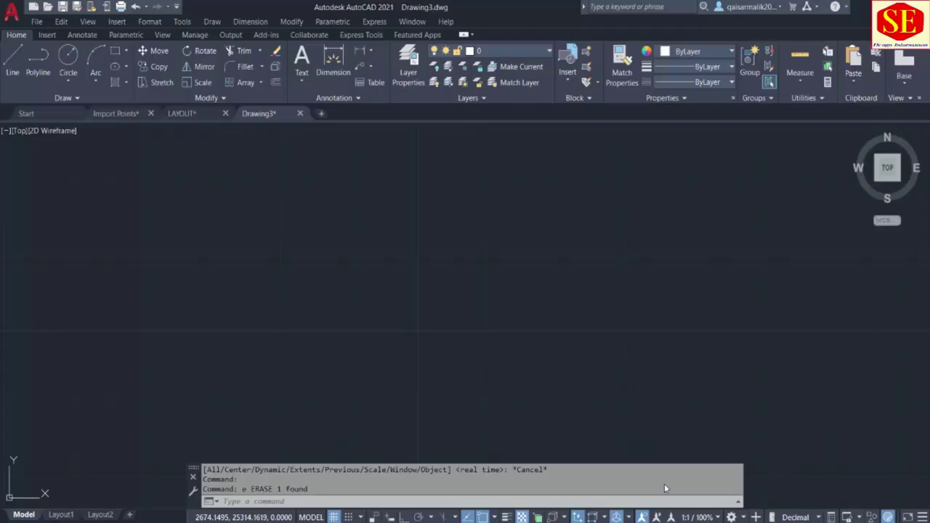
{"action": "left_click", "coordinate": [371, 501]}
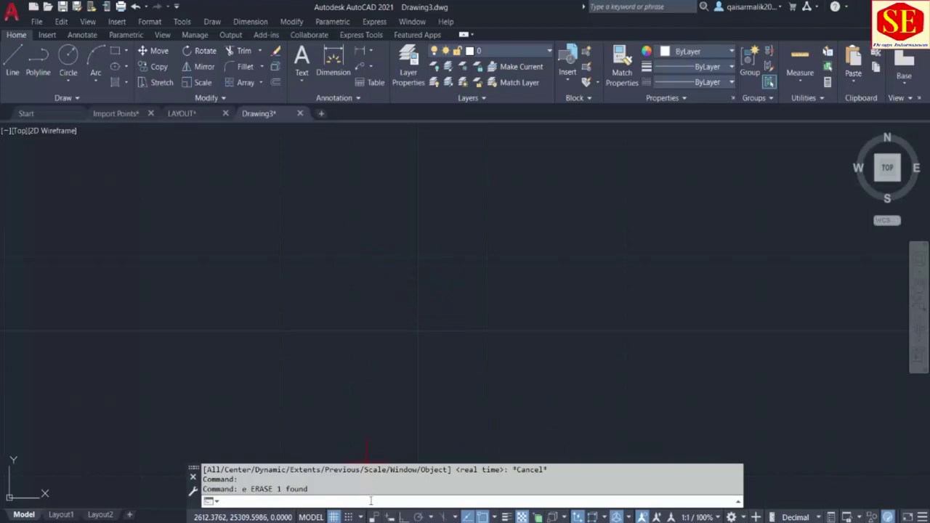
{"action": "type", "text": "pl"}
{"action": "key", "text": "Return"}
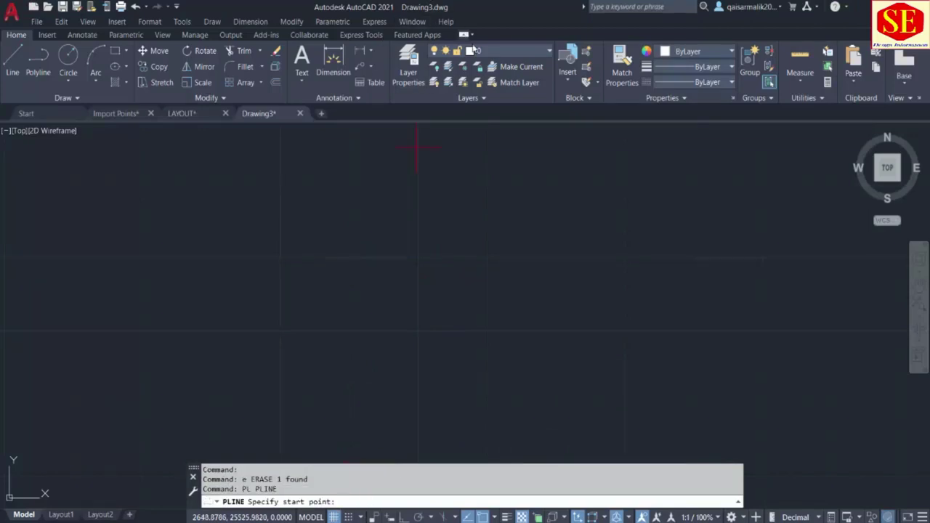
{"action": "left_click", "coordinate": [478, 51]}
{"action": "left_click", "coordinate": [698, 51]}
{"action": "left_click", "coordinate": [686, 182]}
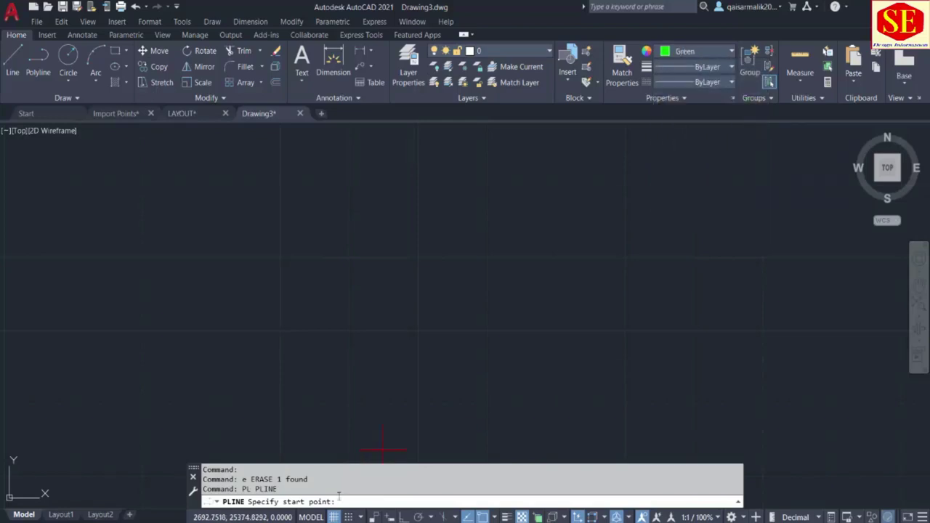
Paste the copied coordinate pairs as polyline points, finish the polyline, and return to Excel
{"action": "right_click", "coordinate": [348, 501]}
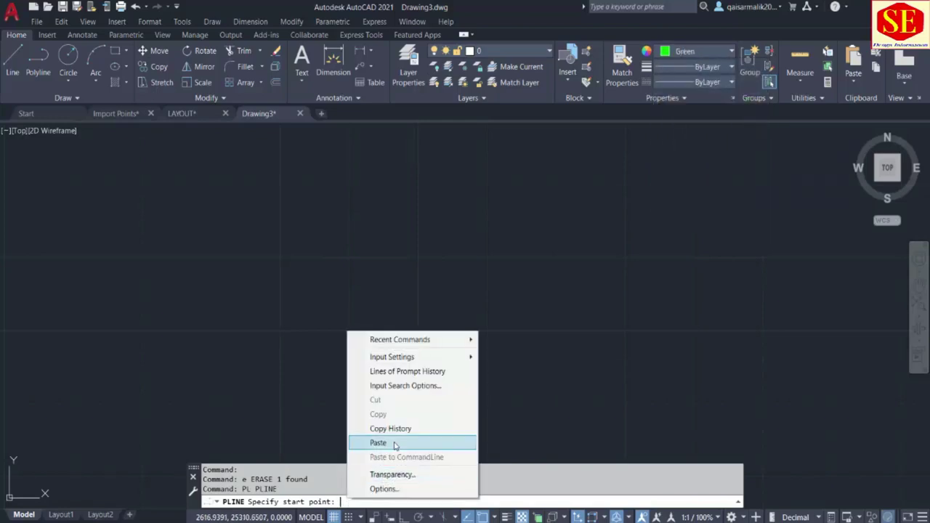
{"action": "left_click", "coordinate": [393, 443]}
{"action": "key", "text": "Escape"}
{"action": "scroll", "coordinate": [403, 227], "scroll_direction": "down", "scroll_amount": 8}
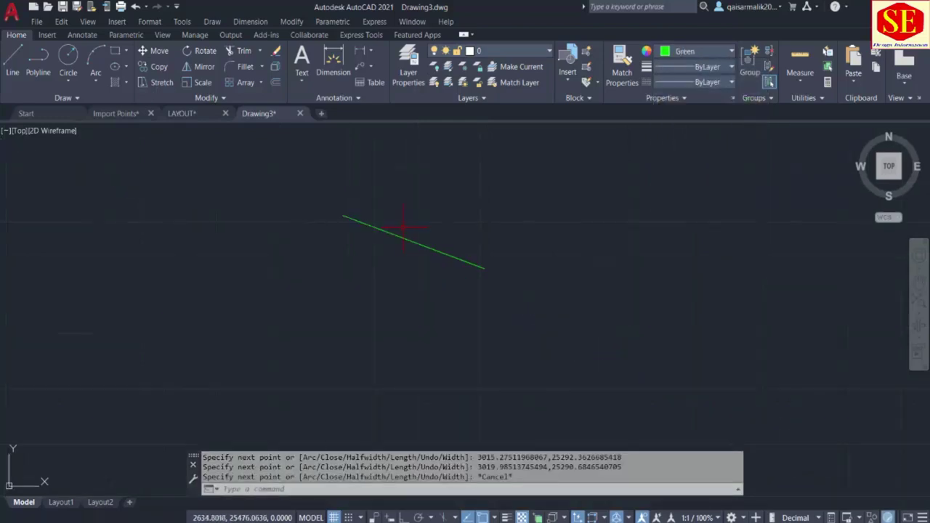
{"action": "scroll", "coordinate": [393, 229], "scroll_direction": "up", "scroll_amount": 3}
{"action": "scroll", "coordinate": [383, 234], "scroll_direction": "up", "scroll_amount": 2}
{"action": "scroll", "coordinate": [379, 234], "scroll_direction": "up", "scroll_amount": 4}
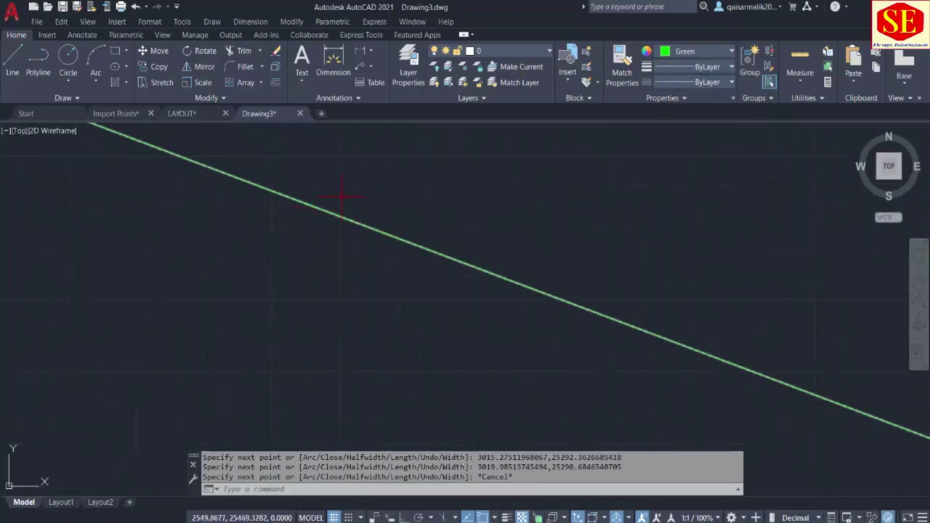
{"action": "scroll", "coordinate": [340, 191], "scroll_direction": "down", "scroll_amount": 2}
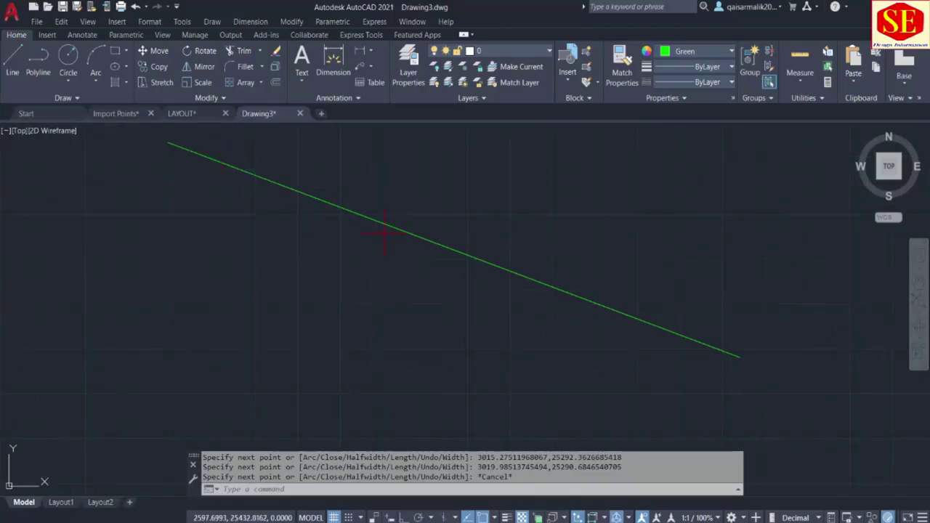
{"action": "key", "text": "alt+Tab"}
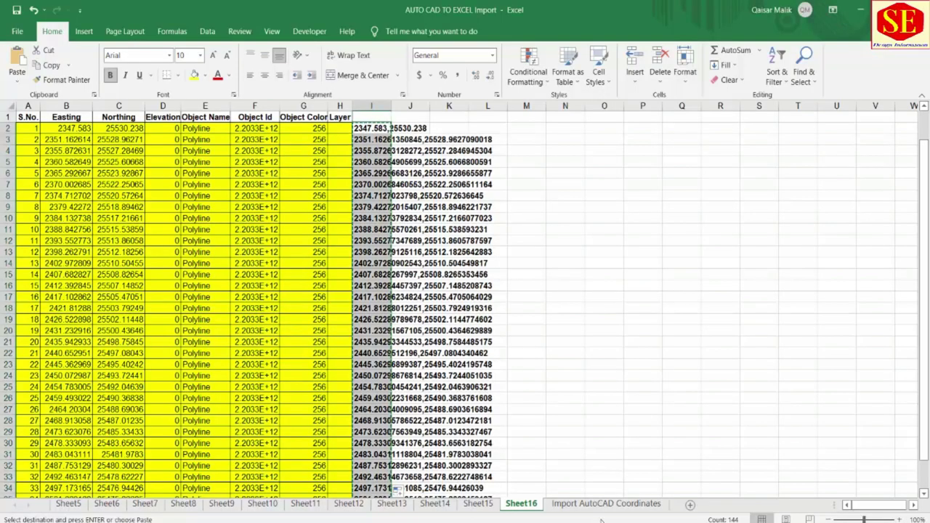
On the Import AutoCAD Coordinates sheet, set Text offset X to 100 and start the export
{"action": "key", "text": "ctrl+Page_Down"}
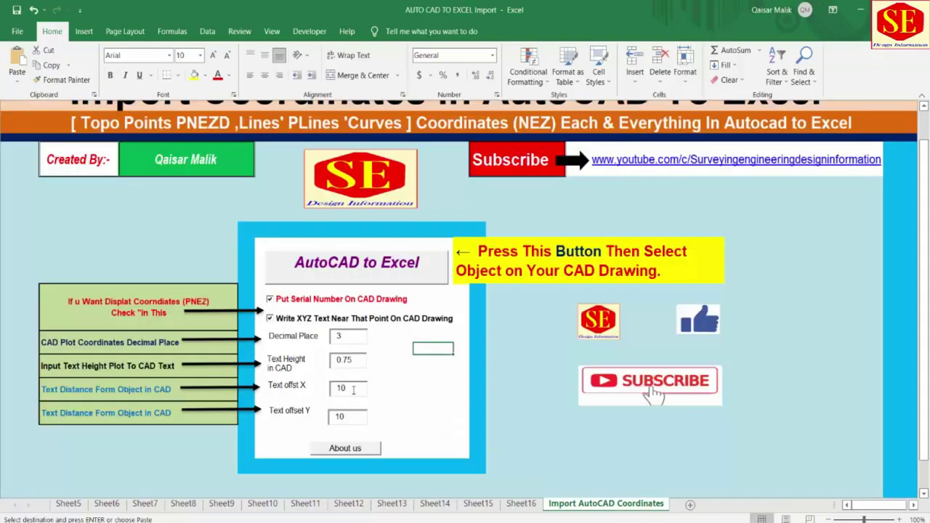
{"action": "left_click", "coordinate": [353, 390]}
{"action": "type", "text": "0"}
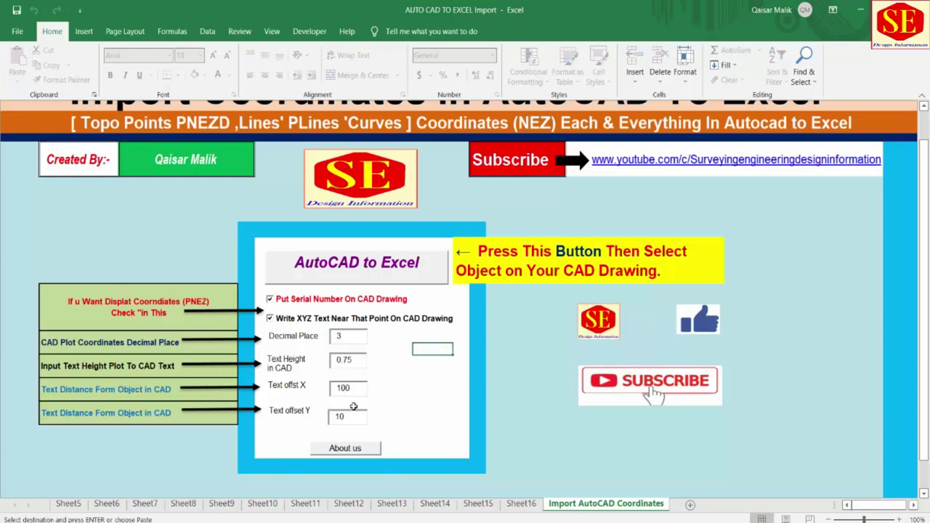
{"action": "left_click", "coordinate": [358, 421]}
Select Drawing3's green polyline so its vertices export to a new Sheet17
{"action": "left_click", "coordinate": [354, 271]}
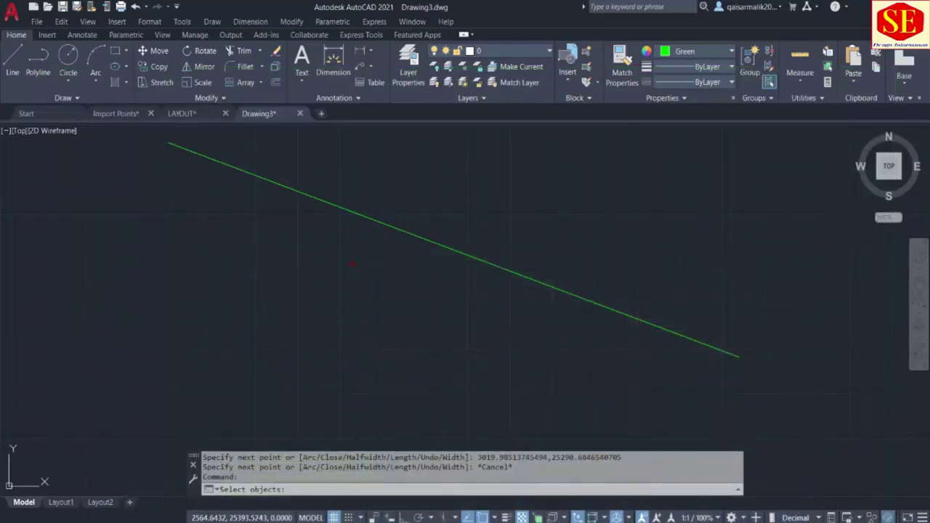
{"action": "left_click", "coordinate": [362, 216]}
{"action": "key", "text": "Return"}
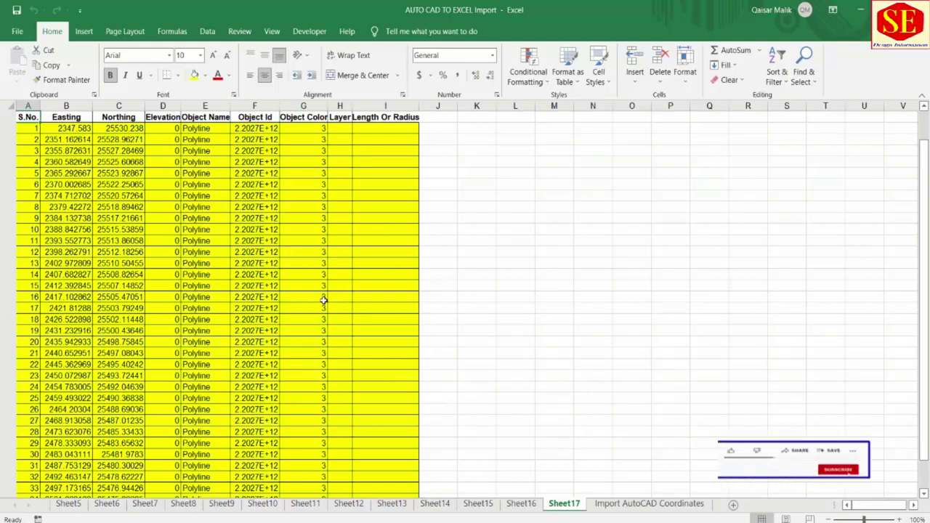
On the Import AutoCAD Coordinates sheet, enter 50 for the X and Y text offsets and 1 for text height
{"action": "left_click", "coordinate": [654, 504]}
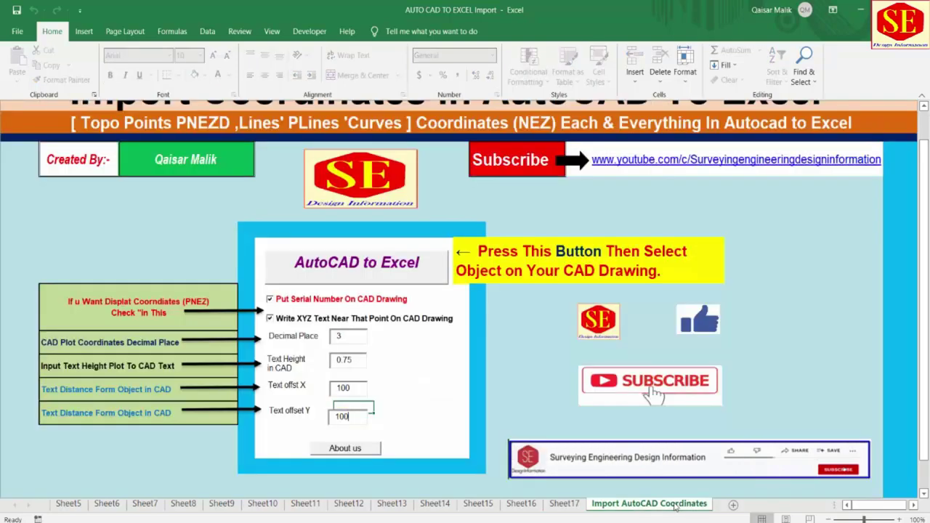
{"action": "double_click", "coordinate": [361, 387]}
{"action": "type", "text": "50"}
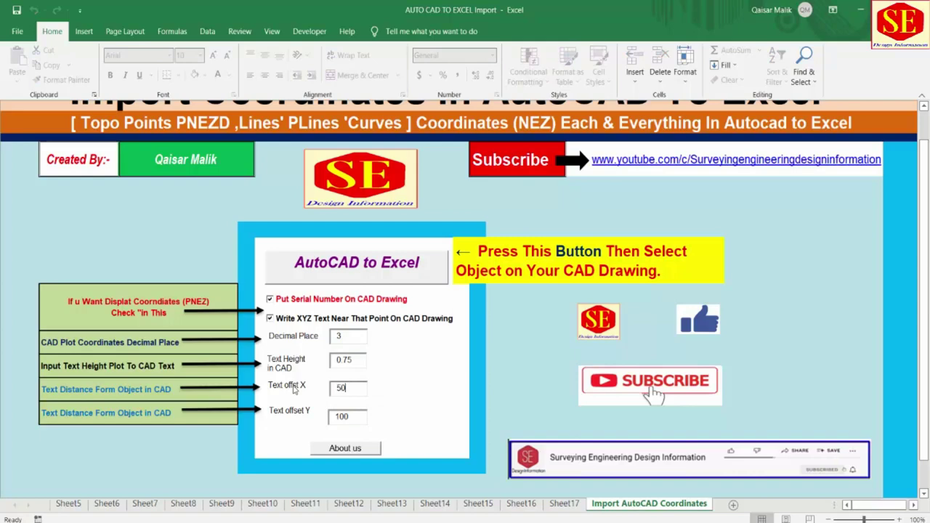
{"action": "double_click", "coordinate": [347, 416]}
{"action": "type", "text": "50"}
{"action": "double_click", "coordinate": [361, 357]}
{"action": "type", "text": "1"}
{"action": "left_click", "coordinate": [349, 388]}
Run AutoCAD to Excel on the thin green polyline to label its vertices and fill Sheet18
{"action": "left_click", "coordinate": [373, 269]}
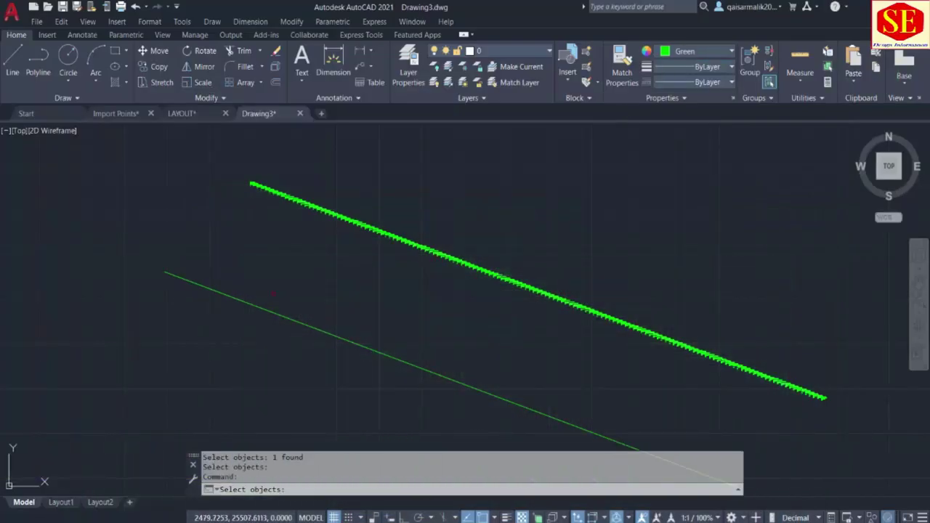
{"action": "left_click", "coordinate": [256, 306]}
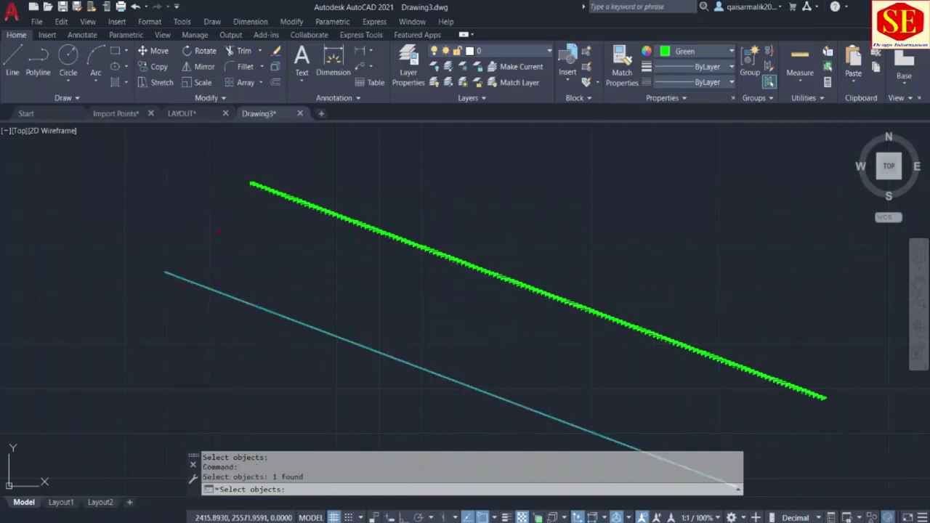
{"action": "key", "text": "Return"}
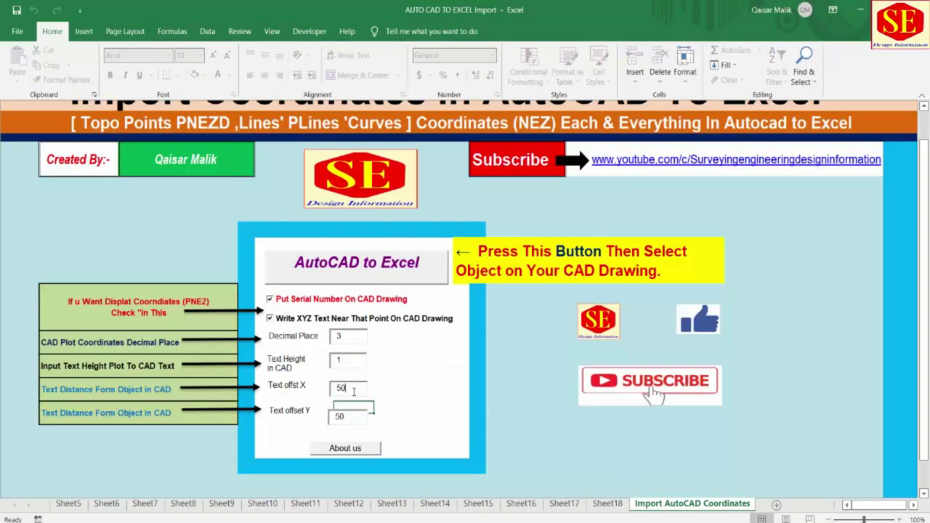
Change the X and Y text offsets to 5 and text height to 0.5, then launch AutoCAD to Excel
{"action": "left_click_drag", "start_coordinate": [354, 392], "coordinate": [293, 391]}
{"action": "key", "text": "Tab"}
{"action": "left_click", "coordinate": [535, 441]}
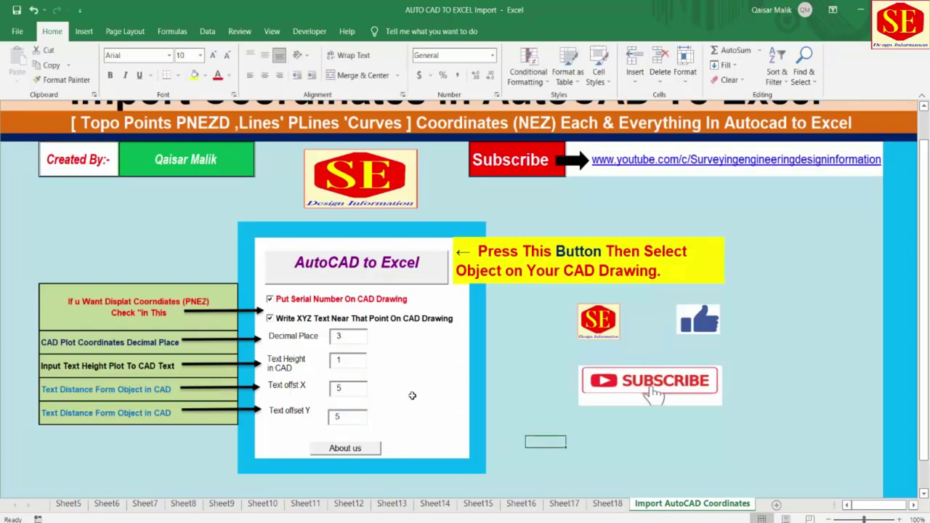
{"action": "left_click_drag", "start_coordinate": [351, 361], "coordinate": [272, 362]}
{"action": "type", "text": "0.5"}
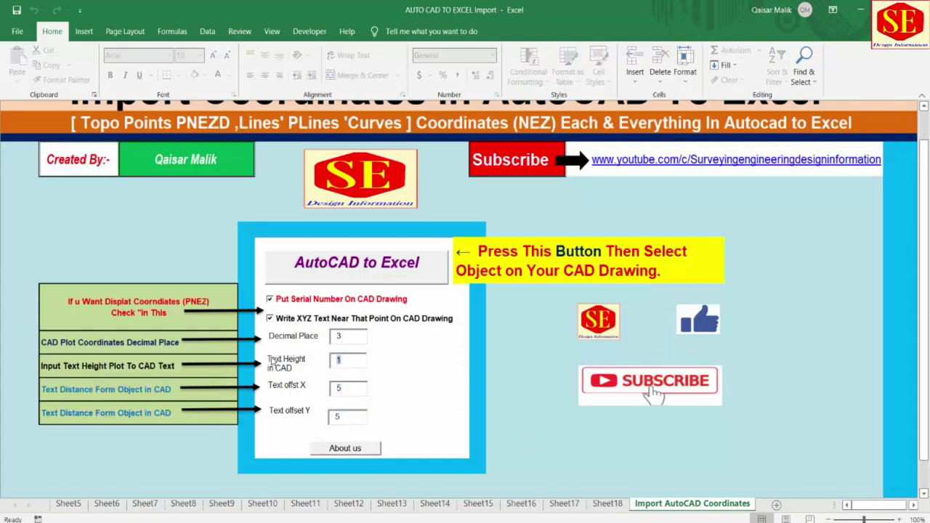
{"action": "left_click", "coordinate": [346, 264]}
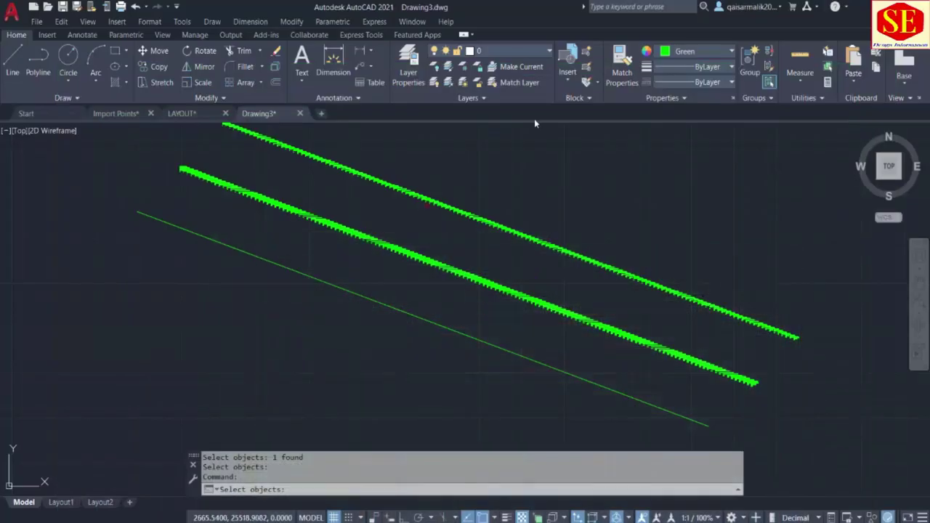
Set the current colour to Red and export the thin green polyline, labelling its vertices in red
{"action": "left_click", "coordinate": [674, 51]}
{"action": "left_click", "coordinate": [662, 181]}
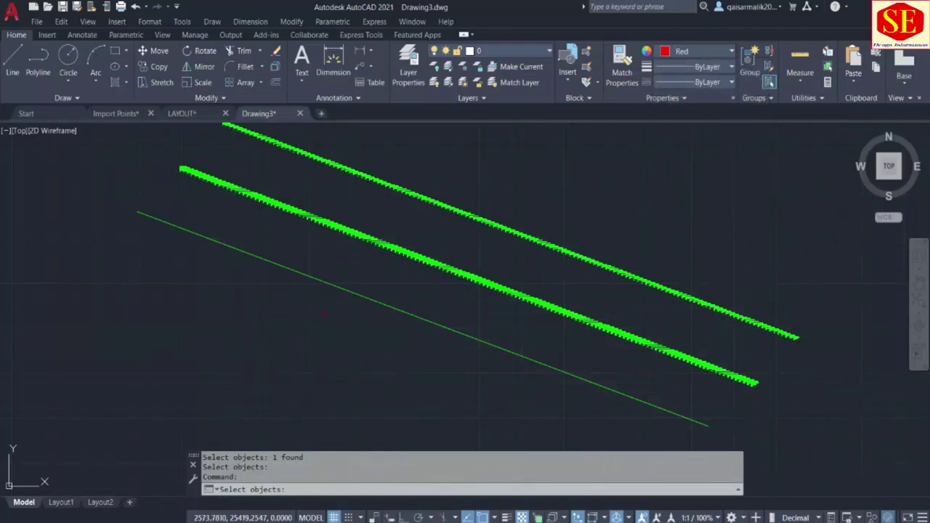
{"action": "left_click", "coordinate": [323, 281]}
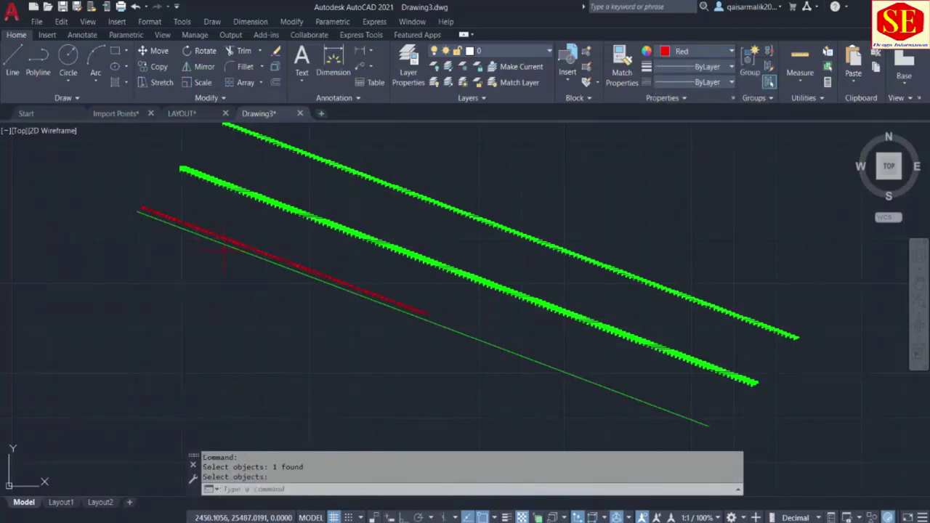
{"action": "scroll", "coordinate": [277, 284], "scroll_direction": "up", "scroll_amount": 5}
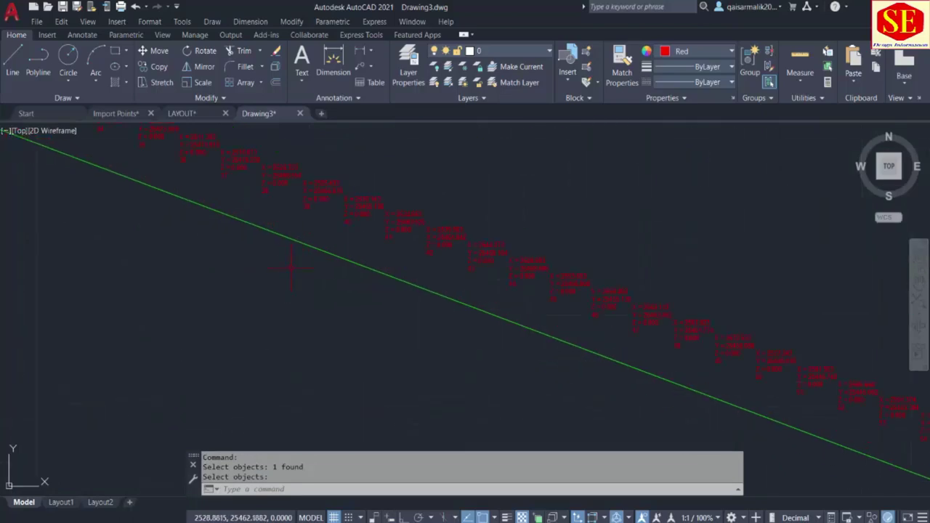
{"action": "scroll", "coordinate": [291, 287], "scroll_direction": "up", "scroll_amount": 3}
{"action": "scroll", "coordinate": [315, 293], "scroll_direction": "down", "scroll_amount": 2}
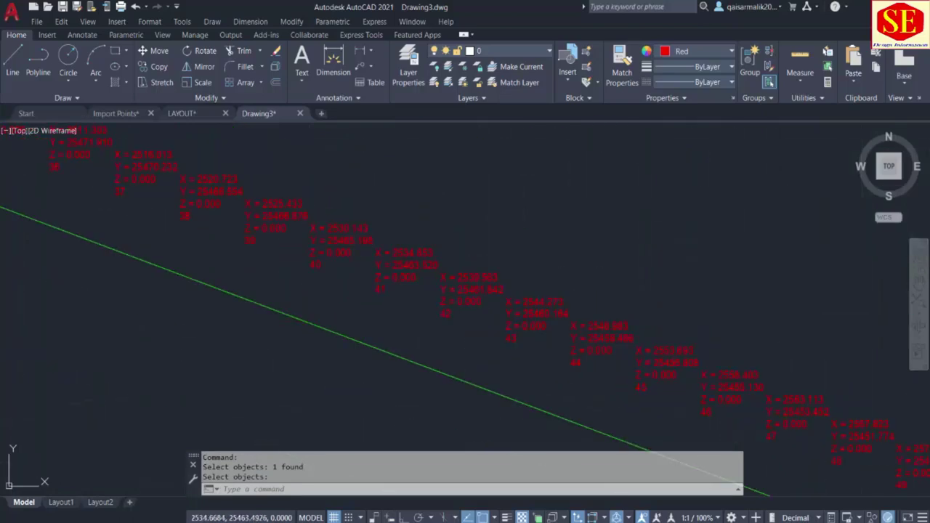
{"action": "key", "text": "Return"}
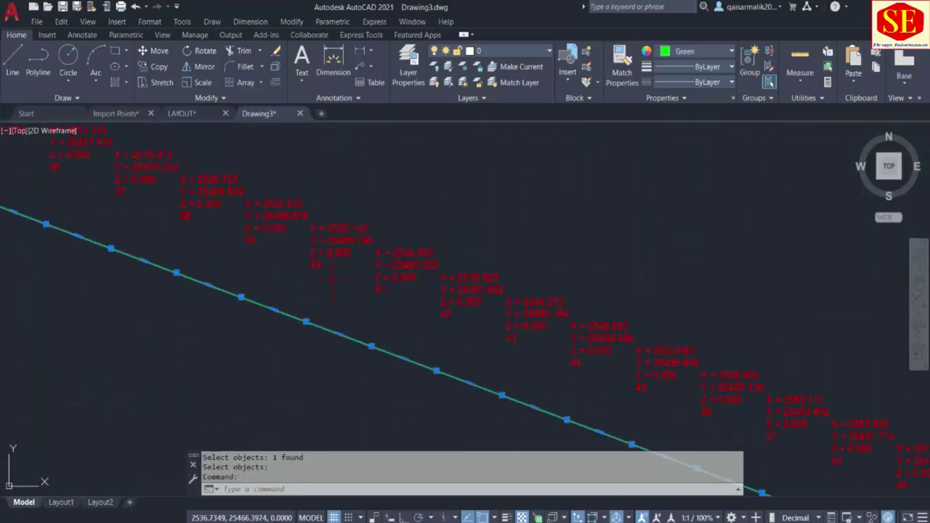
Clear the leftover selection and return to Excel's Import AutoCAD Coordinates sheet
{"action": "key", "text": "Escape"}
{"action": "scroll", "coordinate": [436, 440], "scroll_direction": "down", "scroll_amount": 3}
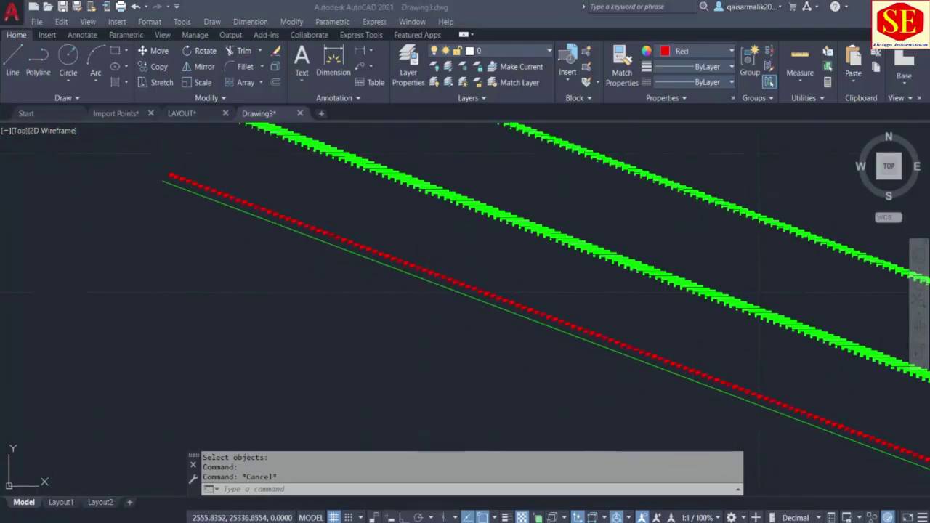
{"action": "key", "text": "alt+Tab"}
{"action": "left_click", "coordinate": [713, 504]}
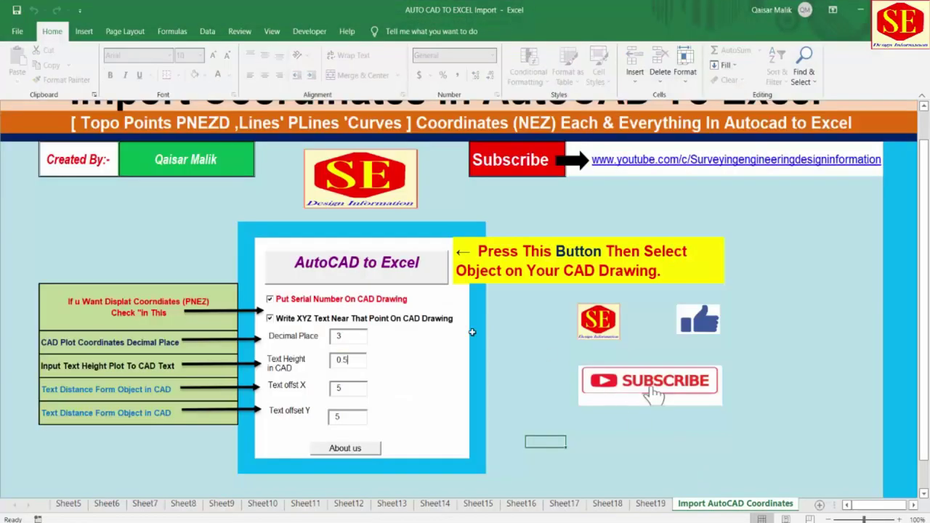
Set the X text offset to 0, leave Y at 1, and launch another AutoCAD to Excel export
{"action": "double_click", "coordinate": [349, 389]}
{"action": "type", "text": "0"}
{"action": "double_click", "coordinate": [347, 420]}
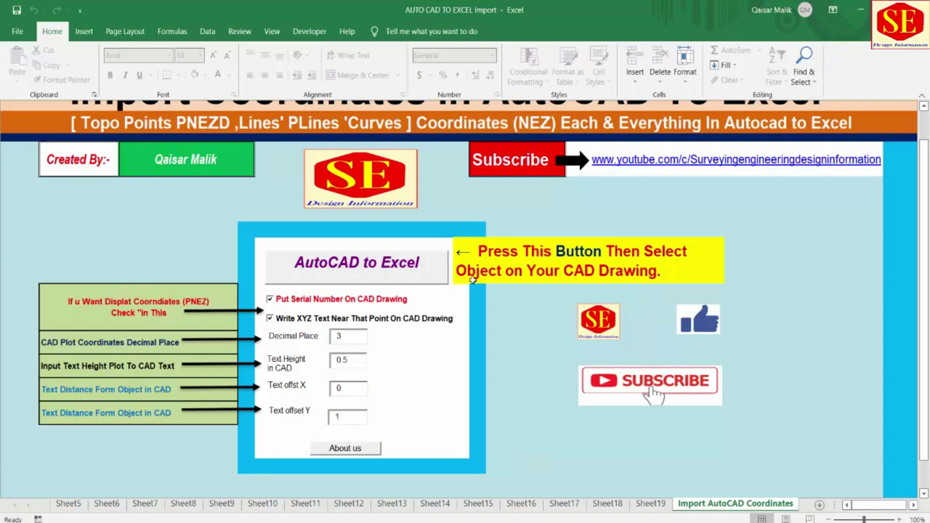
{"action": "left_click", "coordinate": [405, 266]}
Switch the label colour to Cyan and pick the thin green polyline for export
{"action": "left_click", "coordinate": [676, 54]}
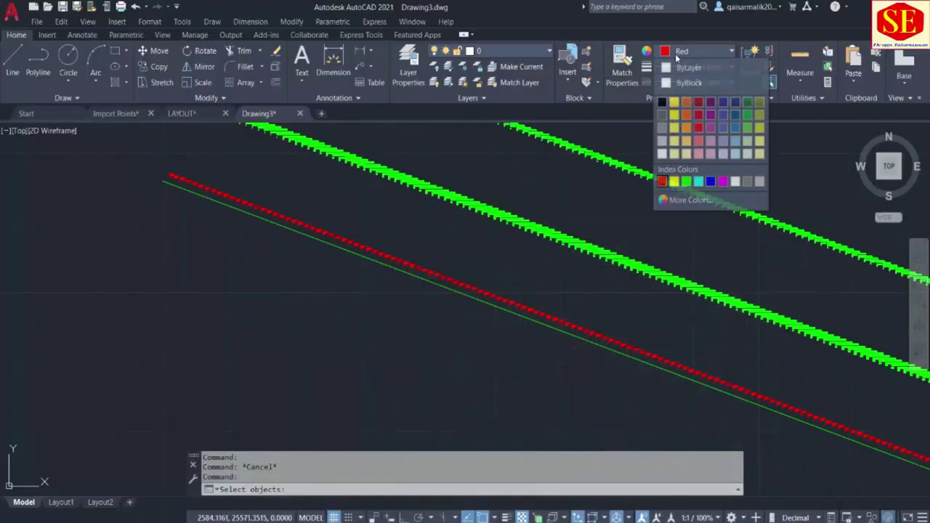
{"action": "left_click", "coordinate": [702, 182]}
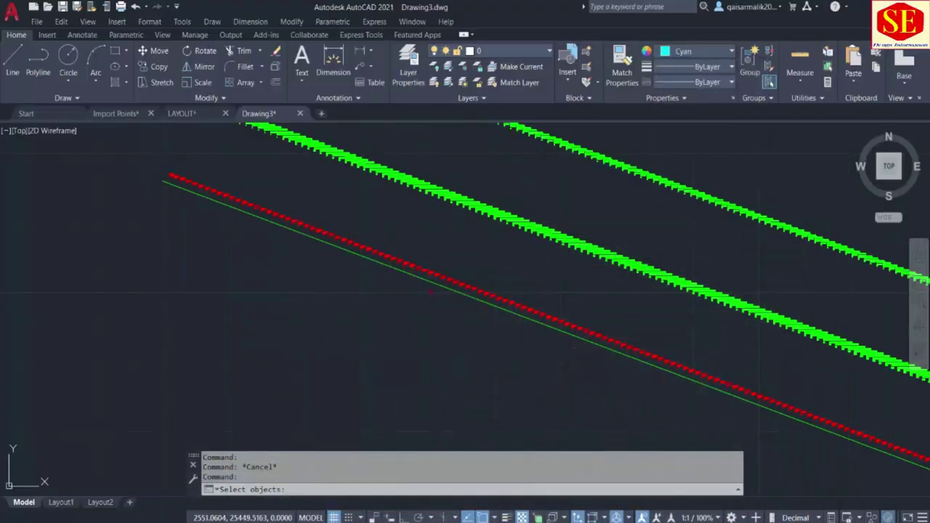
{"action": "left_click", "coordinate": [341, 247]}
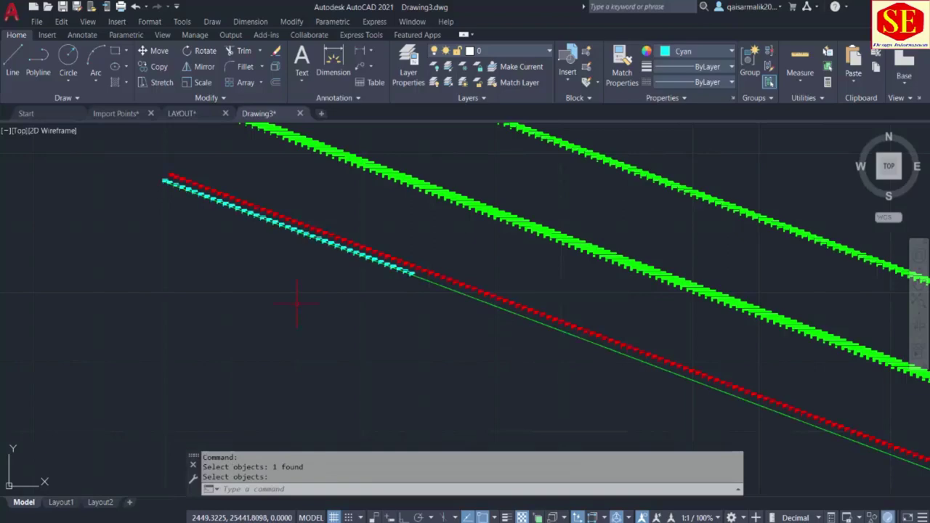
{"action": "scroll", "coordinate": [209, 211], "scroll_direction": "up", "scroll_amount": 5}
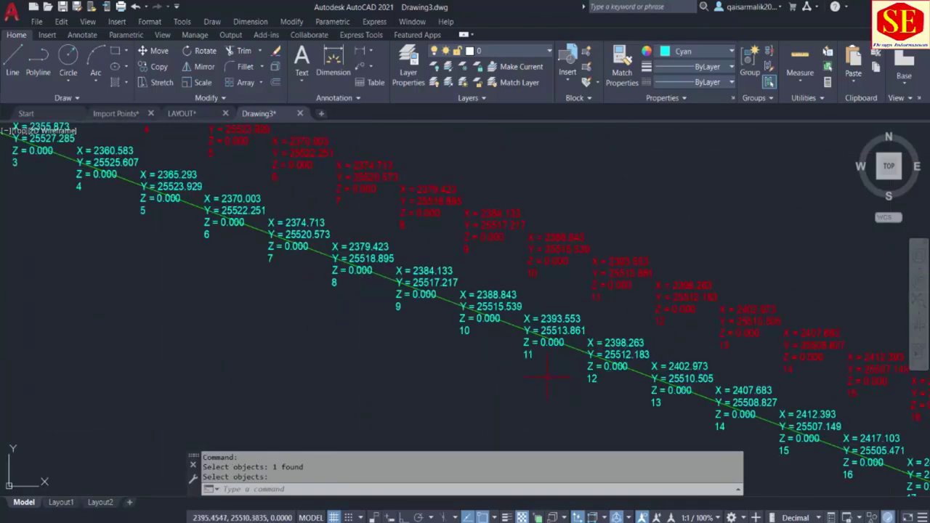
{"action": "scroll", "coordinate": [315, 271], "scroll_direction": "down", "scroll_amount": 3}
{"action": "scroll", "coordinate": [344, 255], "scroll_direction": "down", "scroll_amount": 3}
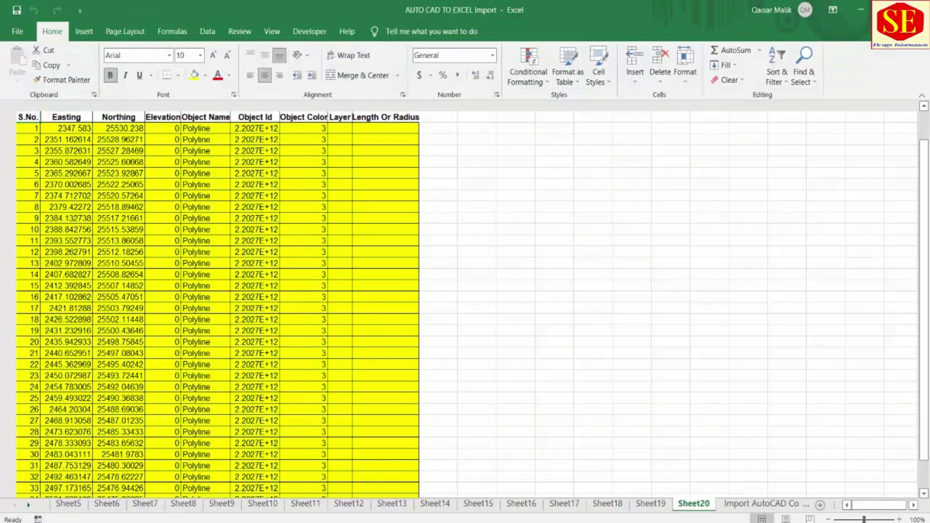
Check the Sheet20 vertex table in Excel, then return to the Import AutoCAD Coordinates sheet
{"action": "left_click", "coordinate": [680, 480]}
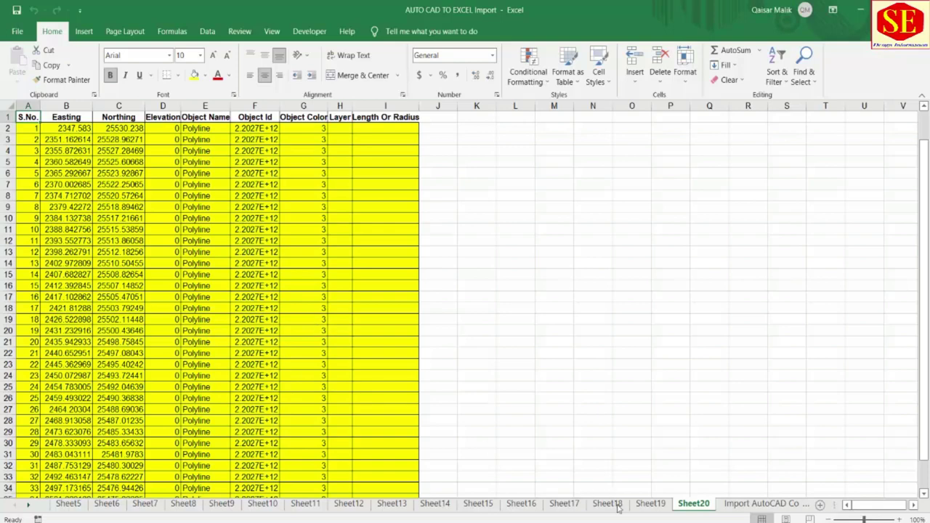
{"action": "key", "text": "ctrl+Page_Up"}
{"action": "key", "text": "ctrl+Page_Up"}
{"action": "key", "text": "ctrl+Page_Down"}
{"action": "key", "text": "ctrl+Page_Down"}
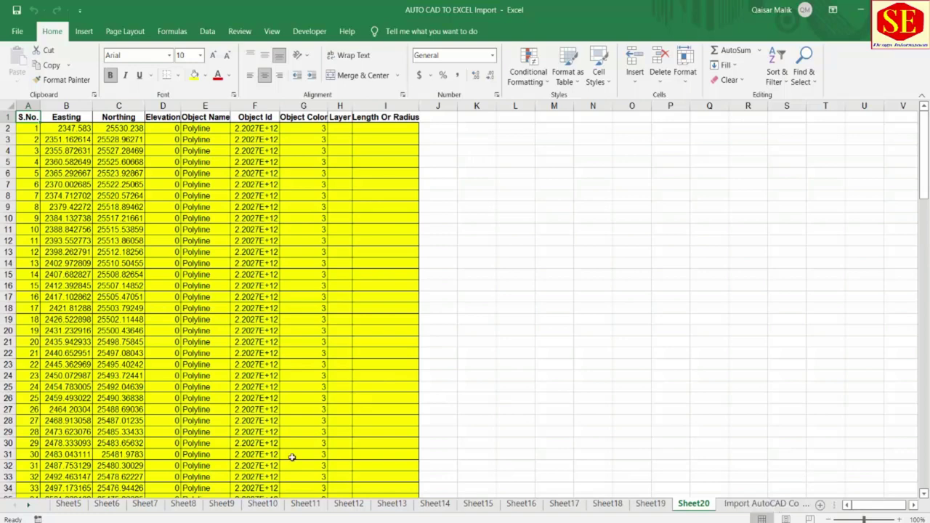
{"action": "left_click", "coordinate": [743, 504]}
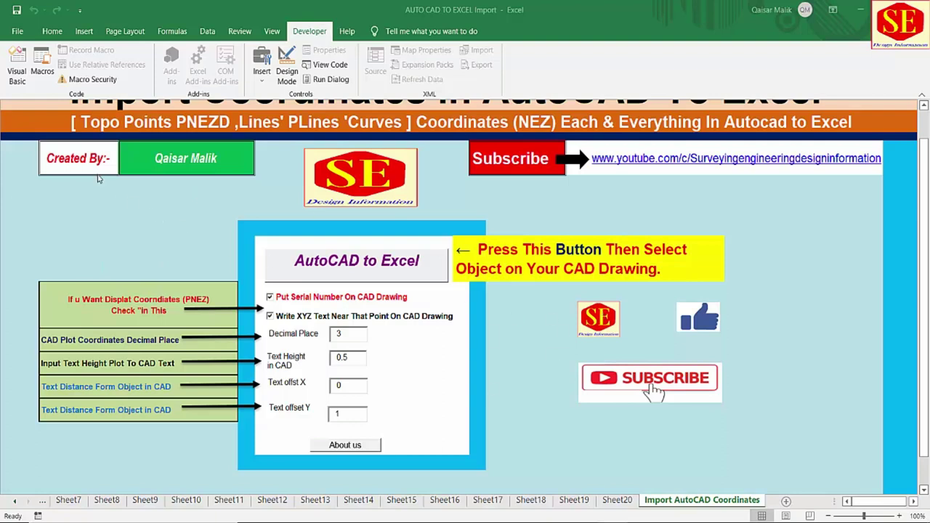
{"action": "left_click", "coordinate": [53, 31]}
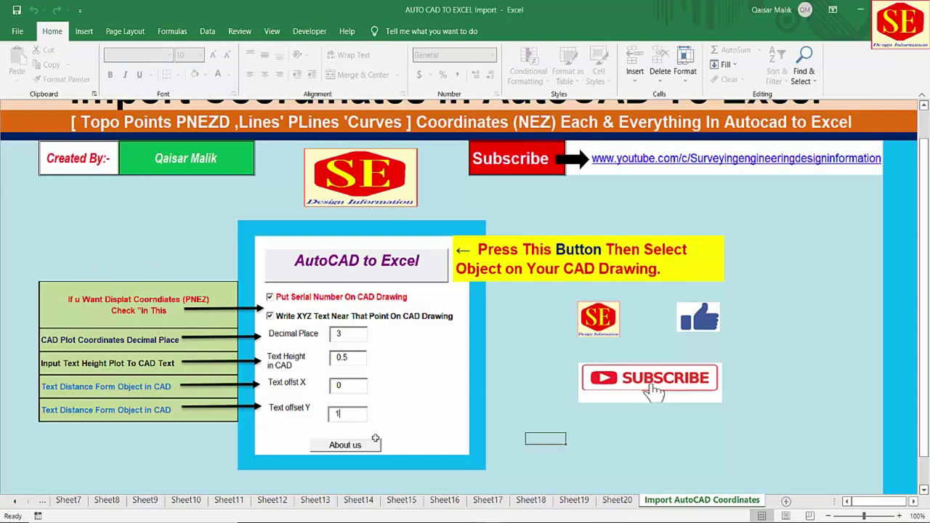
{"action": "scroll", "coordinate": [439, 304], "scroll_direction": "up", "scroll_amount": 1}
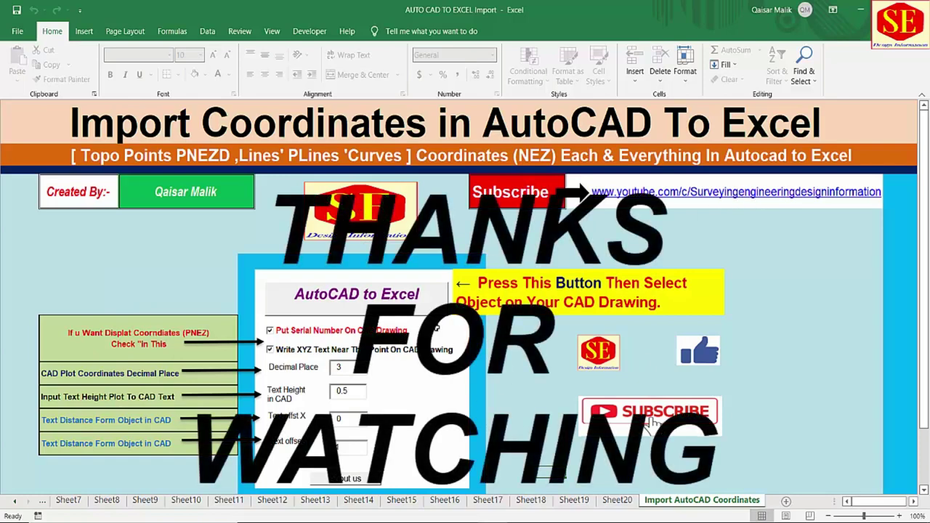
{"action": "scroll", "coordinate": [437, 329], "scroll_direction": "down", "scroll_amount": 2}
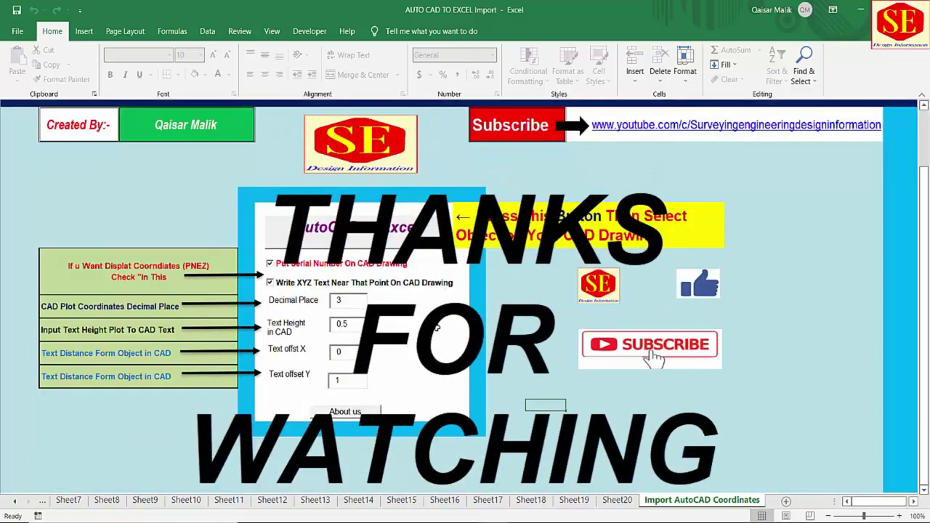